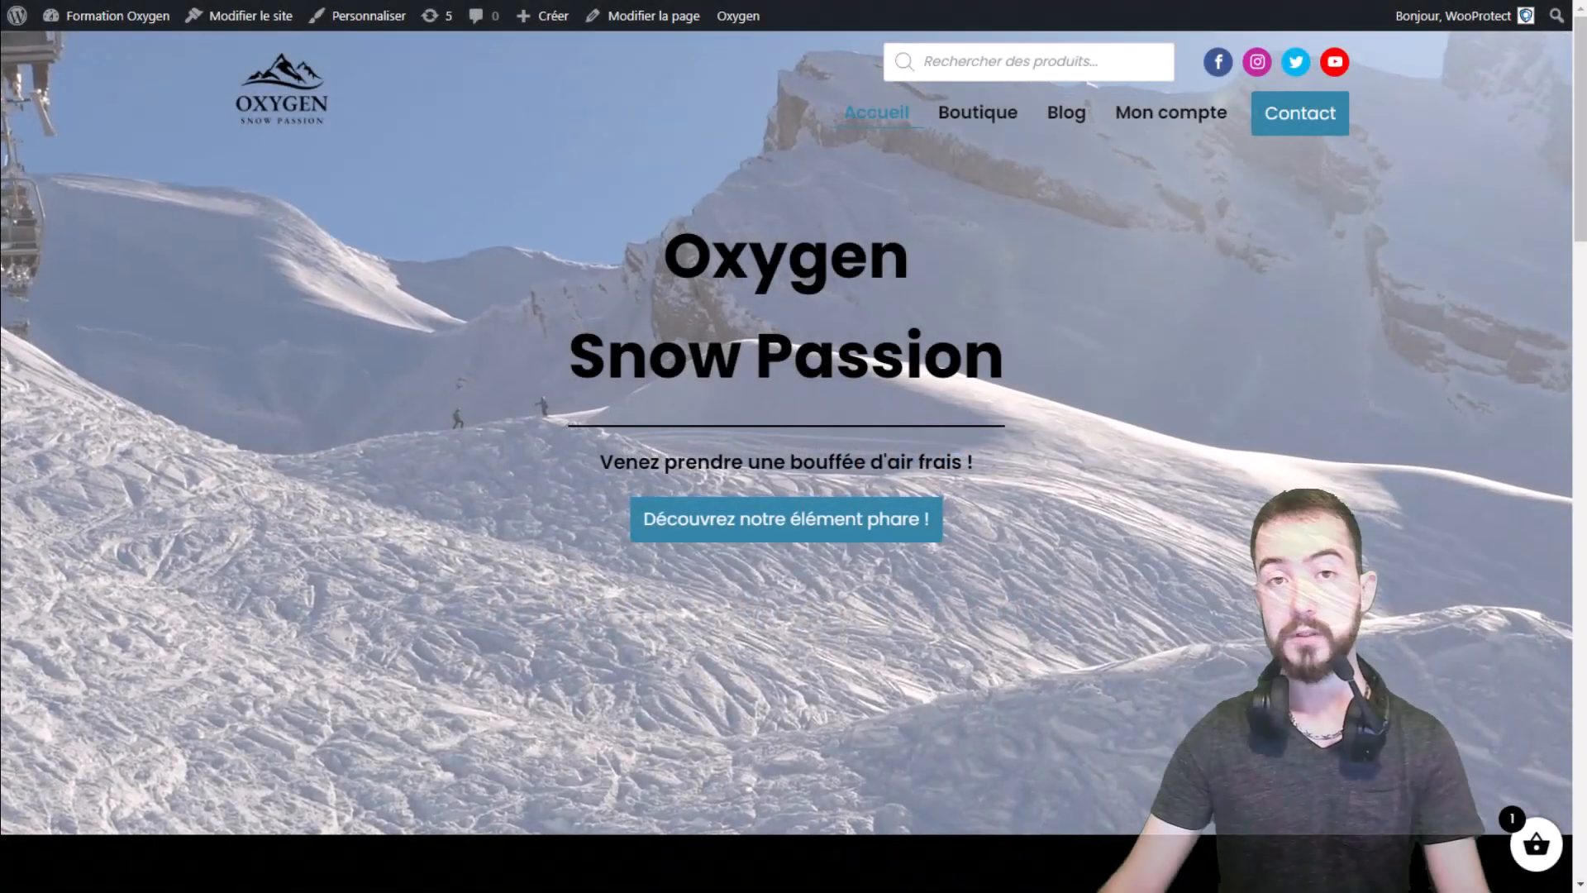
Open the general WooCommerce settings in the site's administration and go to the general options section.
click(77, 25)
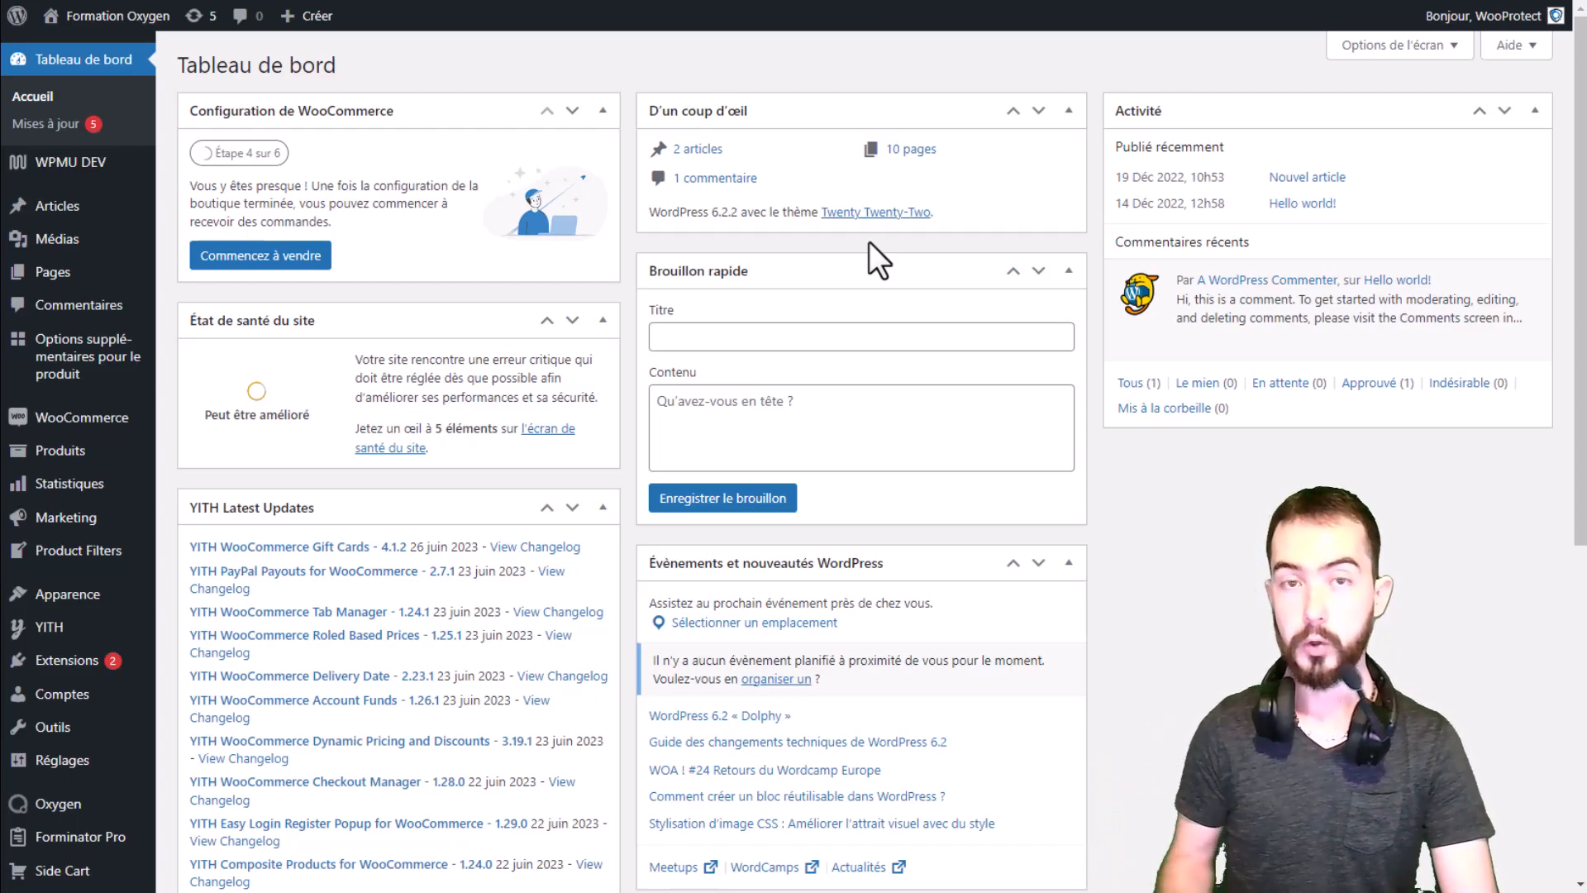
mouse_move(145, 421)
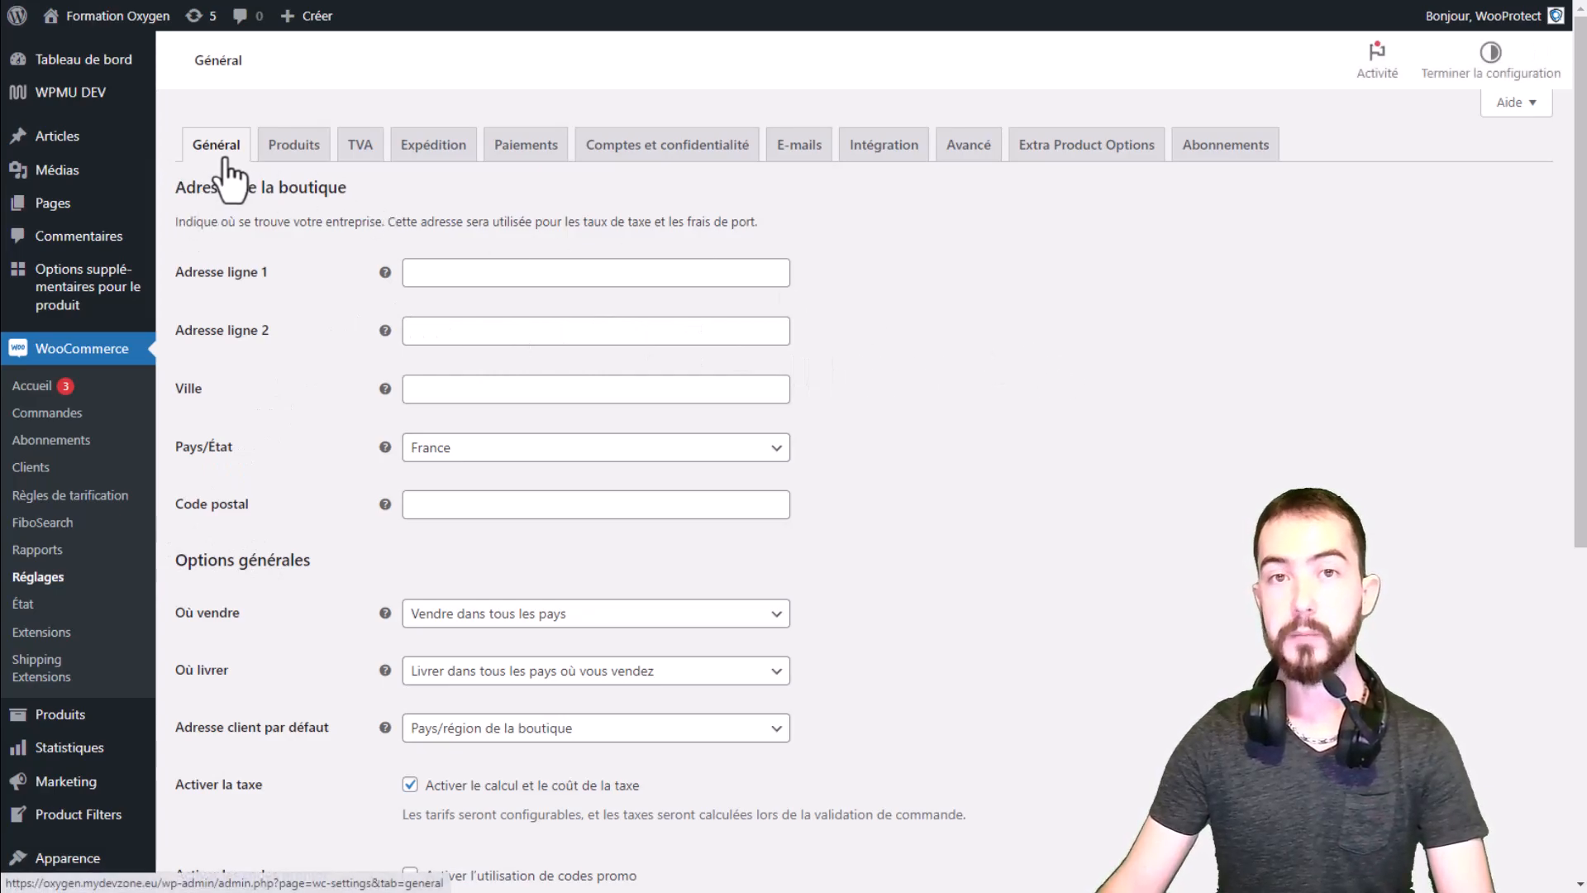
scroll(1050, 318, down, 1)
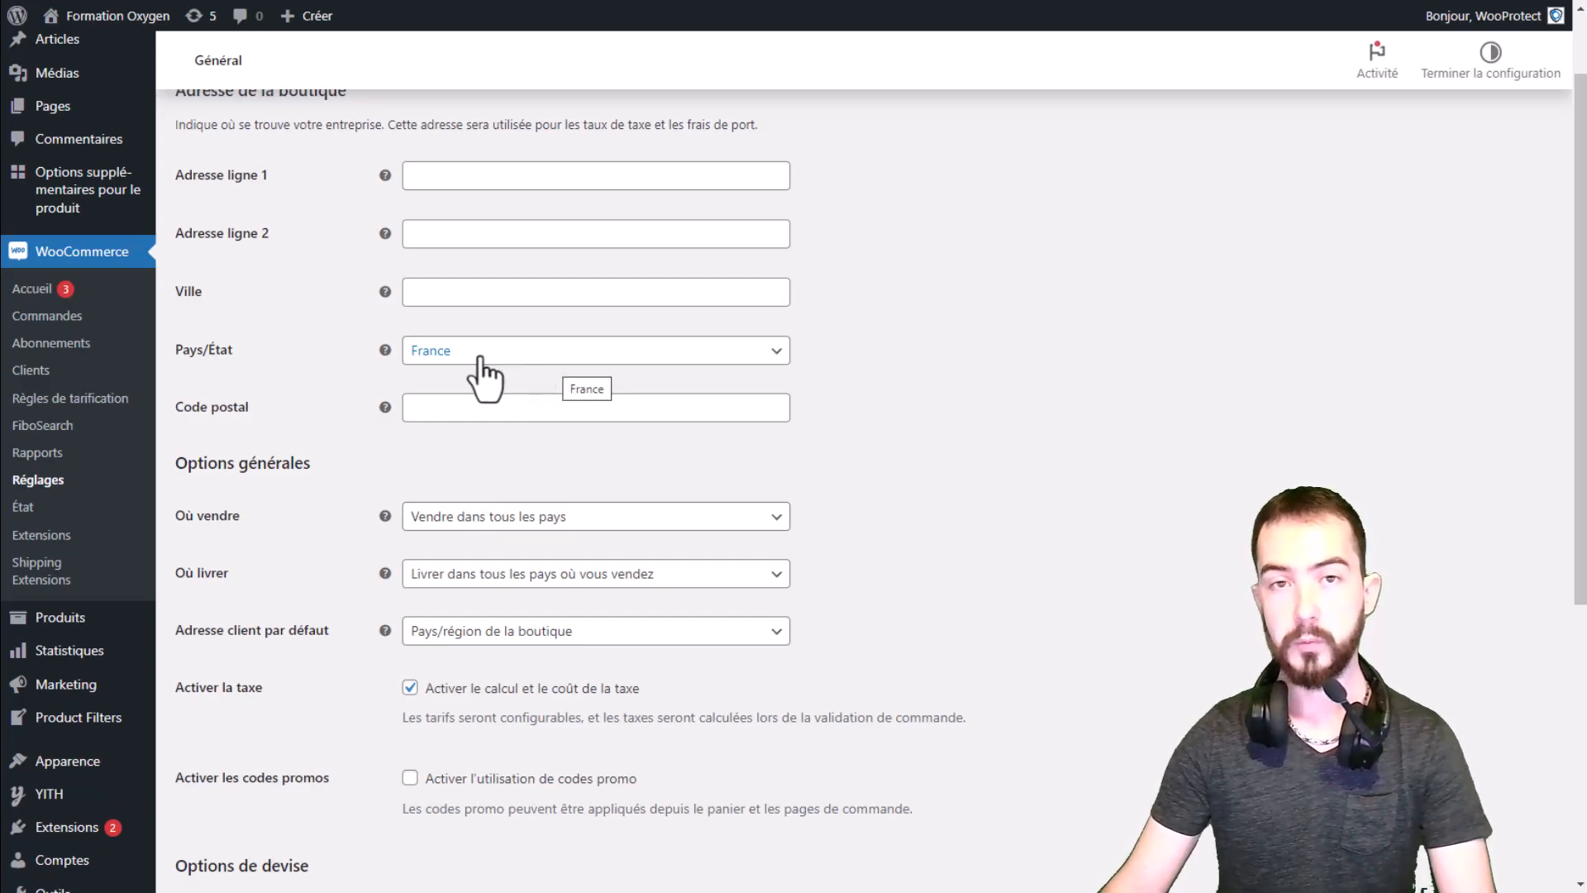
scroll(852, 323, down, 1)
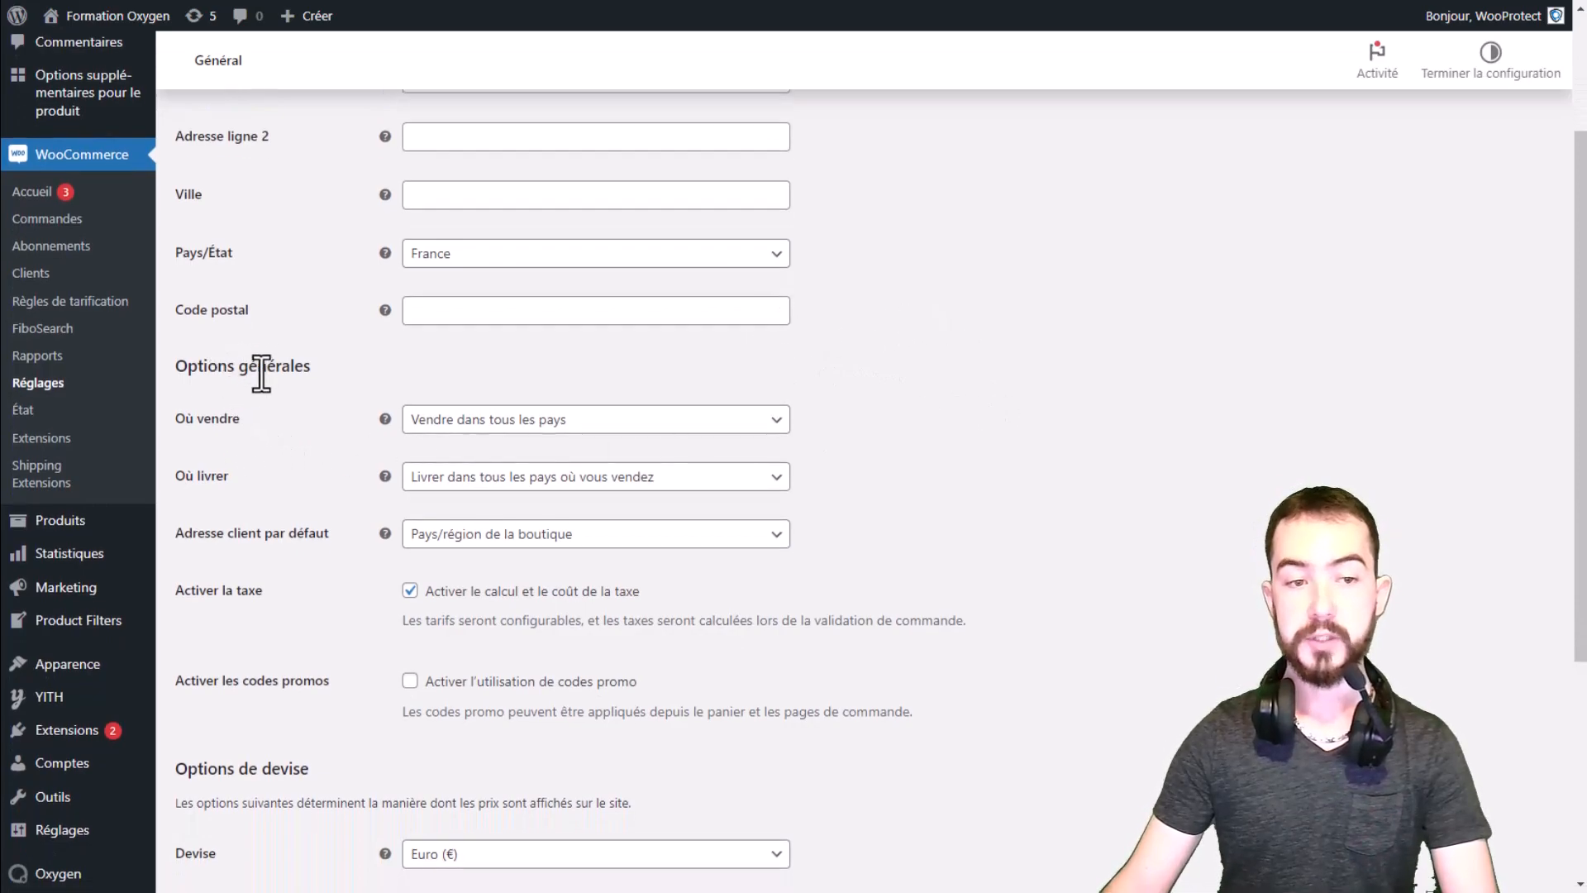
Examine the available choices for where to sell, where to ship and the default customer address.
click(500, 419)
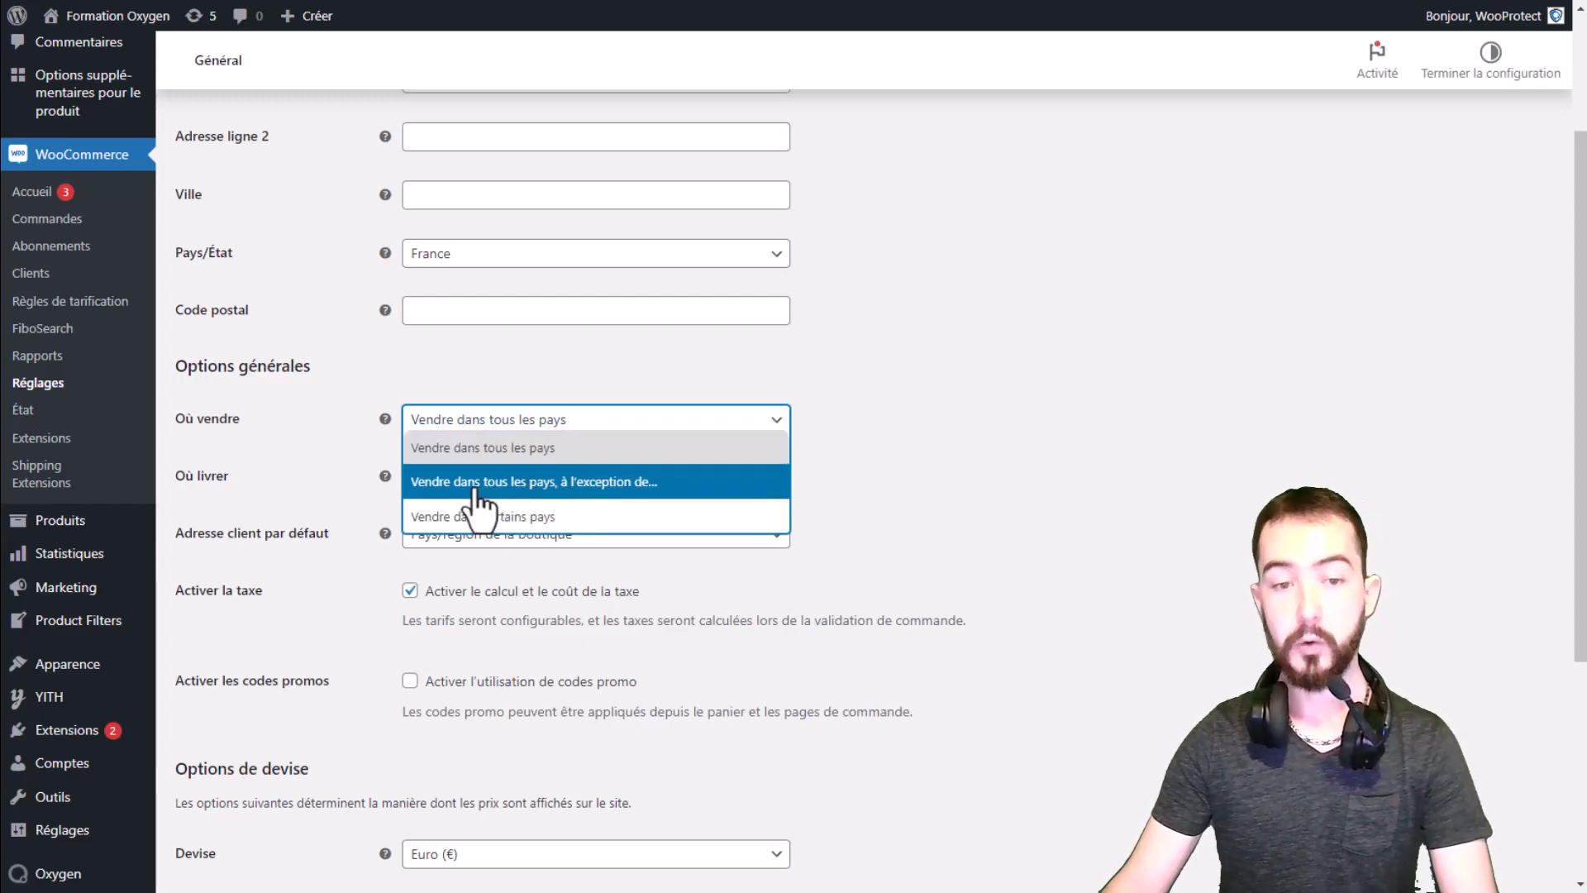
click(902, 427)
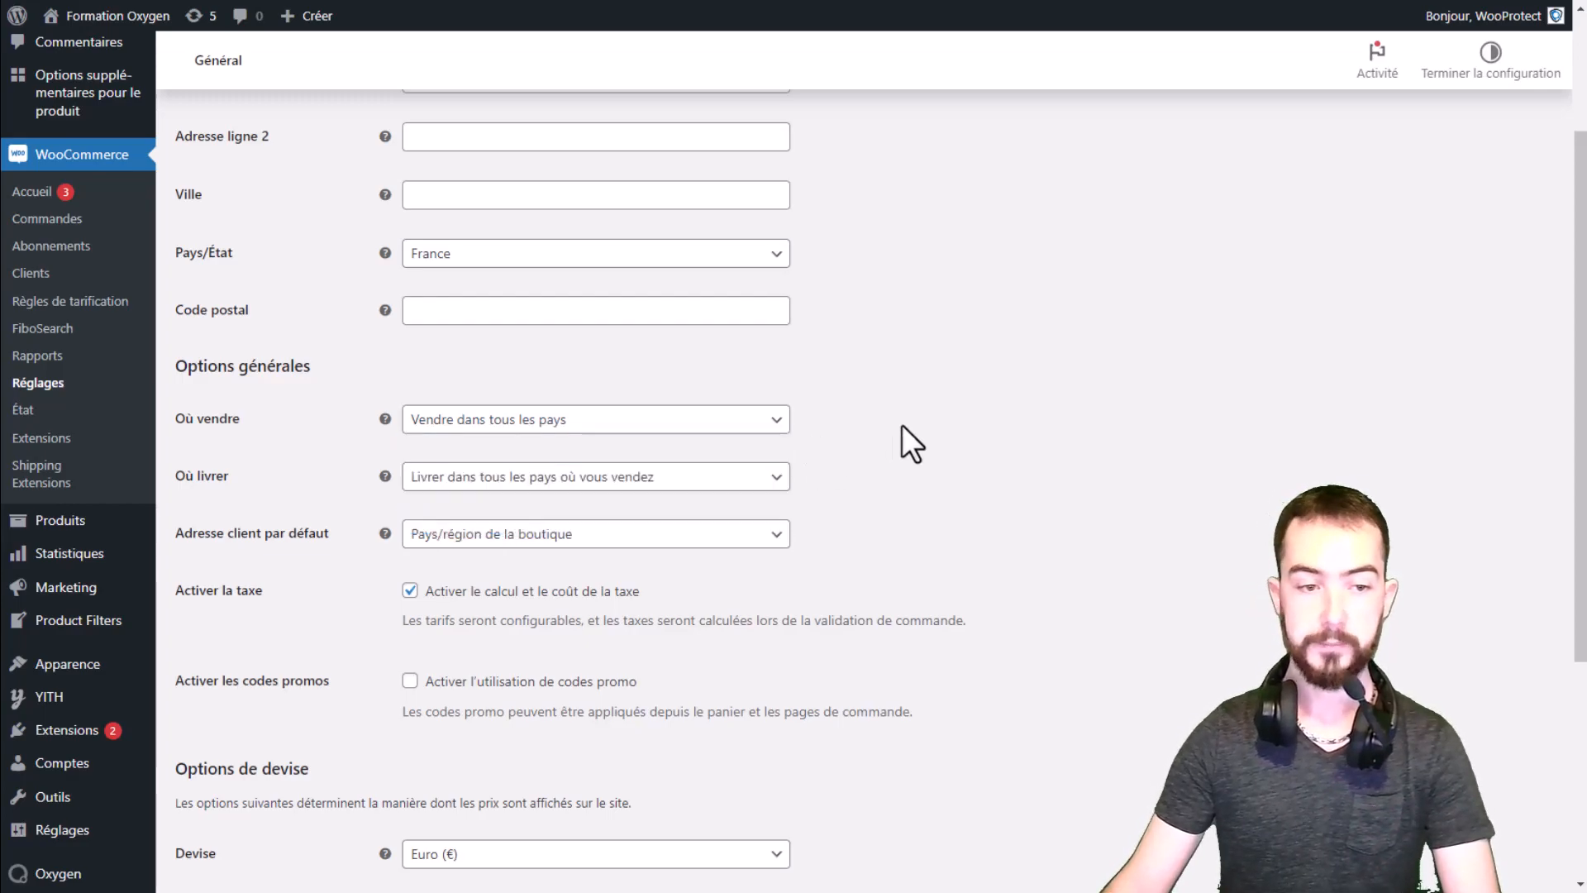
click(435, 482)
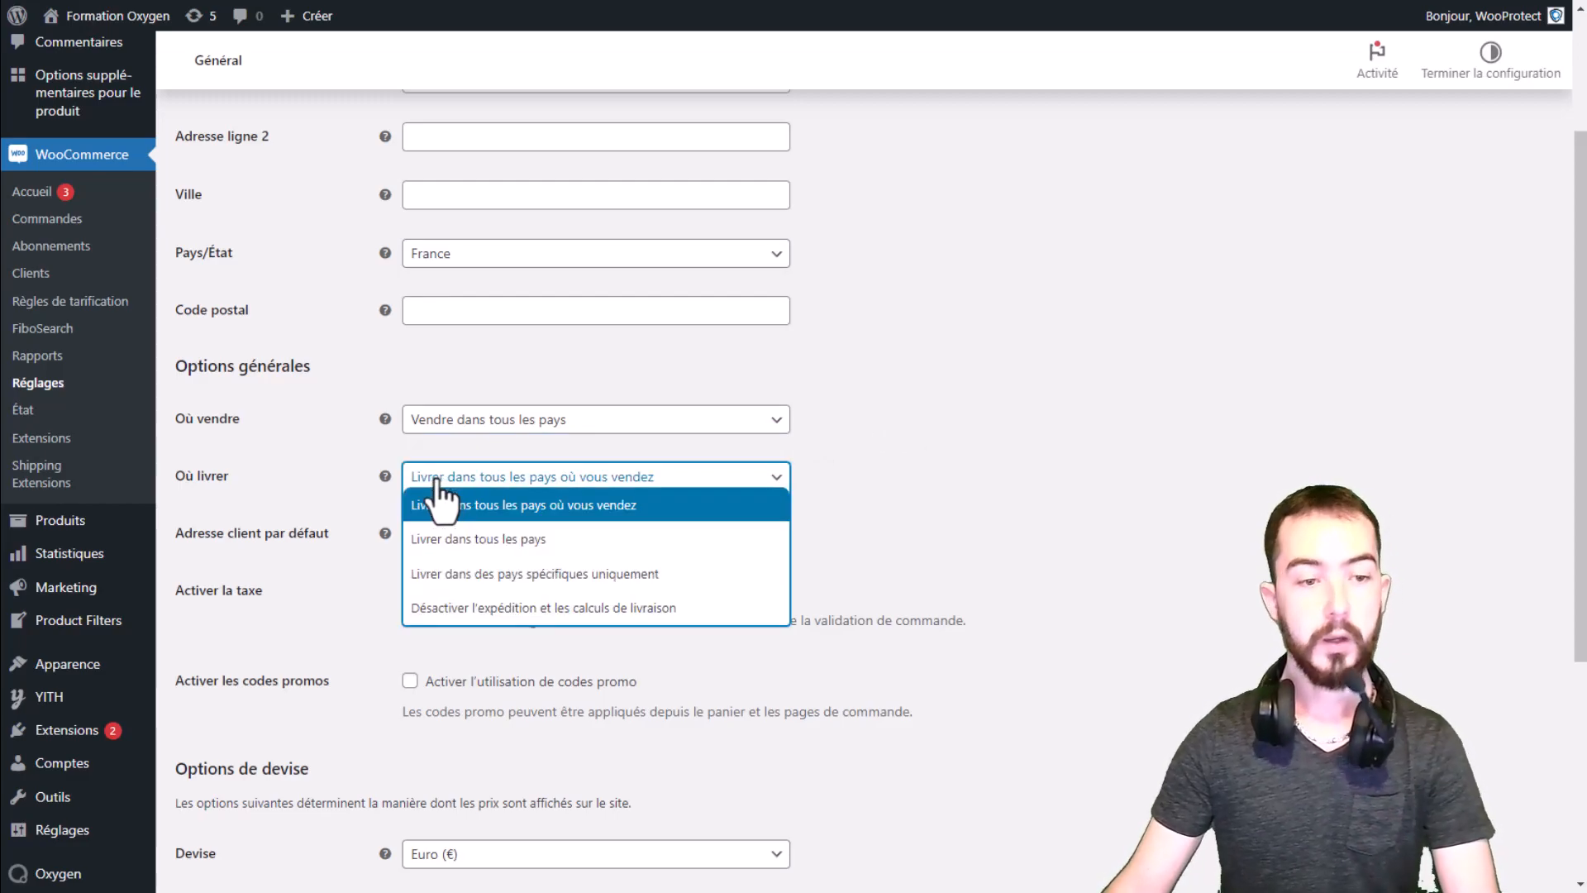
click(964, 432)
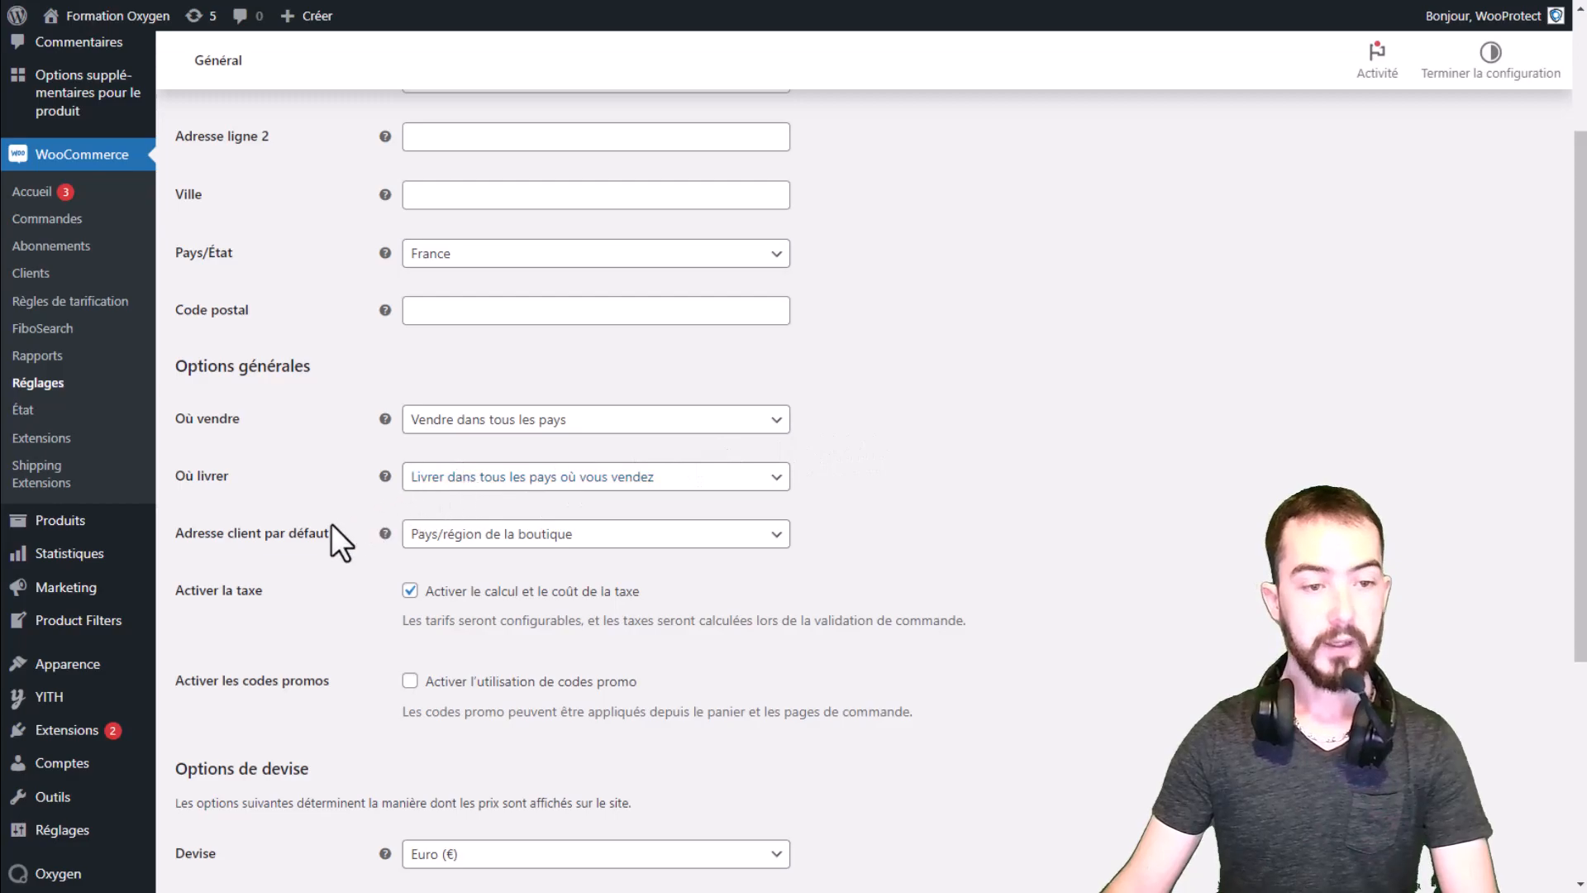
drag(183, 536, 312, 553)
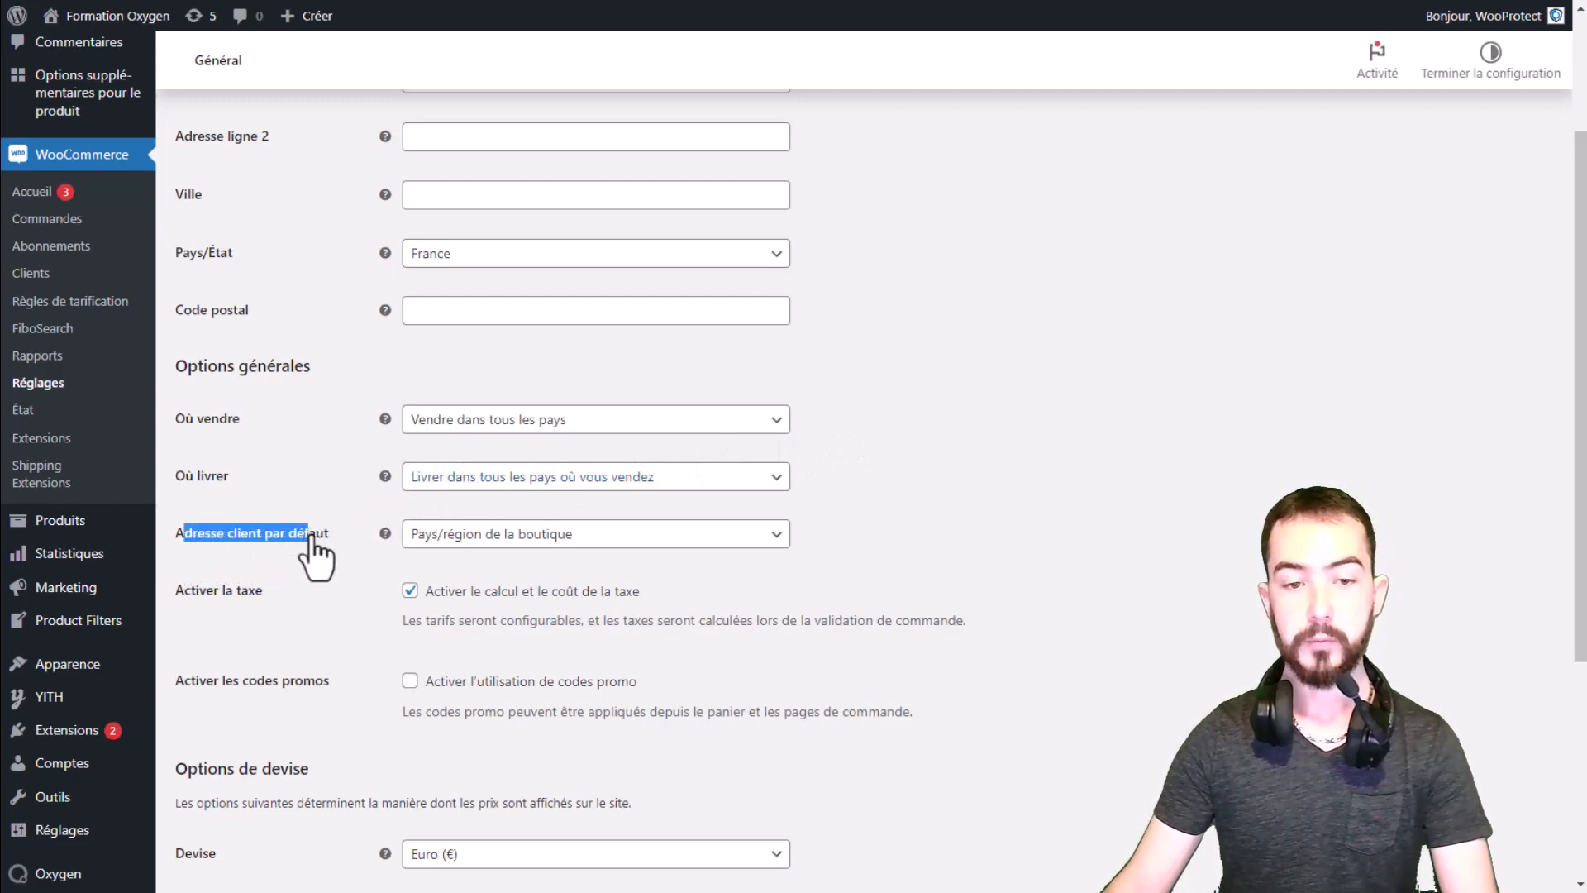
click(305, 549)
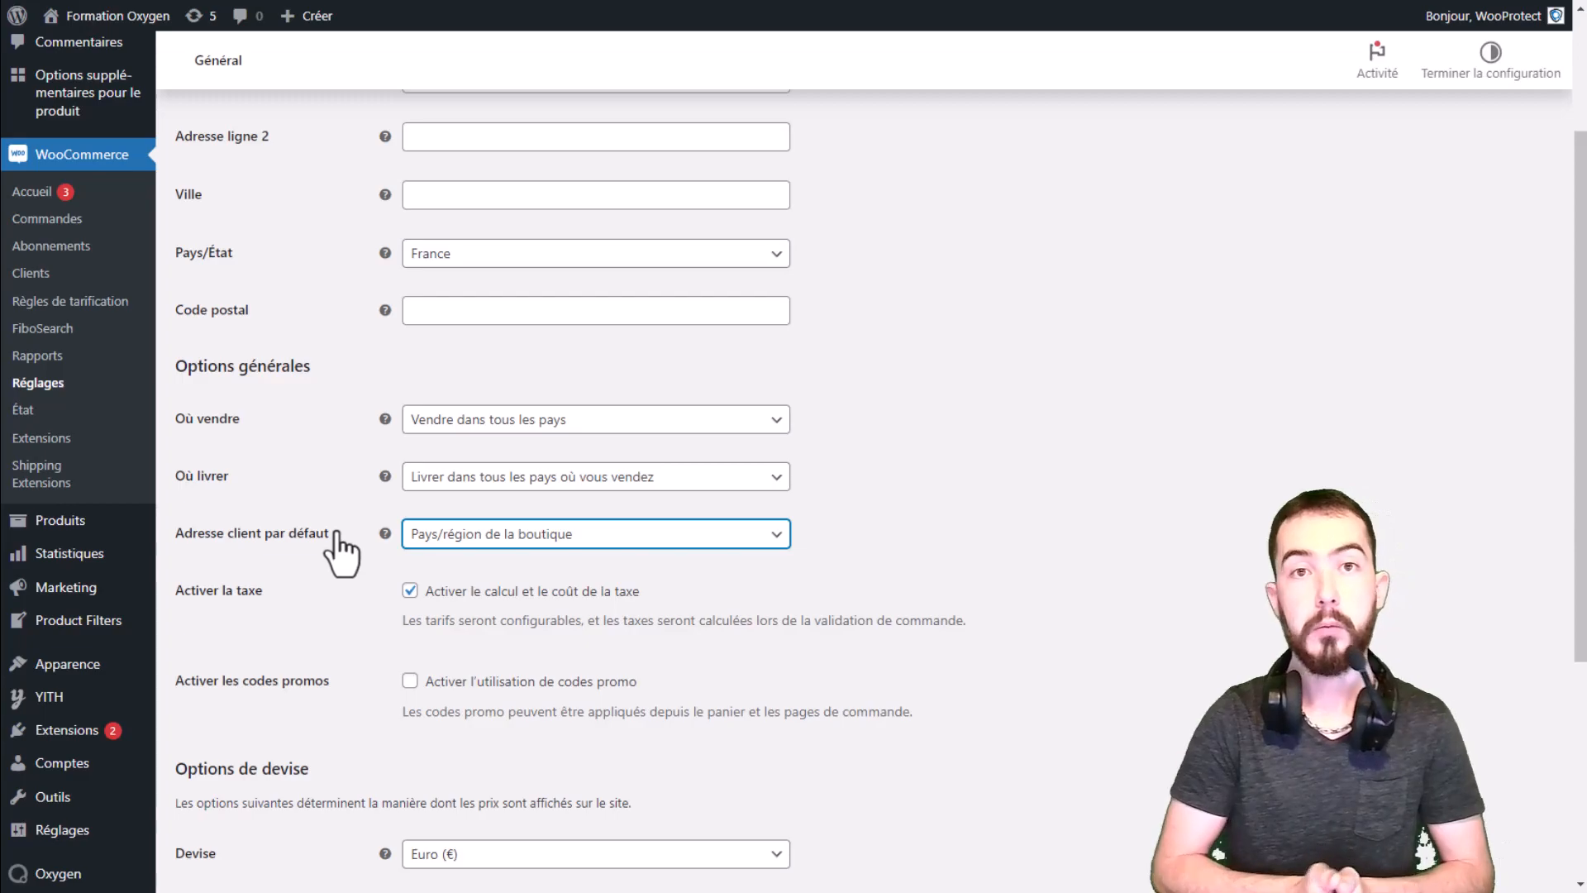
click(504, 536)
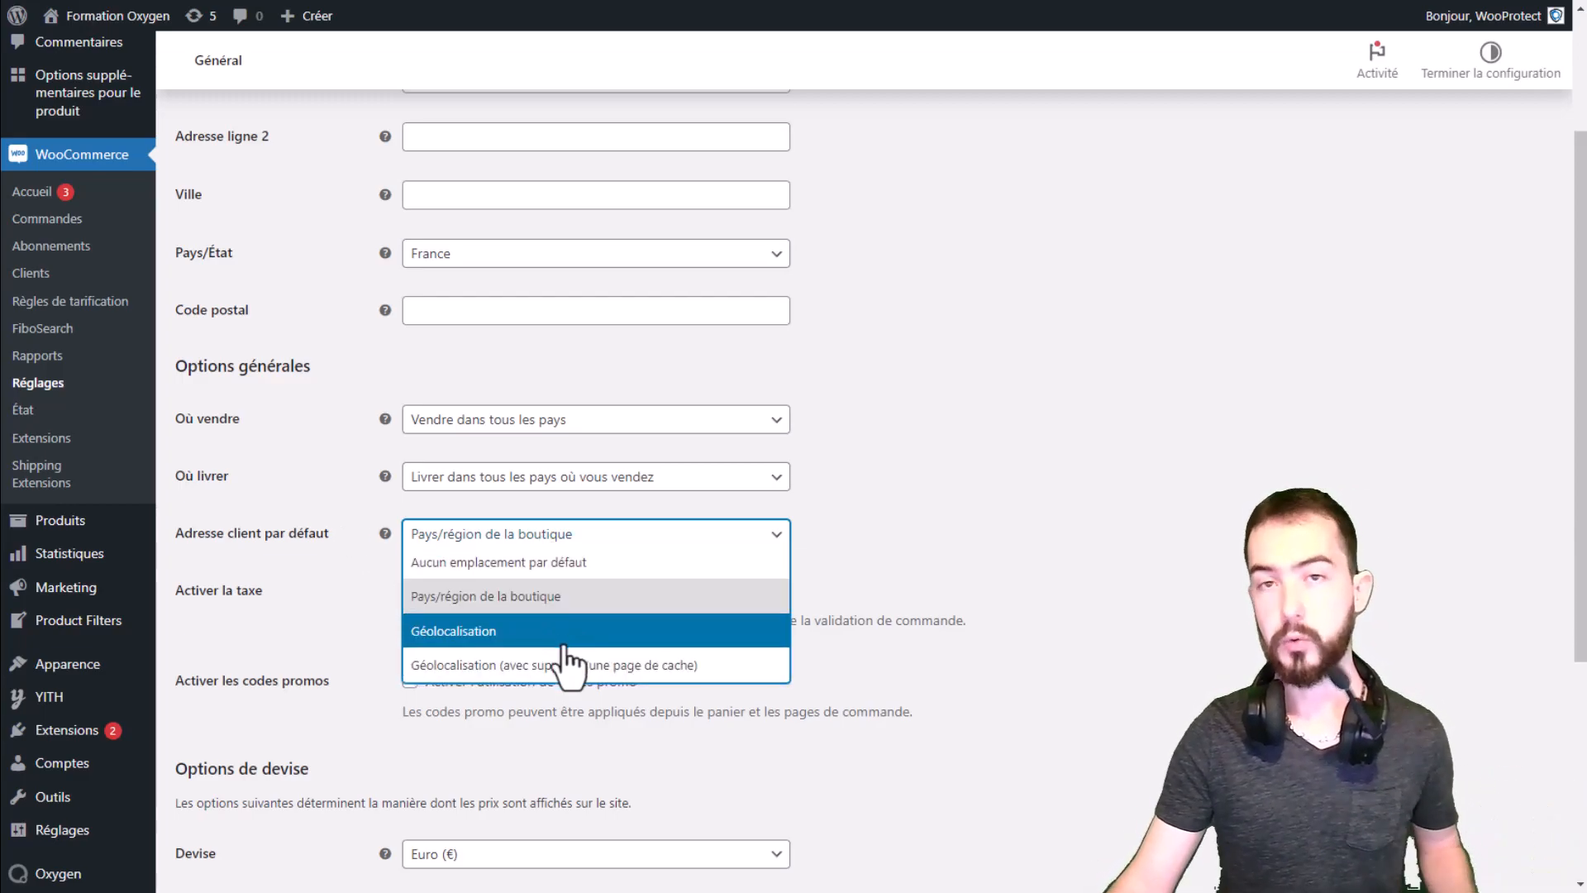
click(526, 536)
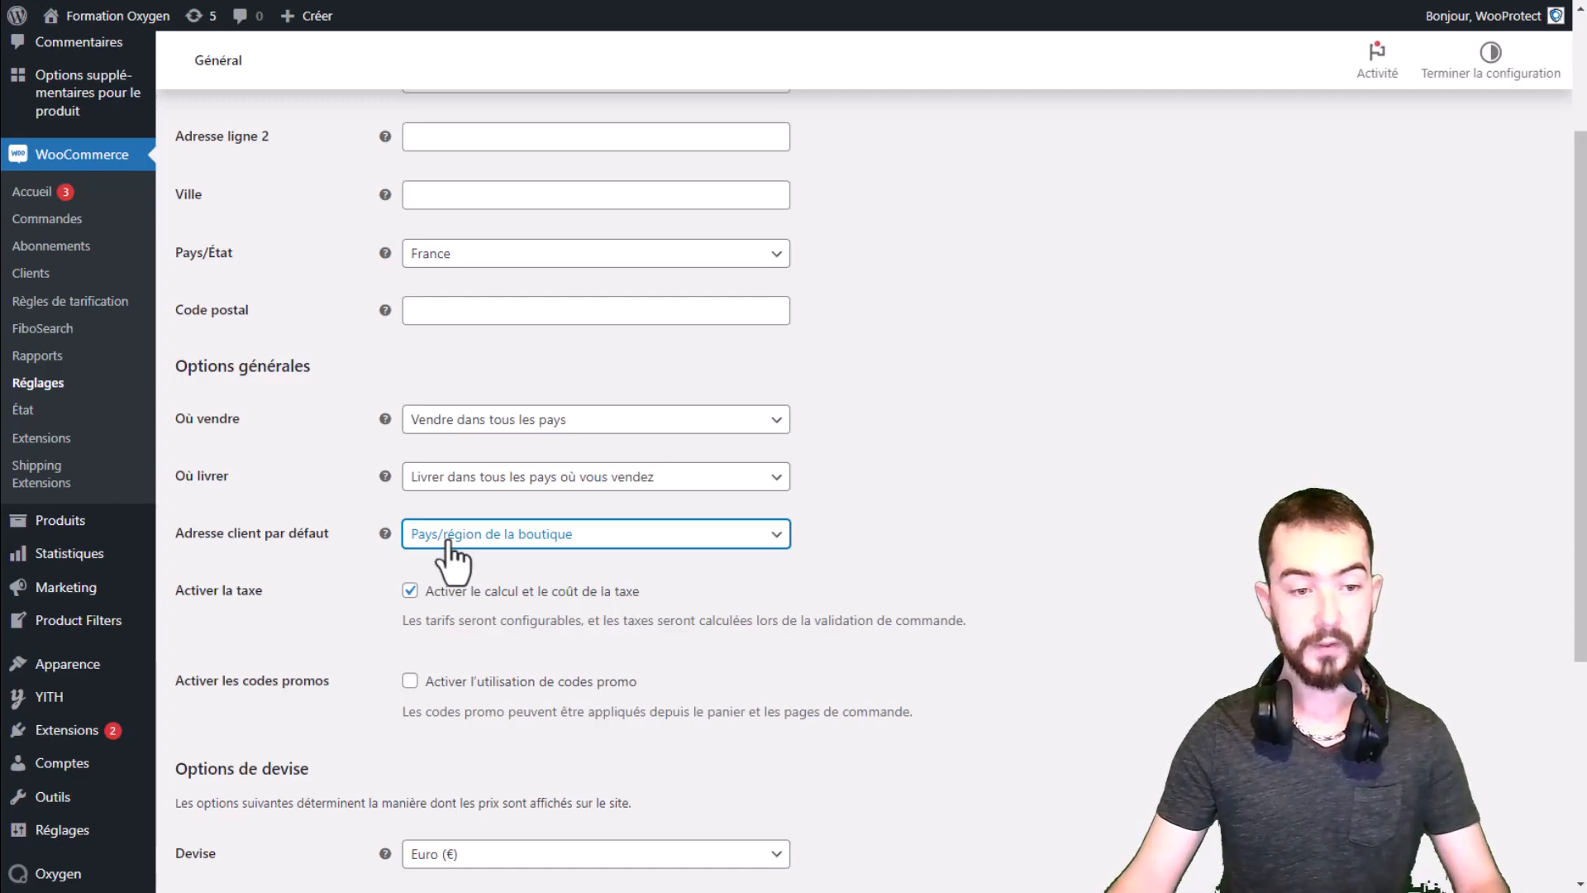
Review the store address, tax, promo code and currency options, and save the general settings.
scroll(443, 554, down, 1)
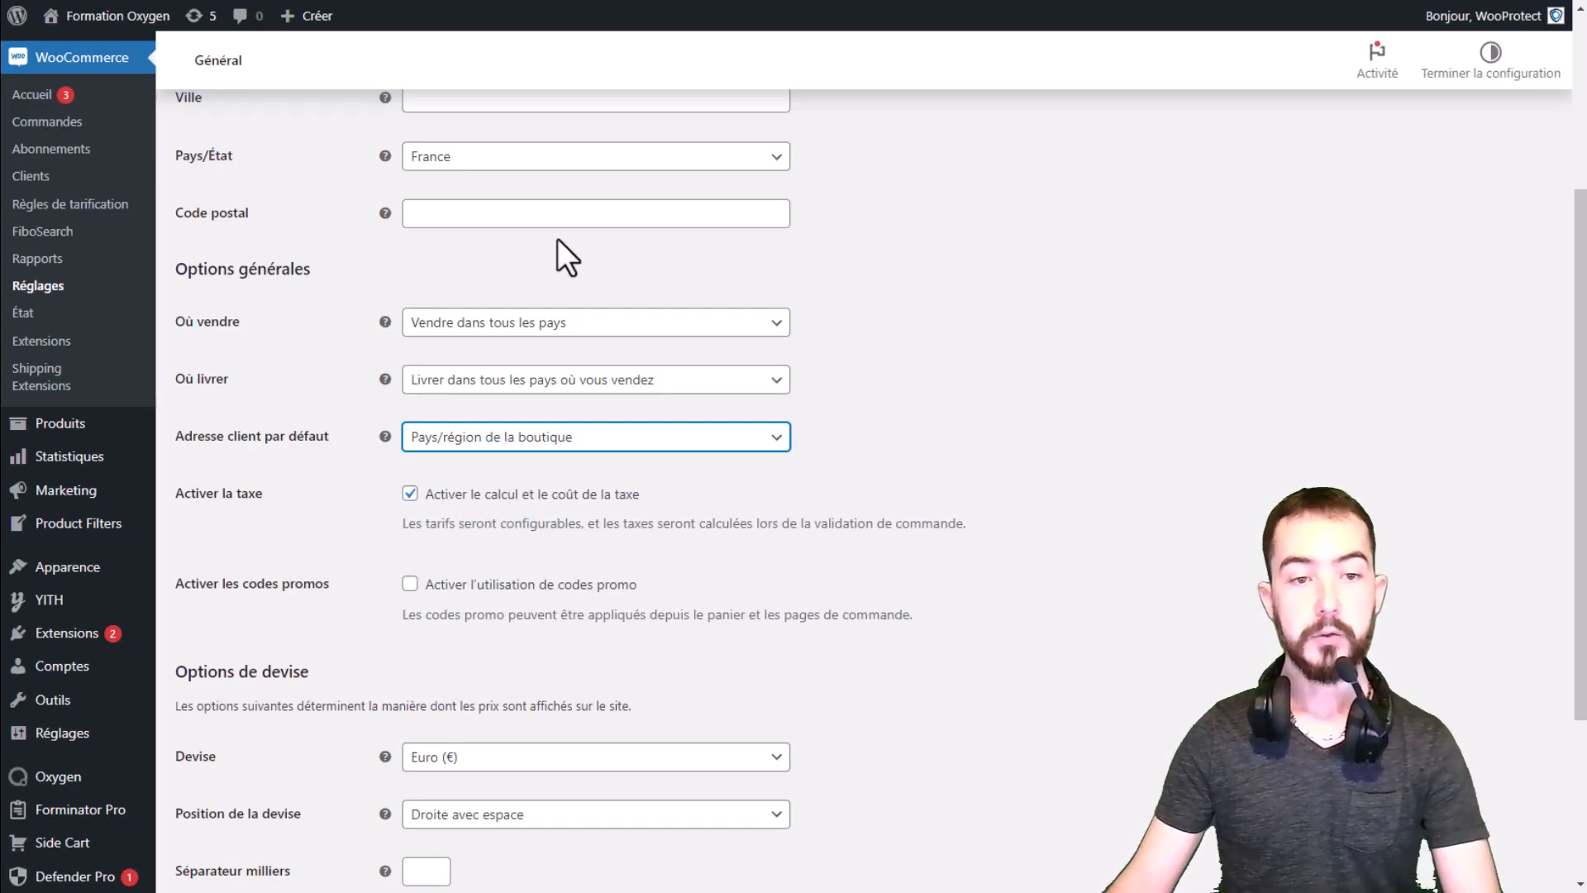
scroll(563, 372, up, 2)
scroll(563, 372, up, 1)
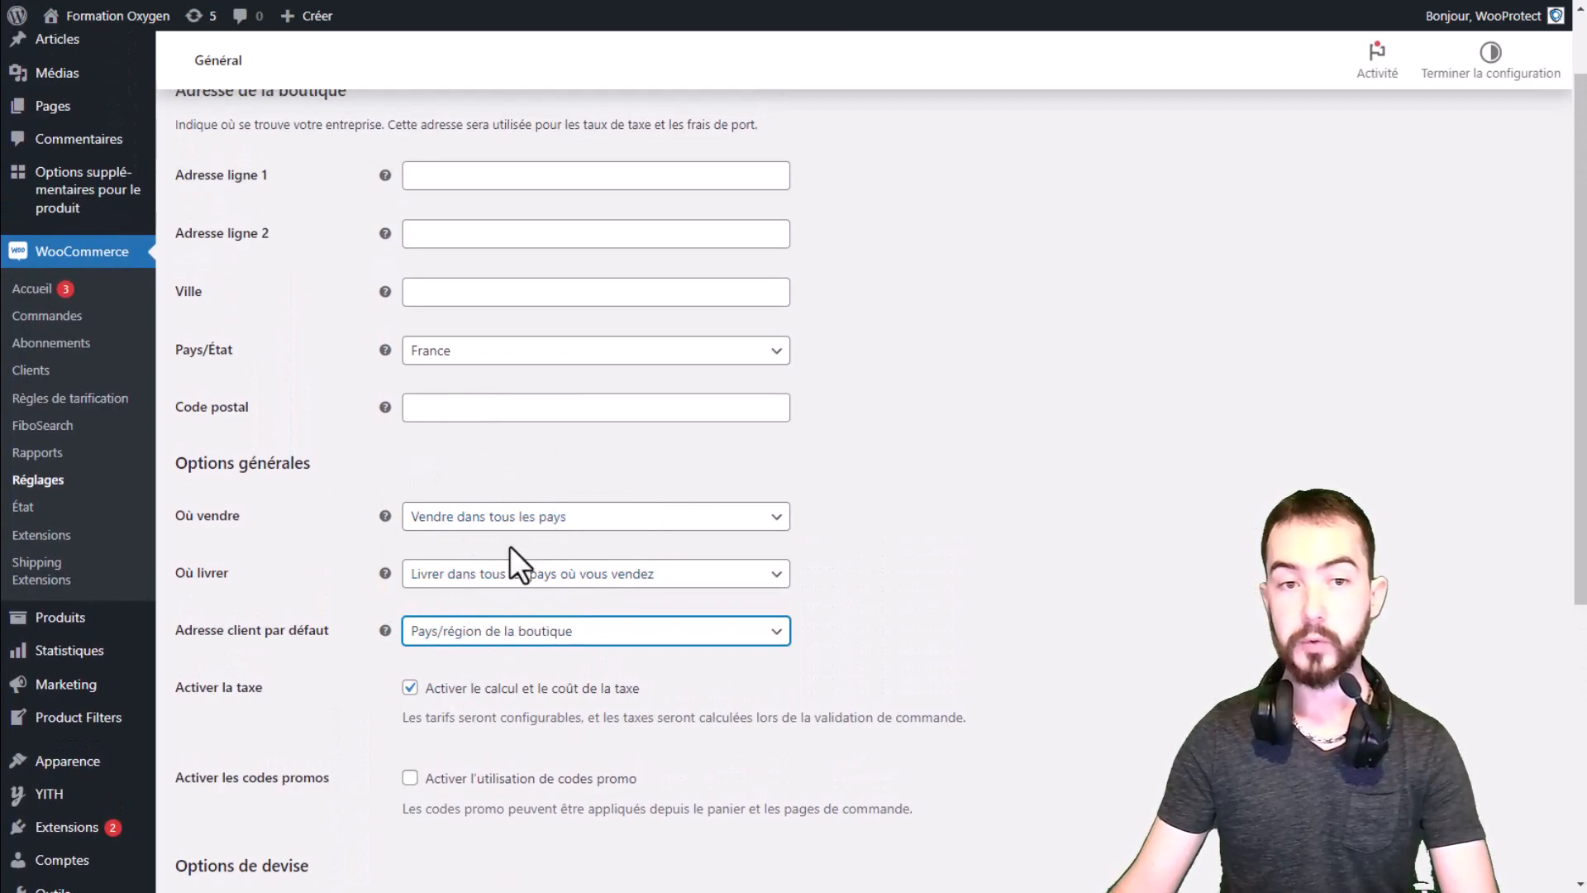
scroll(967, 508, down, 6)
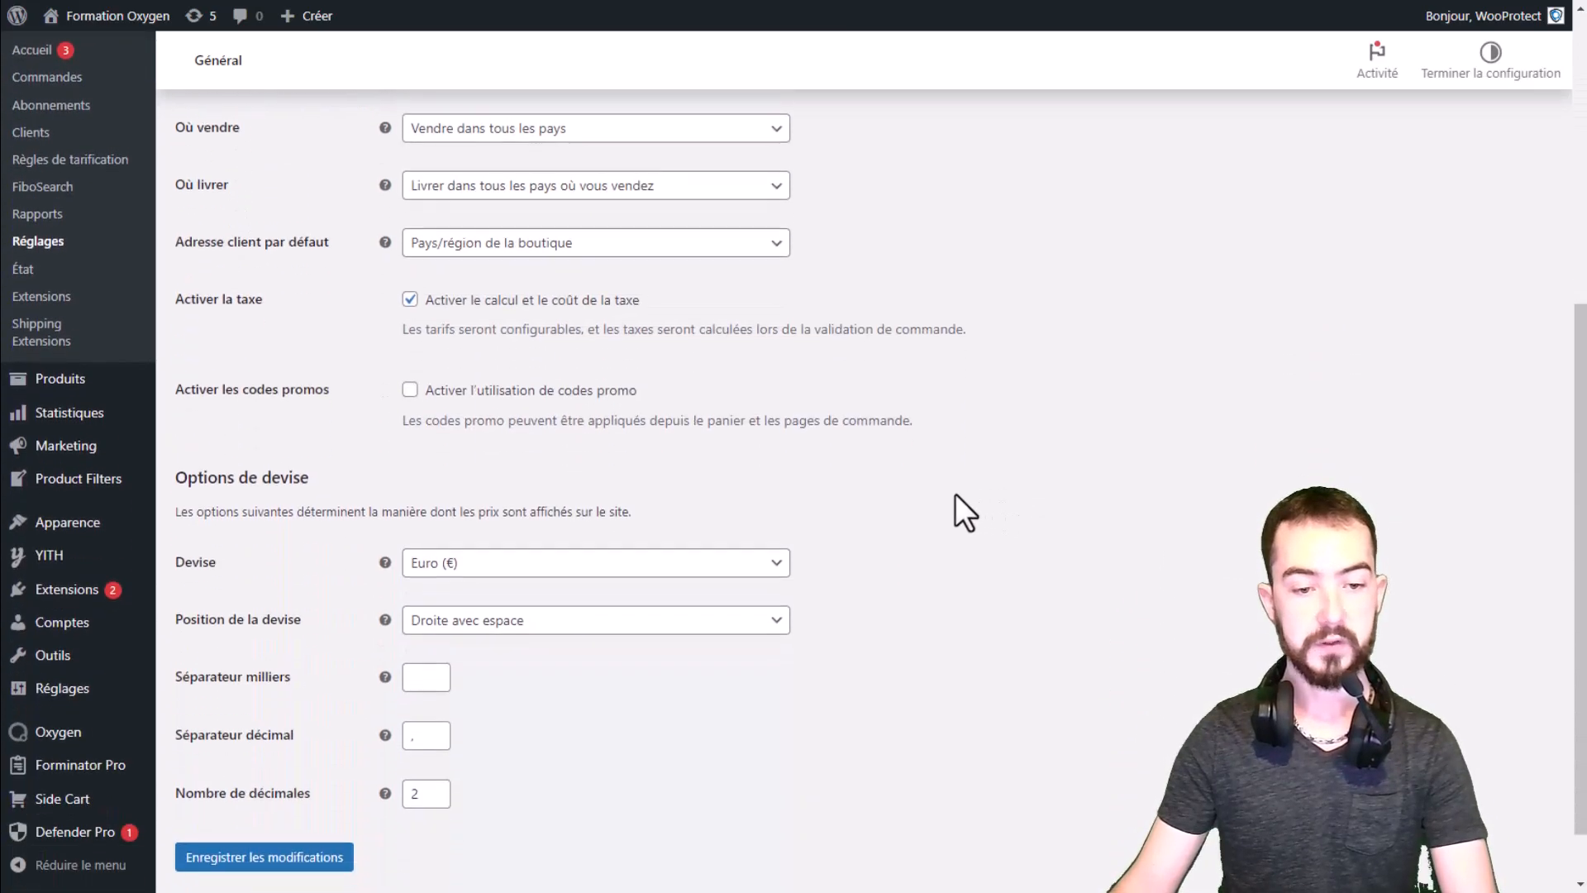
click(262, 791)
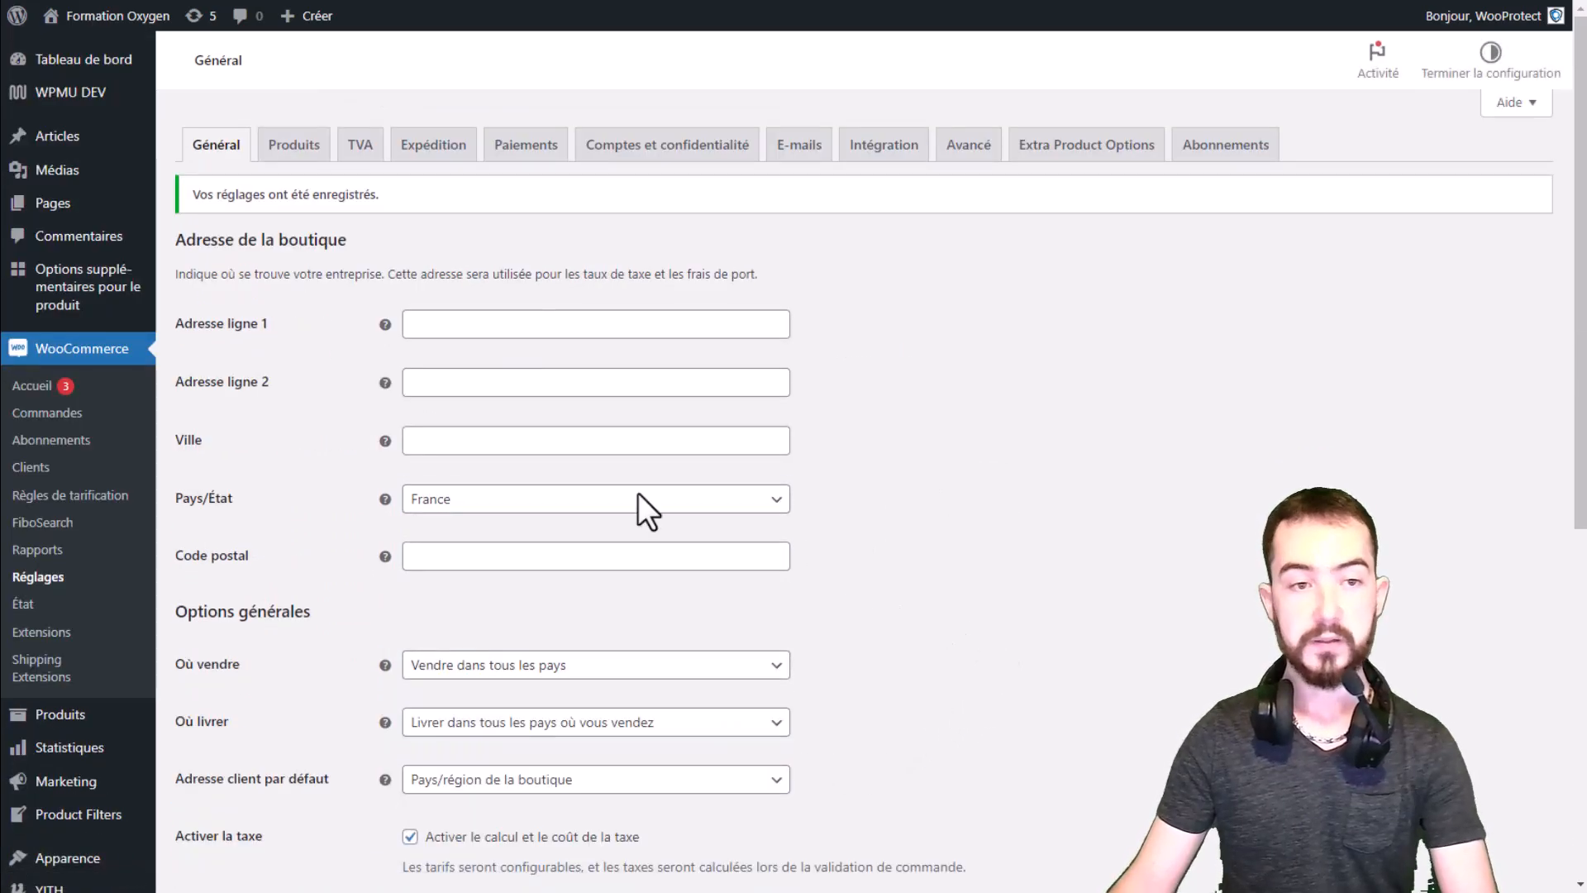
Add a new shipping zone in the shipping settings and name it Europe.
click(431, 146)
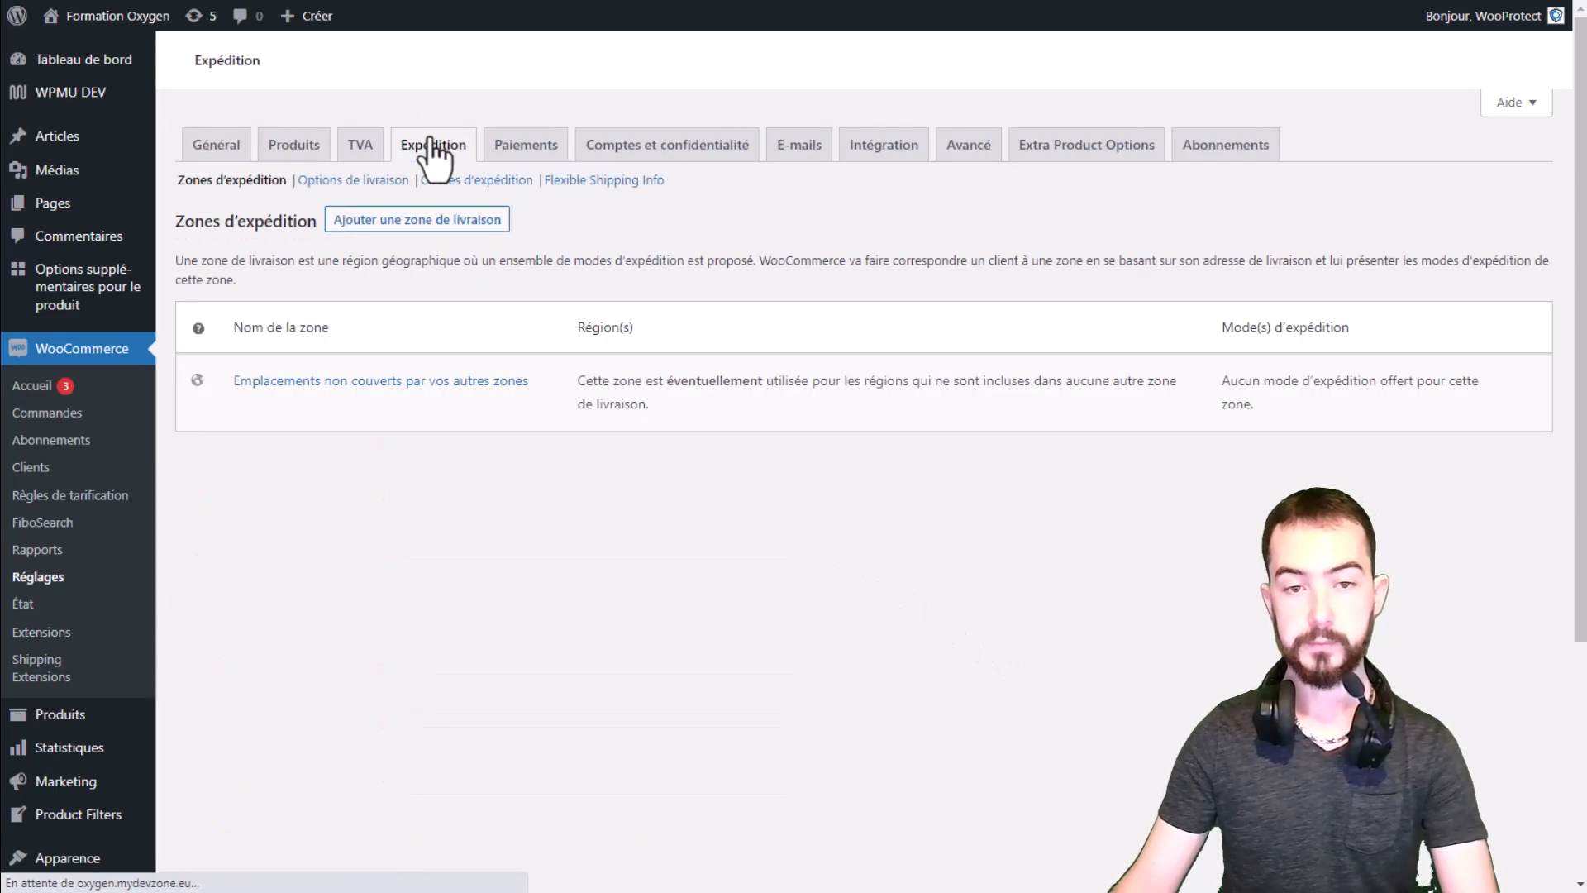
scroll(890, 281, down, 2)
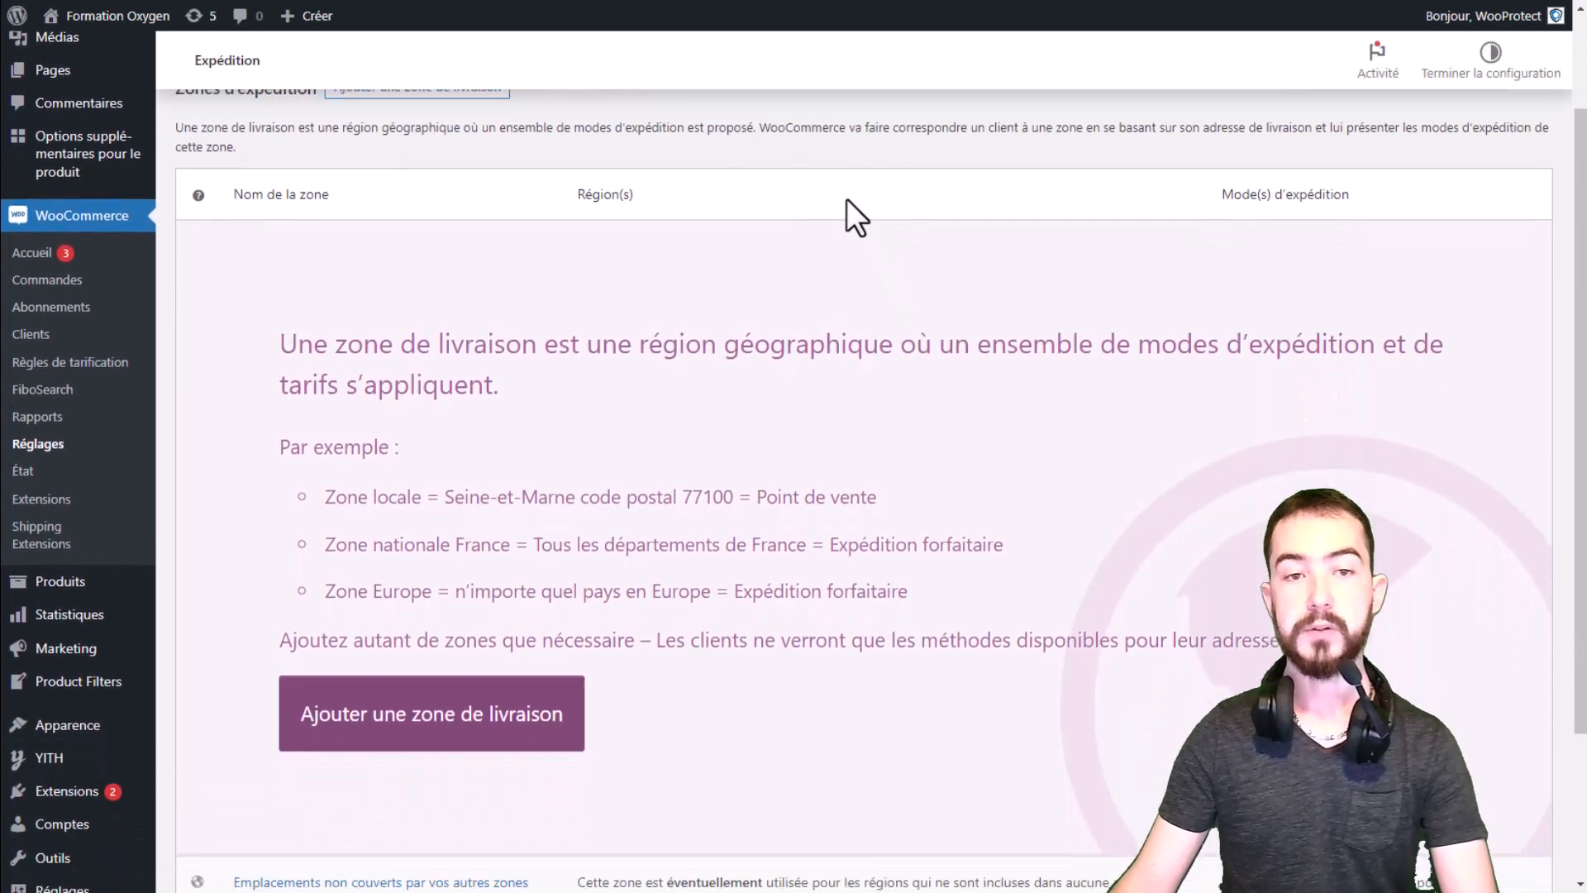
scroll(846, 200, down, 1)
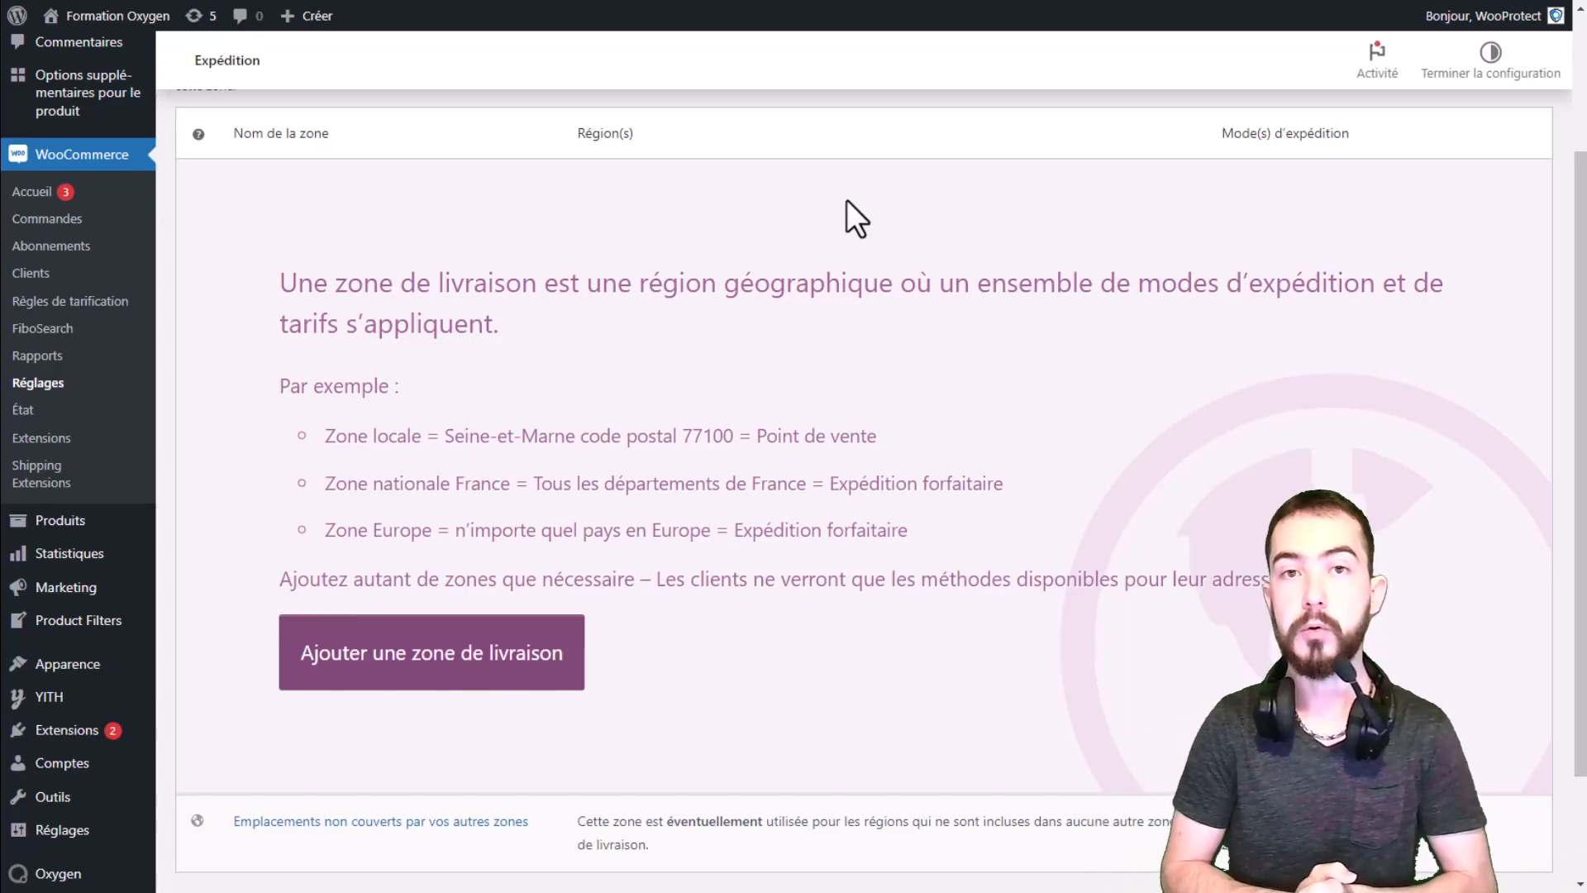
click(401, 665)
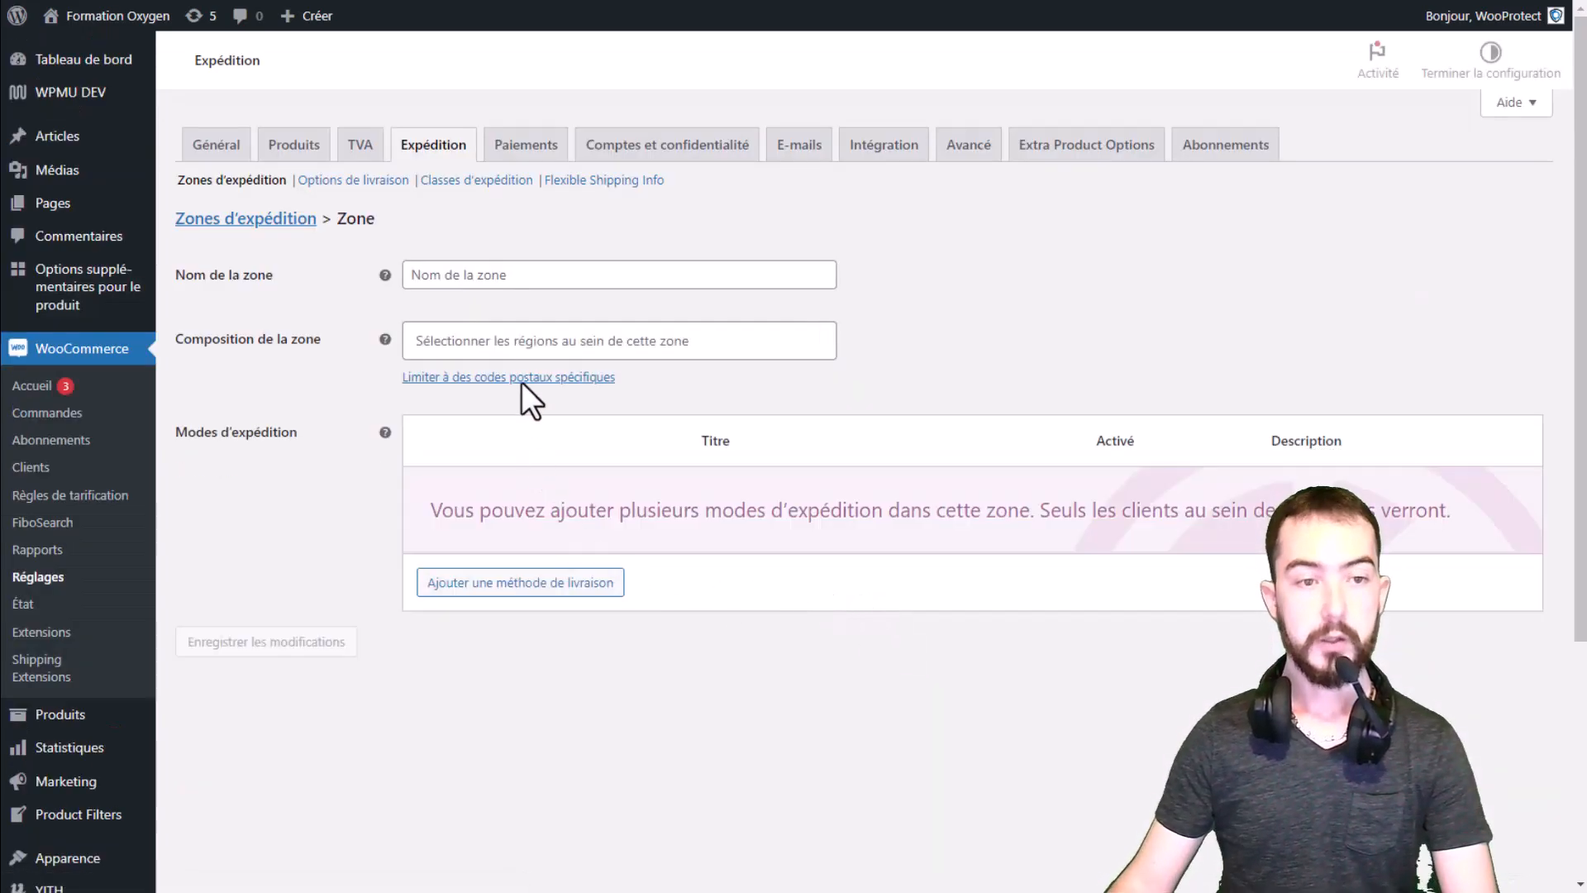
click(526, 275)
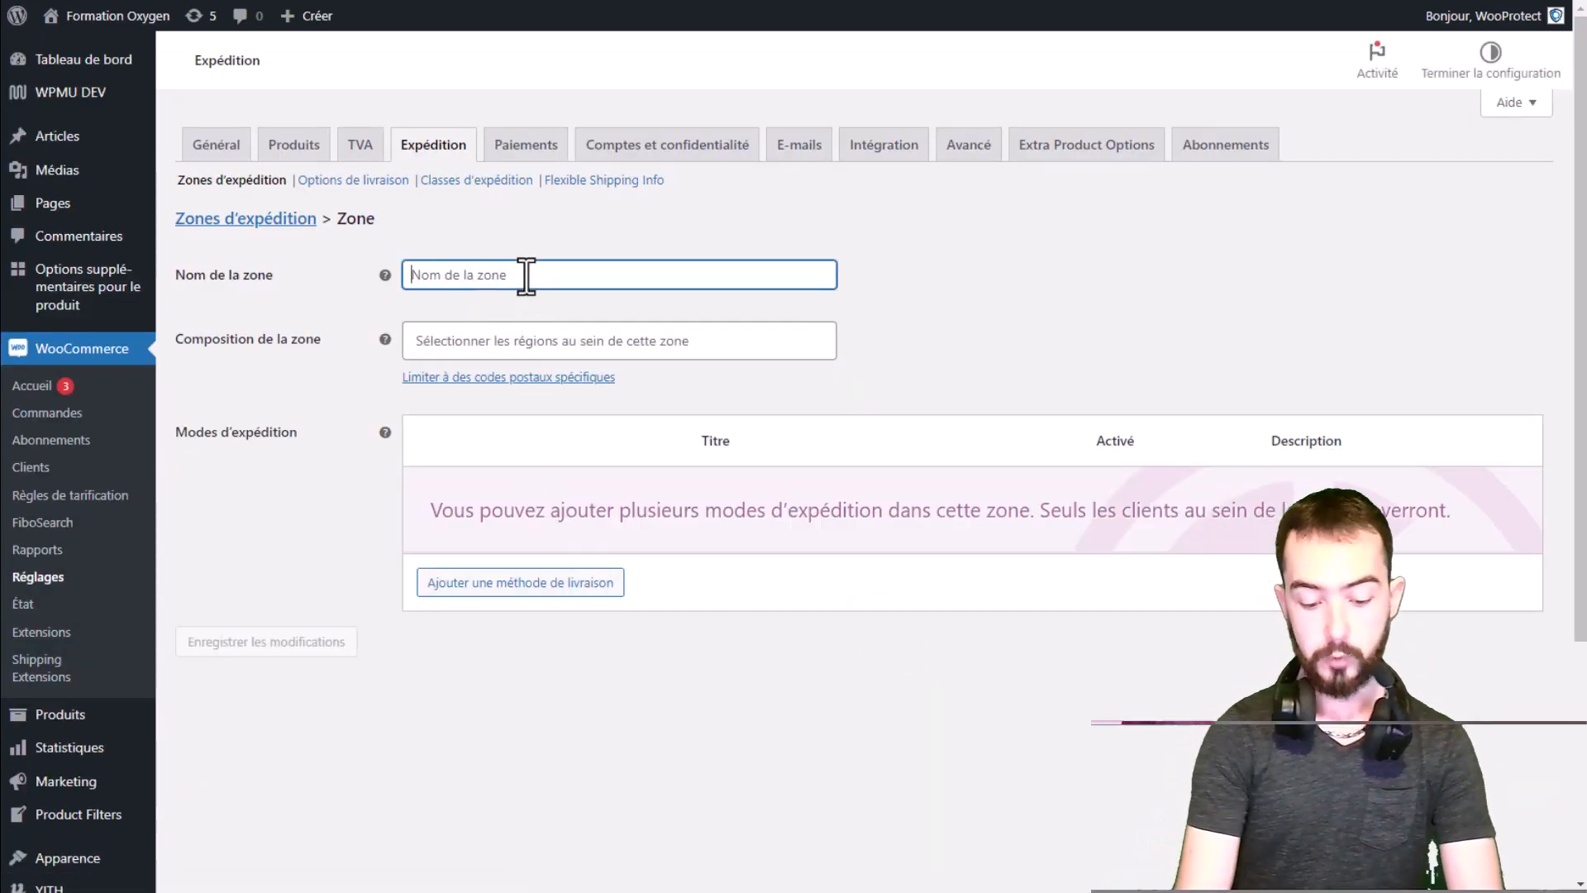
text(Europe)
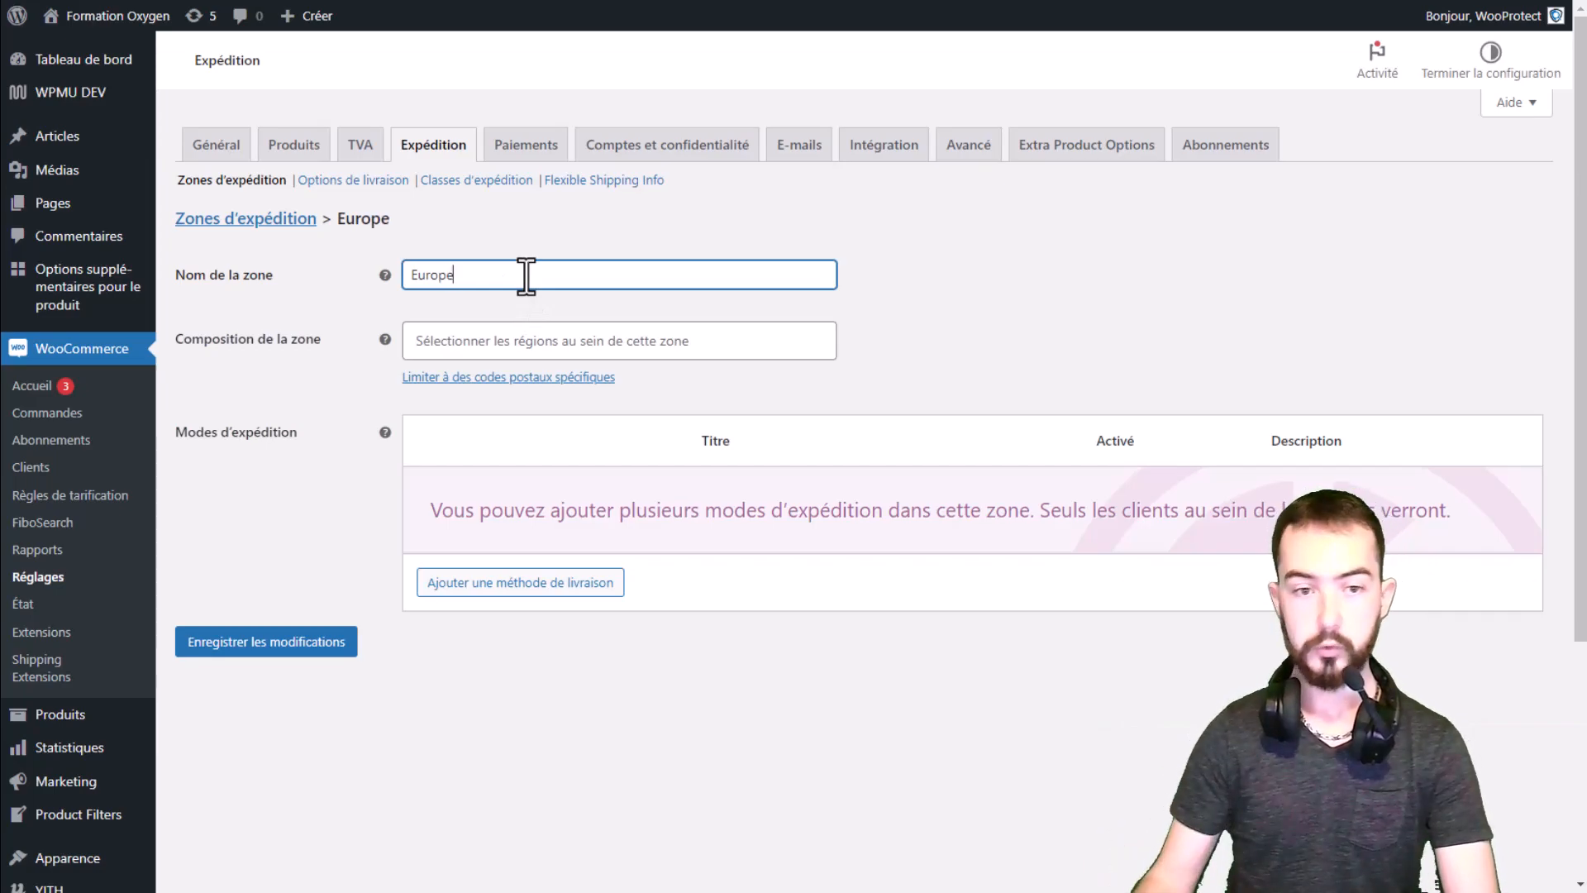
click(479, 309)
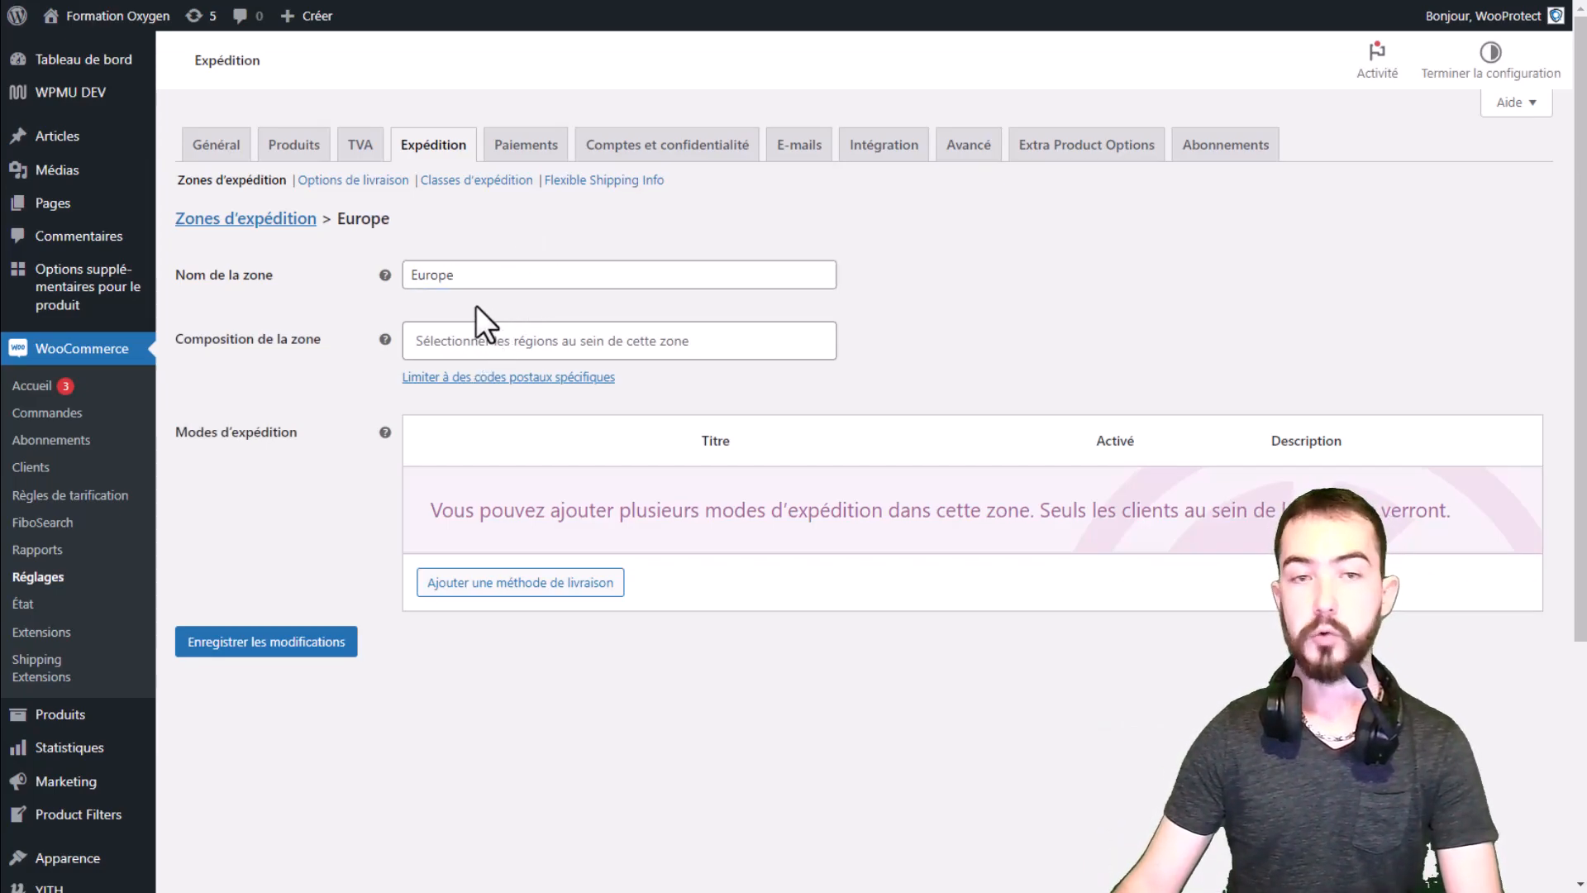
Add France, Italie and Allemagne as the regions of the Europe shipping zone.
click(442, 351)
text(Fra)
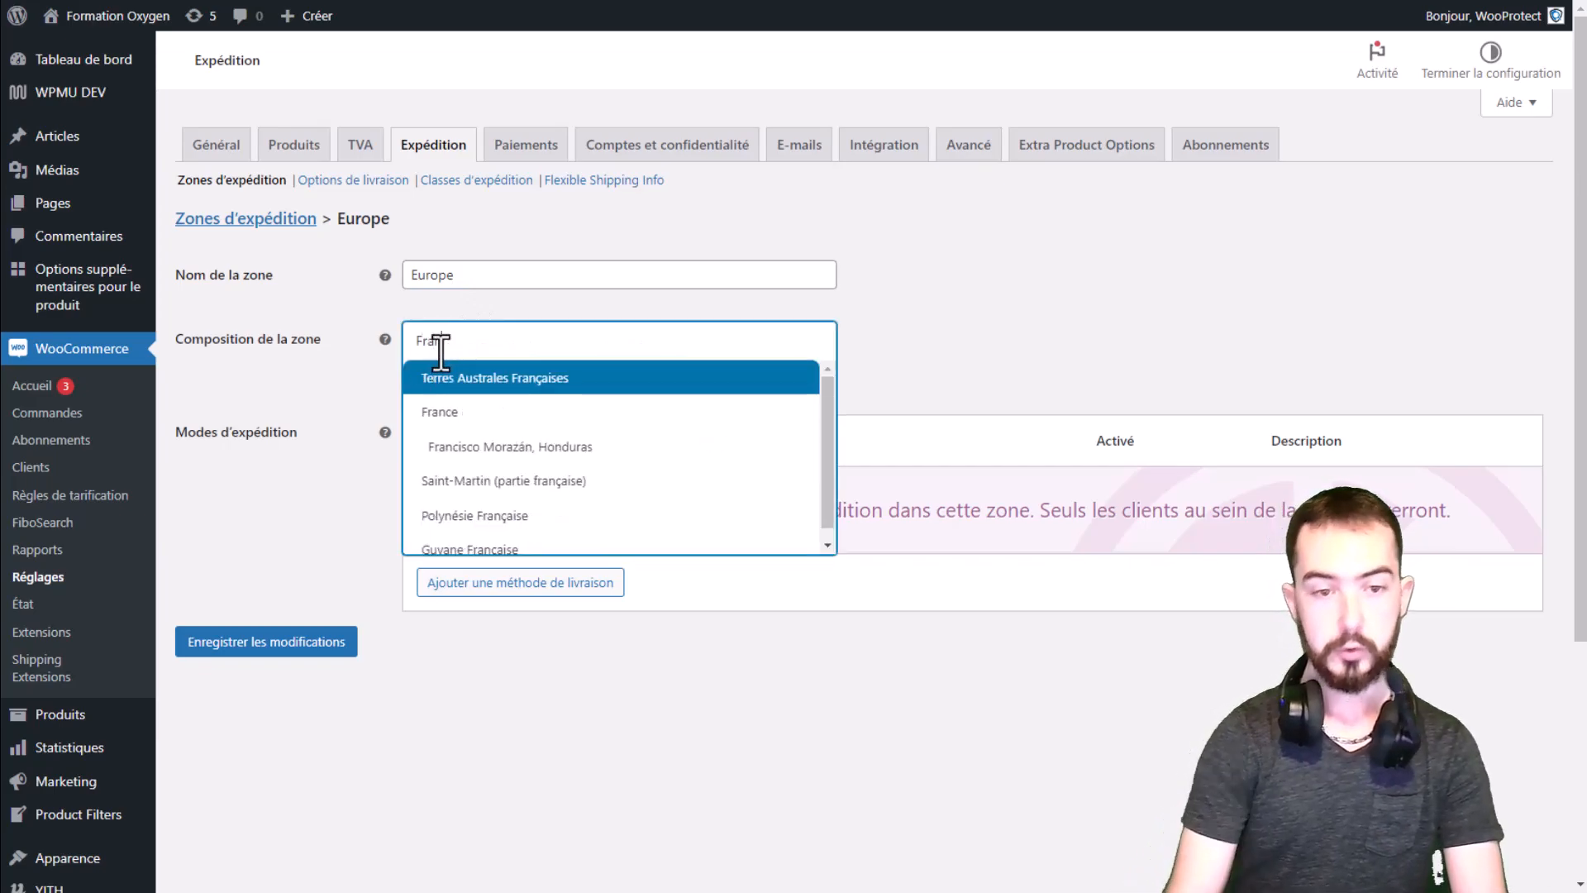
text(nce)
click(448, 381)
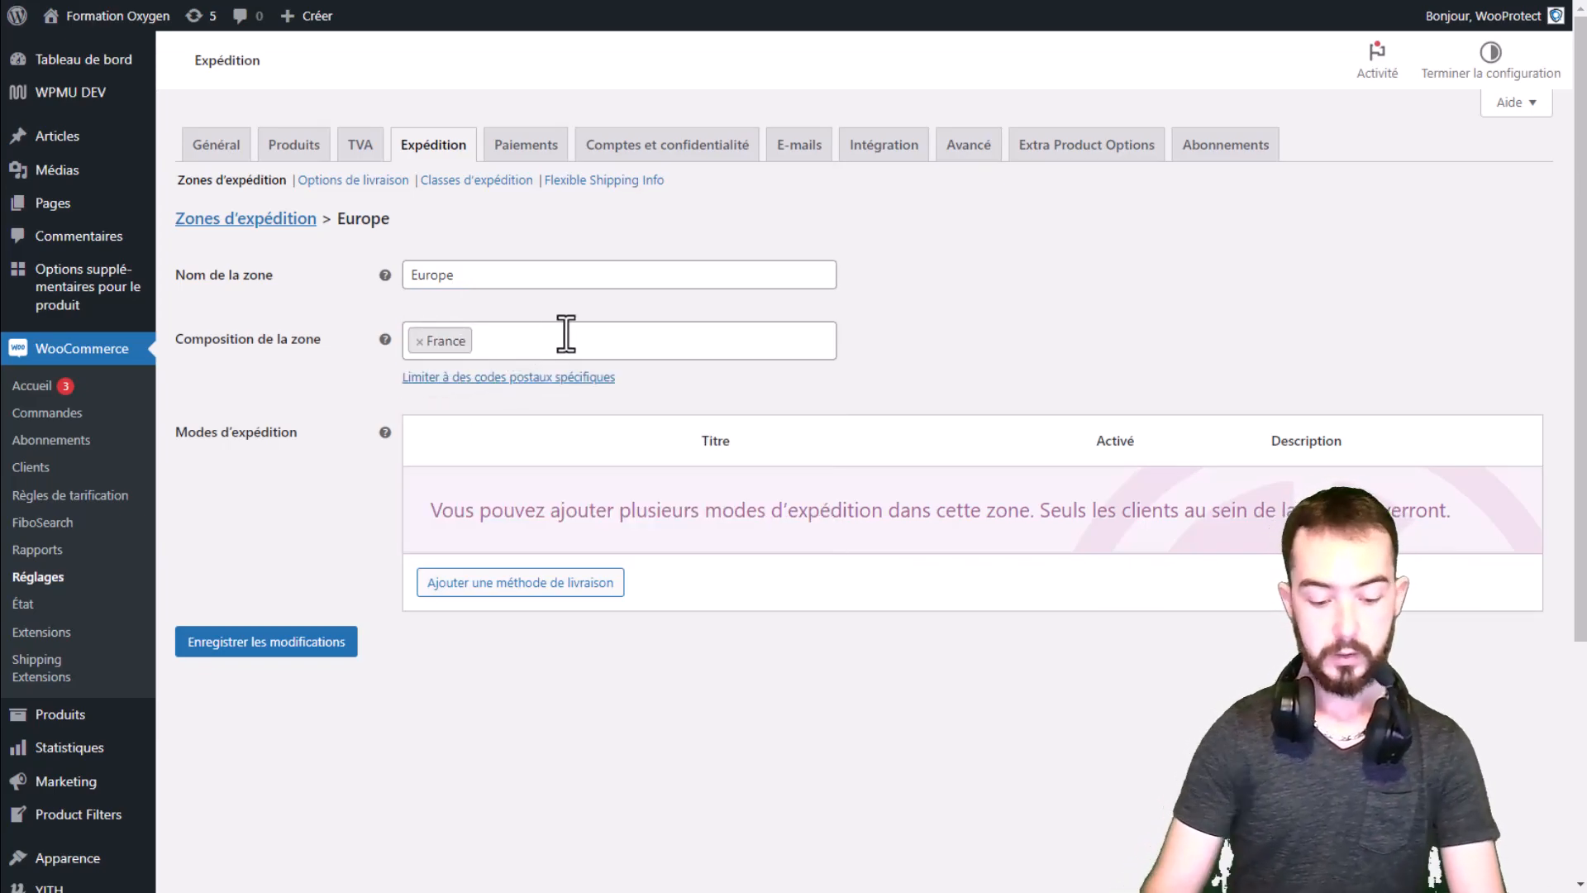
text(ital)
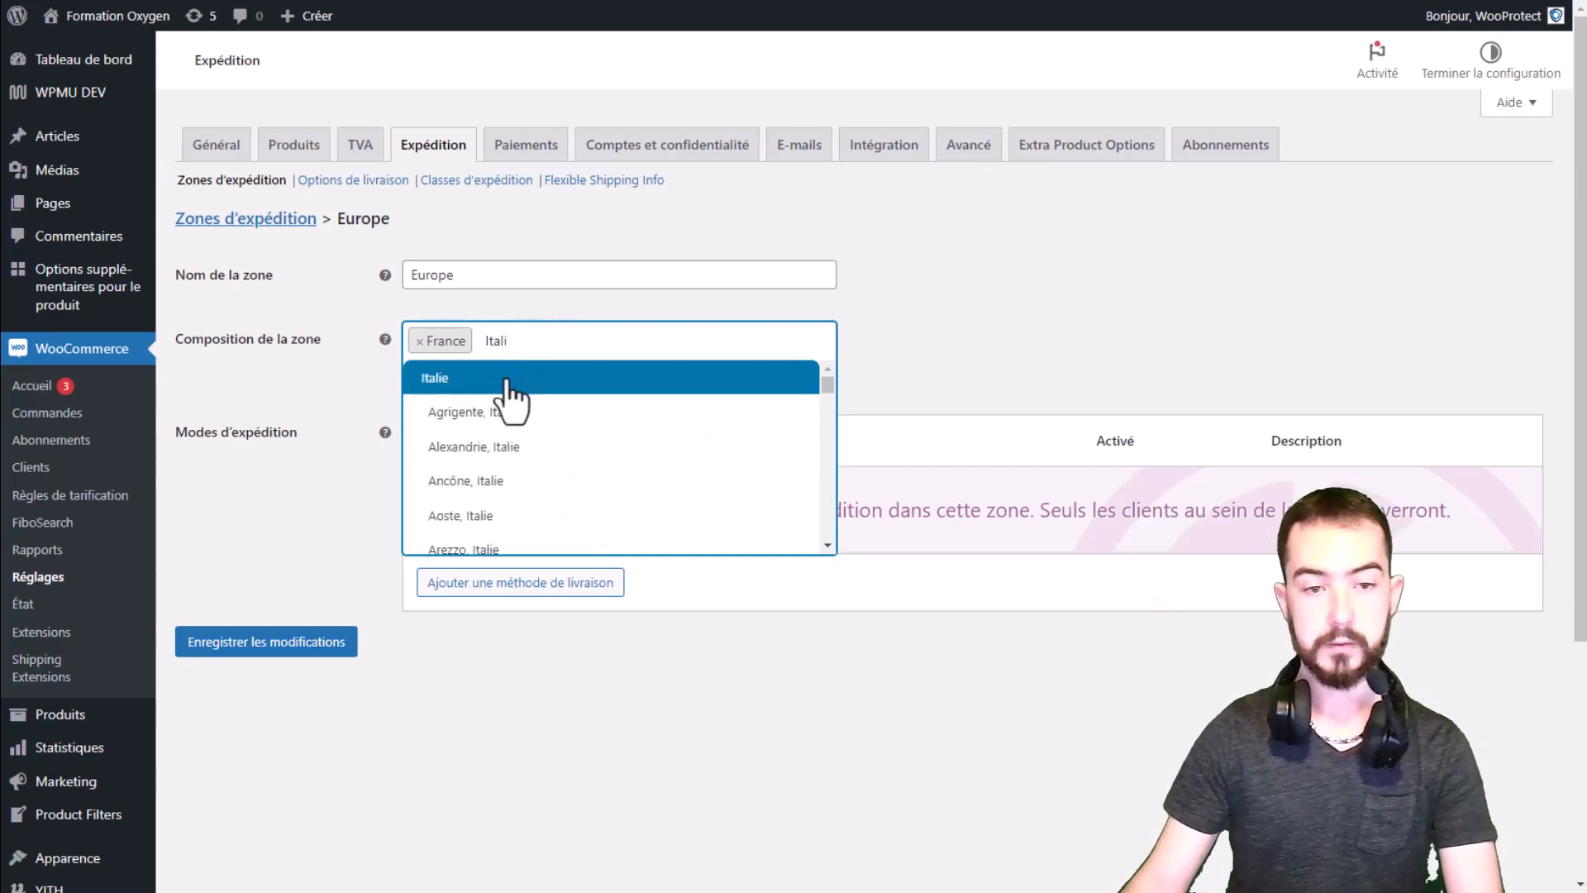
click(512, 378)
click(585, 343)
text(Allema)
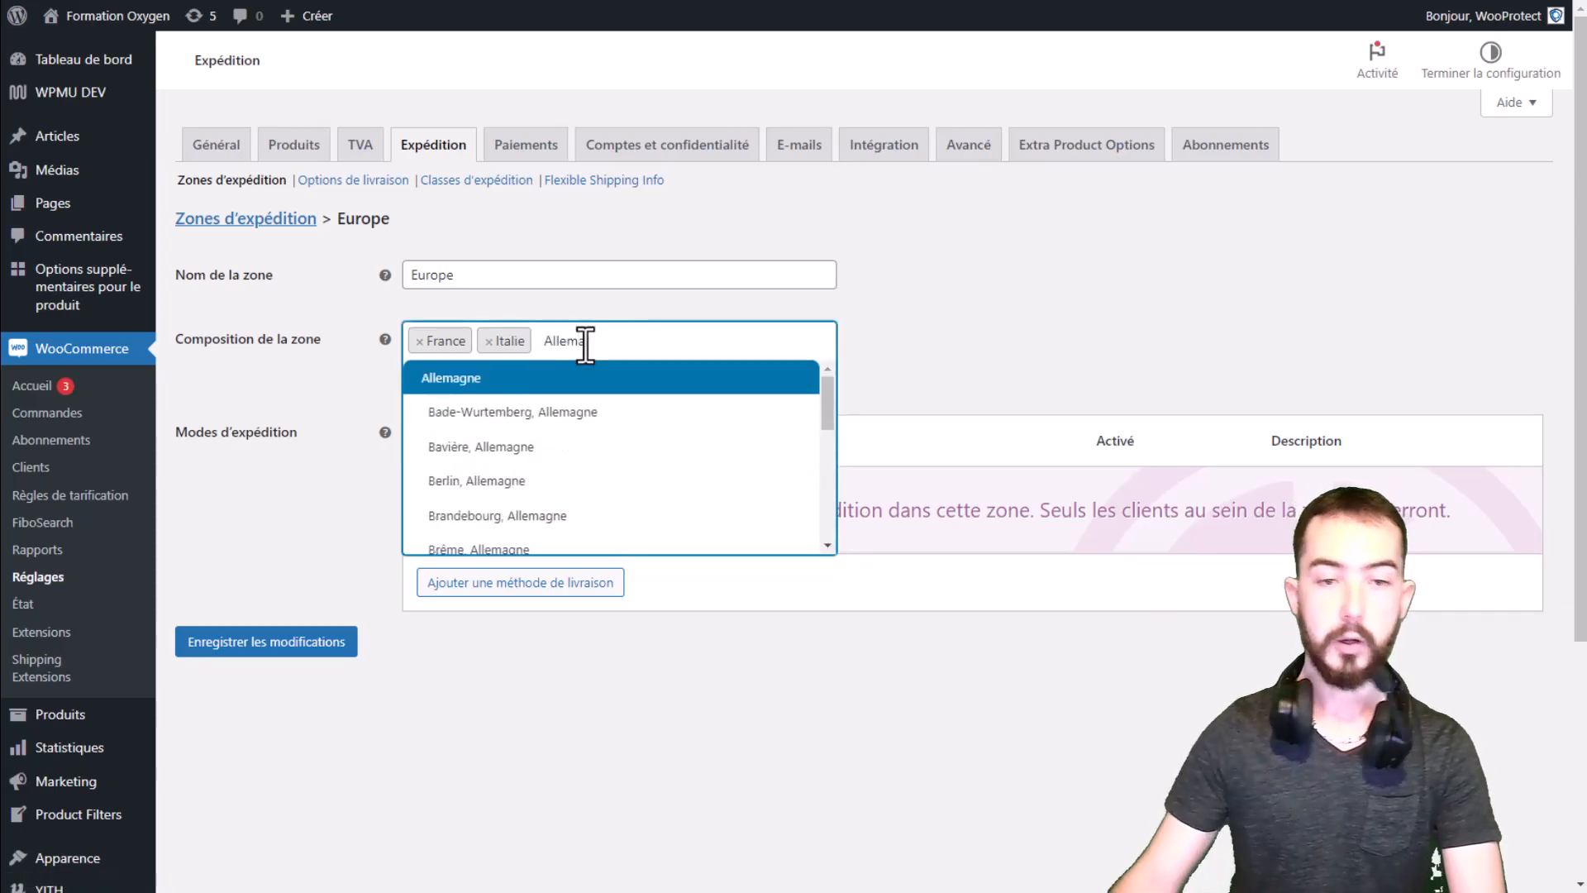
click(538, 381)
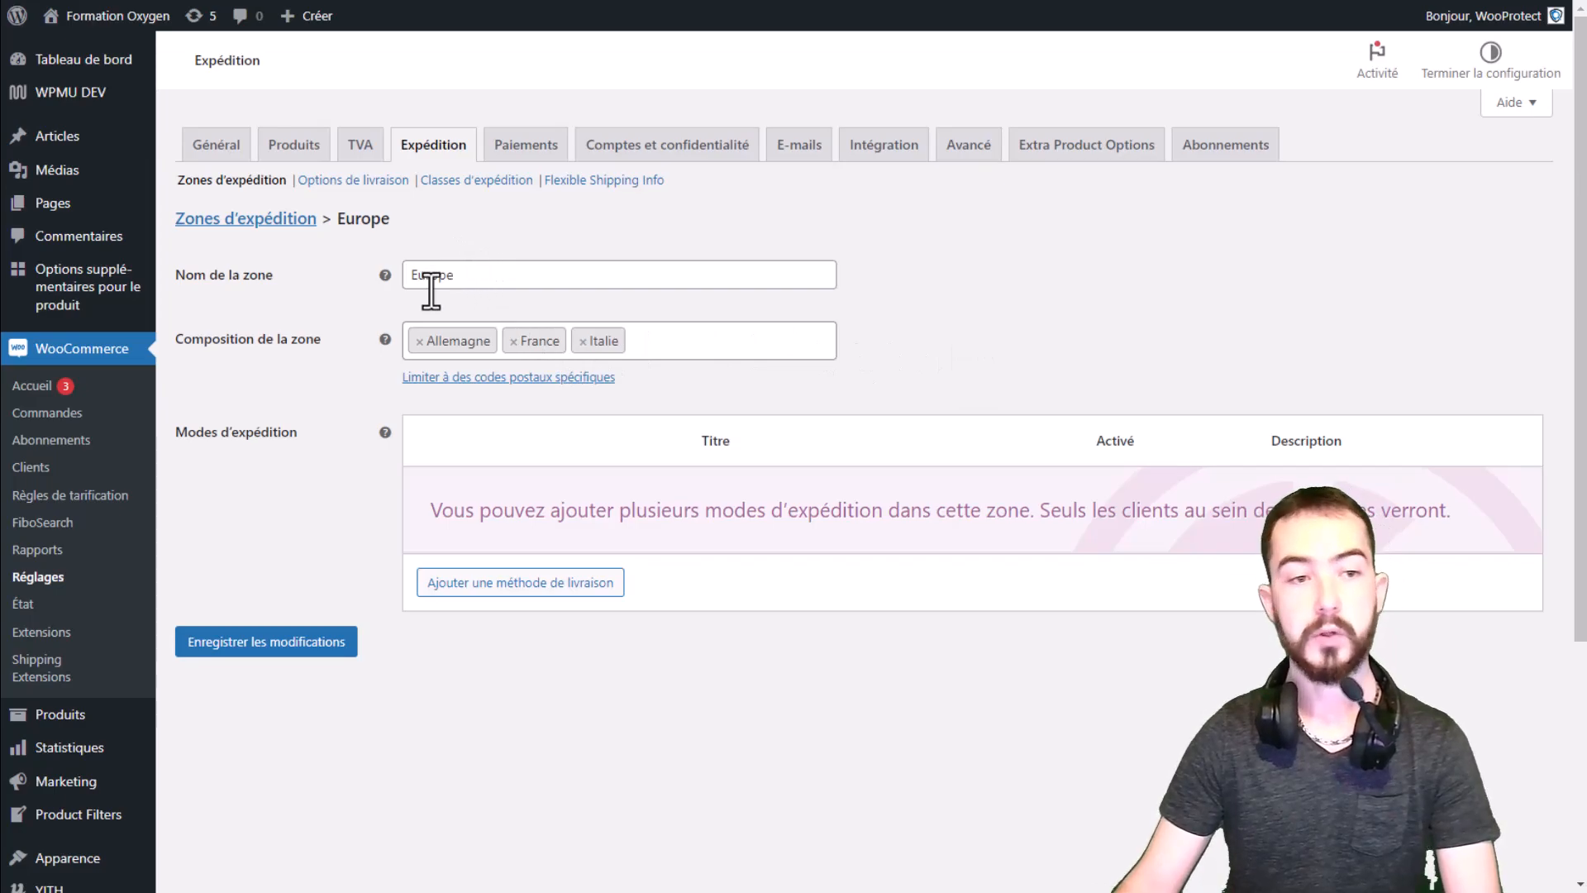
Save the Europe shipping zone and return to the list of shipping zones.
drag(496, 275, 369, 286)
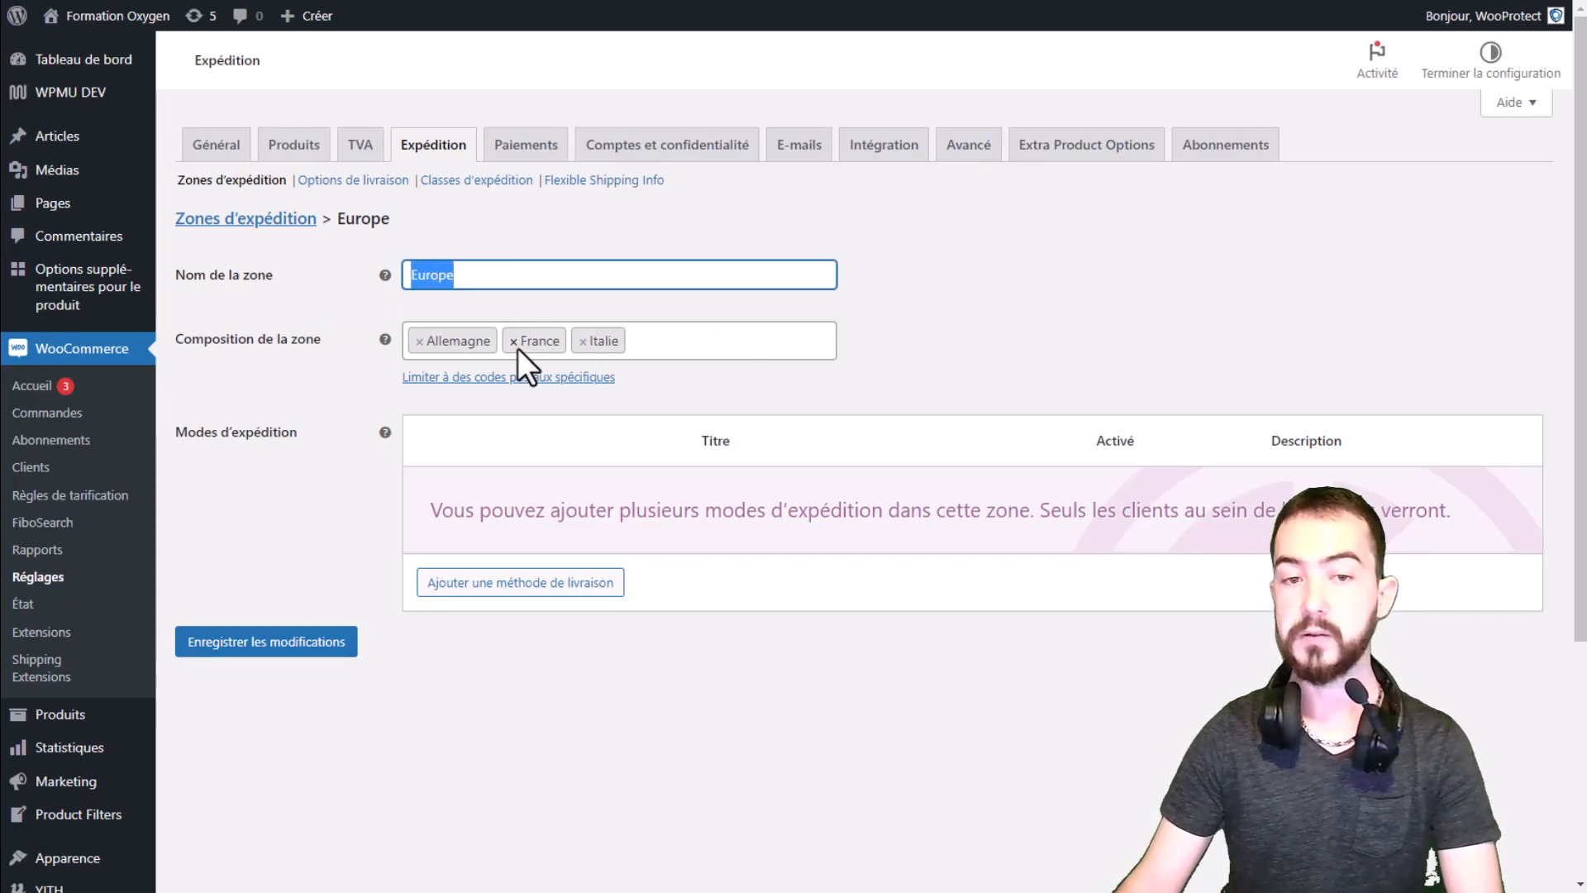
click(1002, 356)
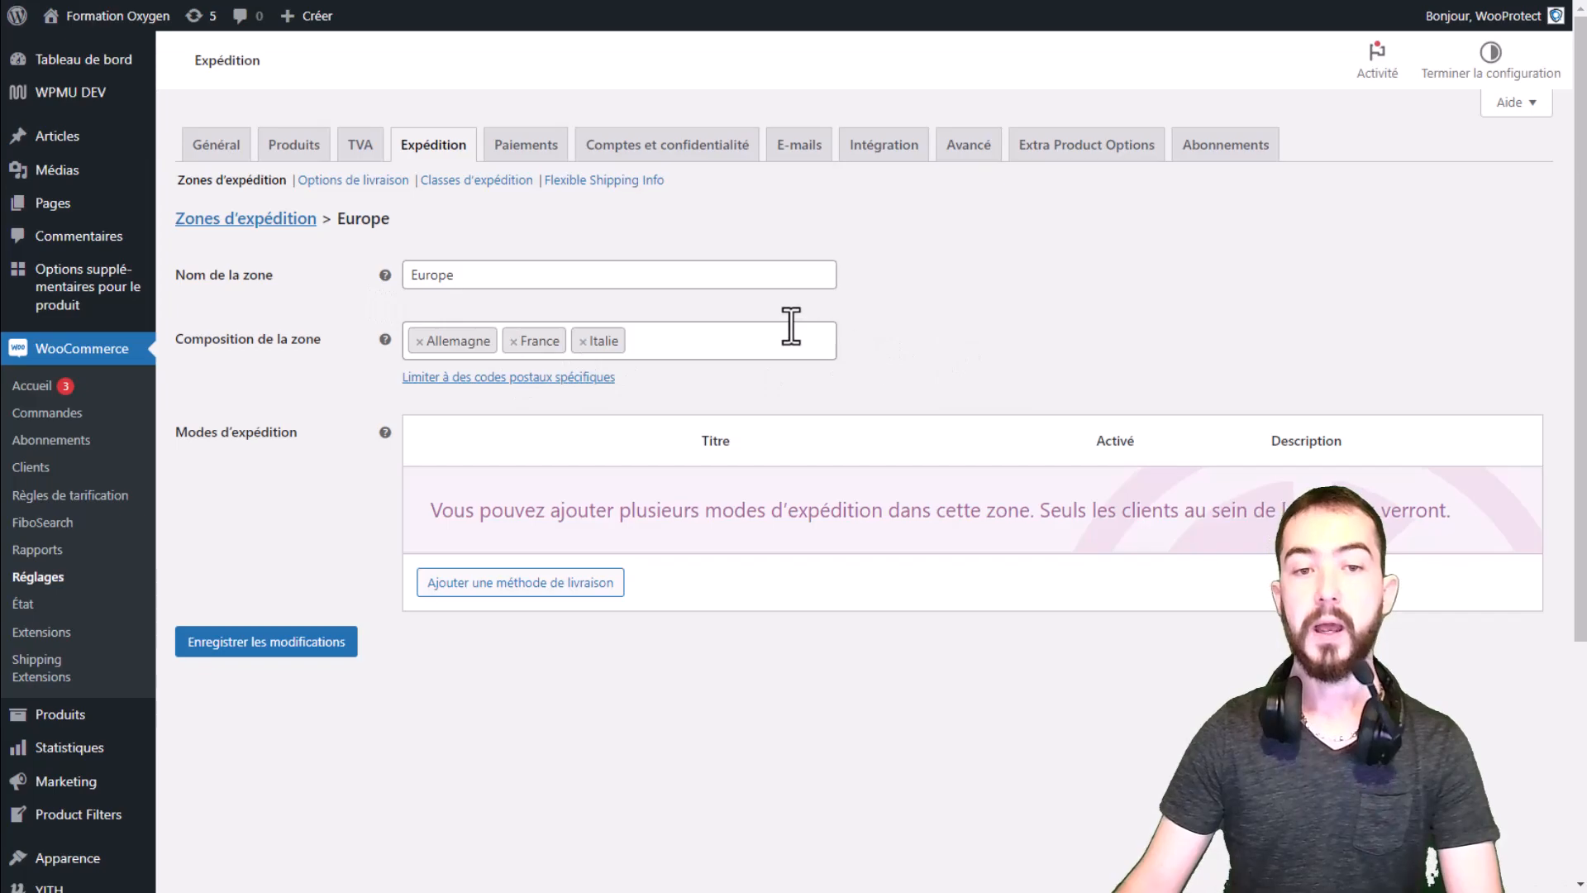
click(314, 643)
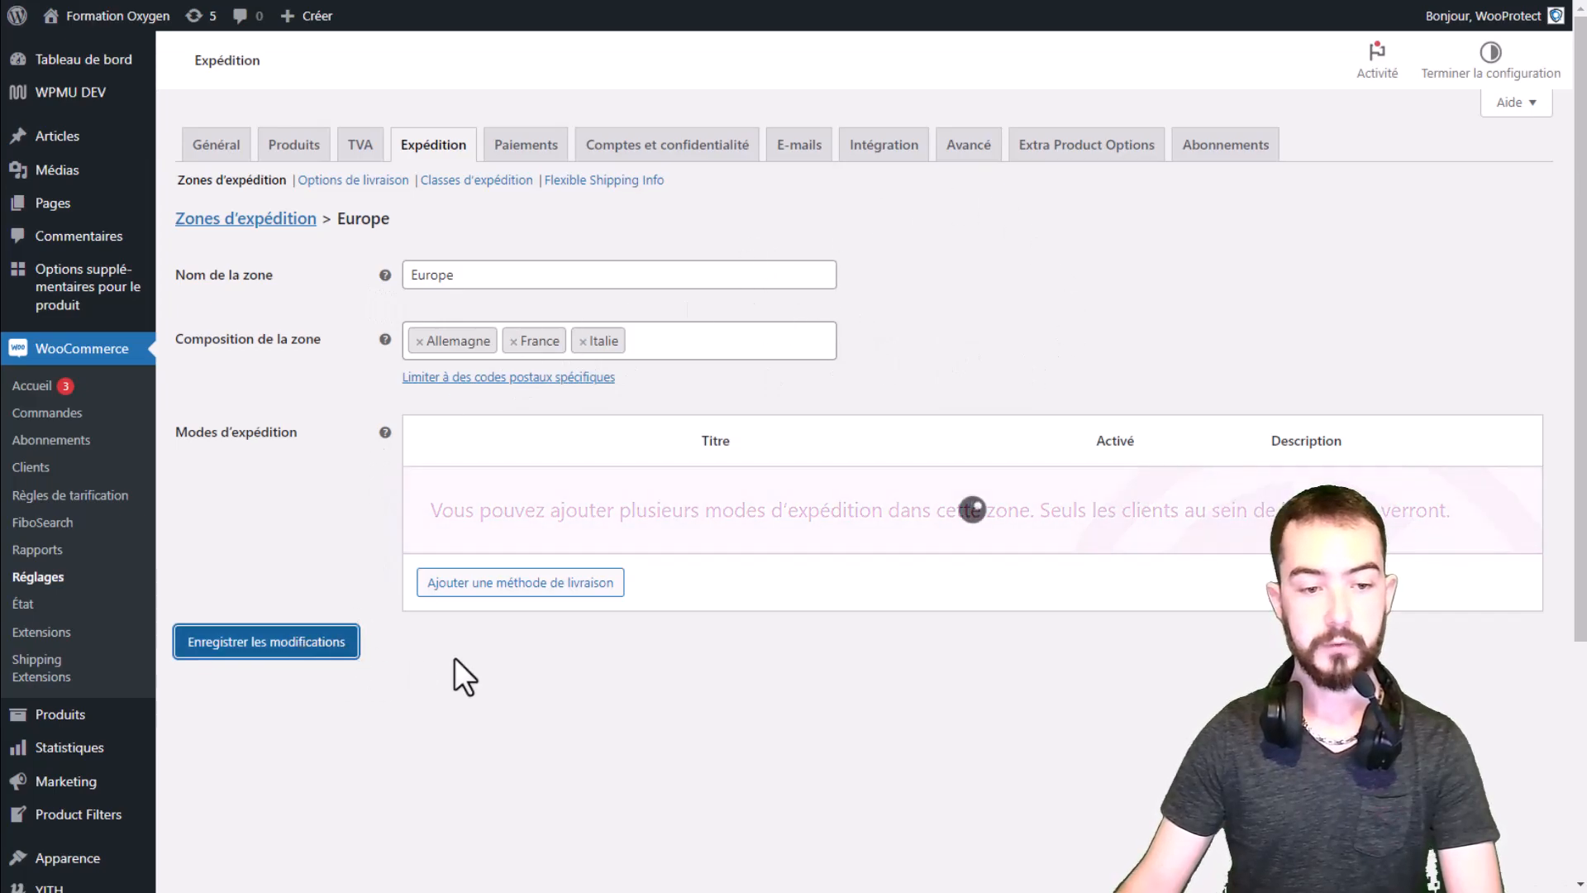
click(242, 220)
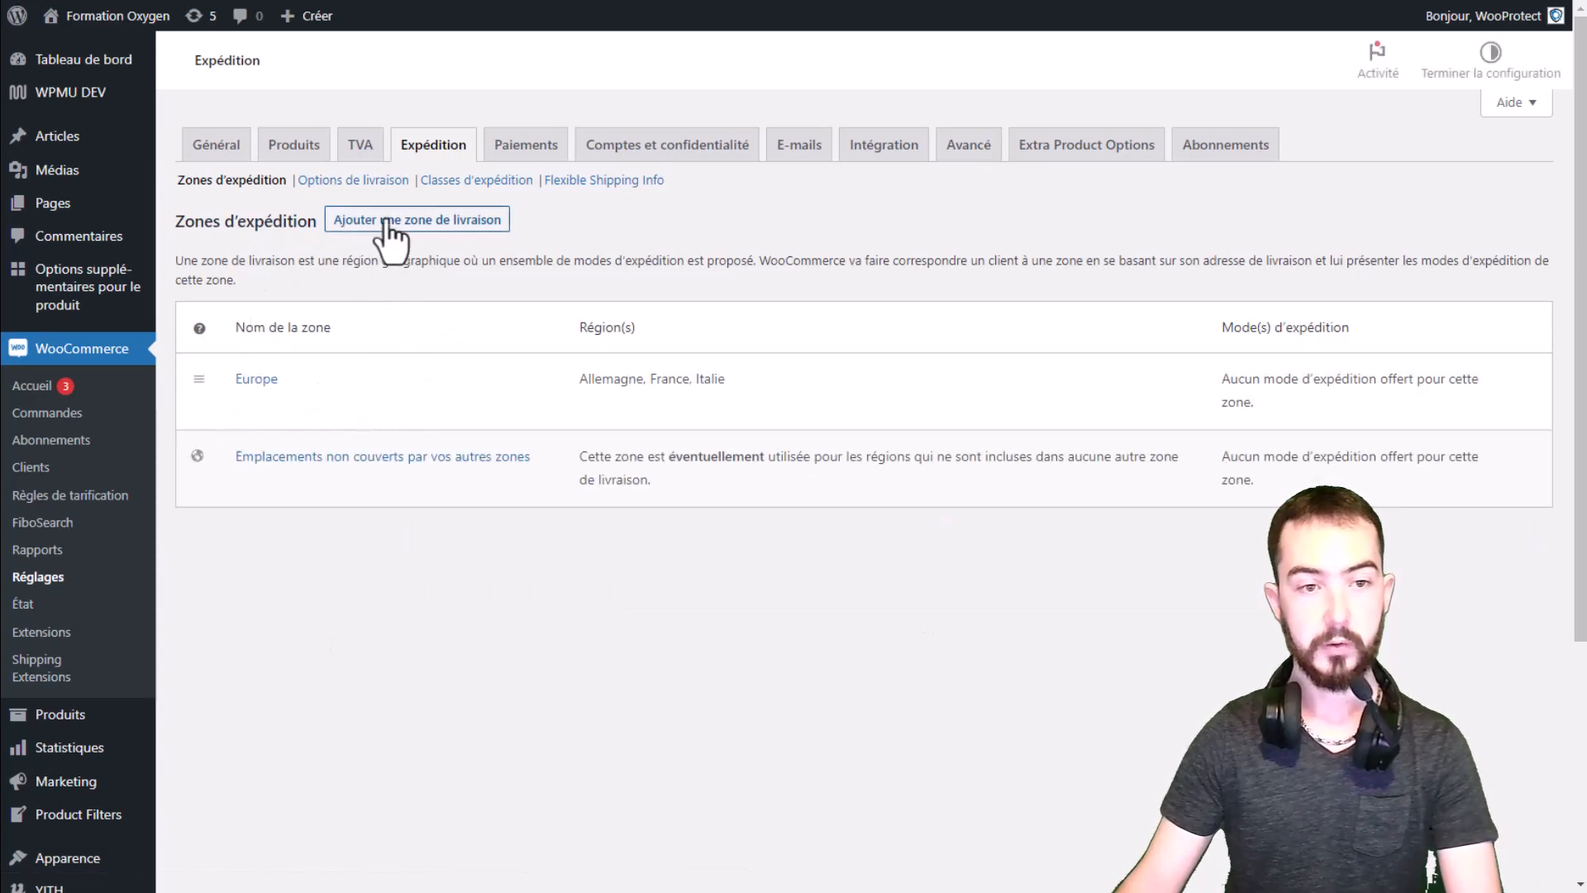
Add another shipping zone and name it France Sud.
click(400, 218)
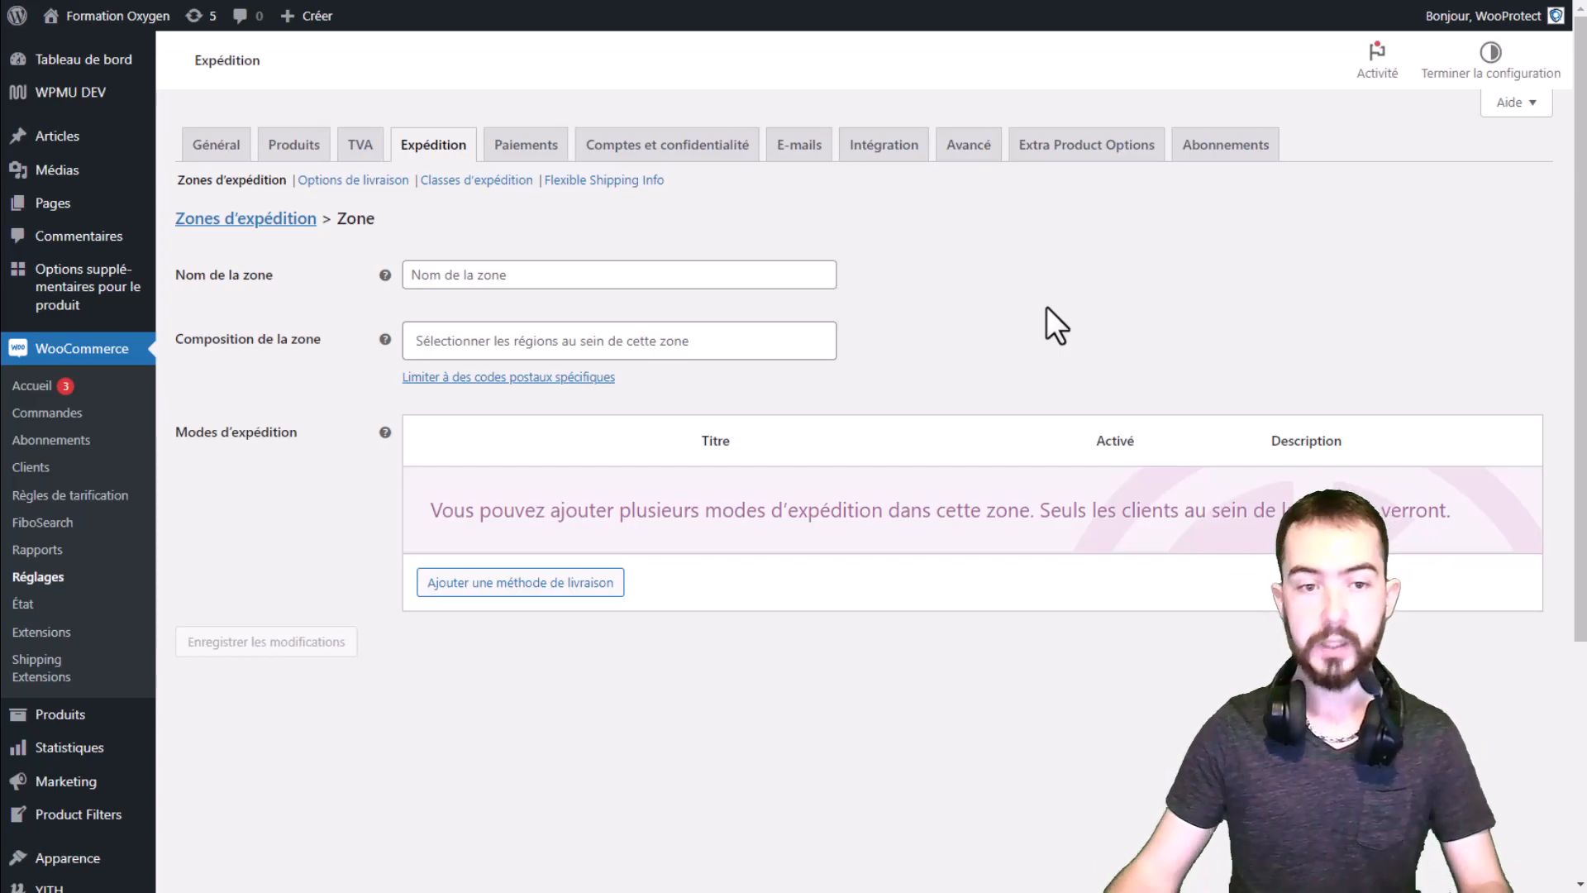
click(487, 274)
text(France)
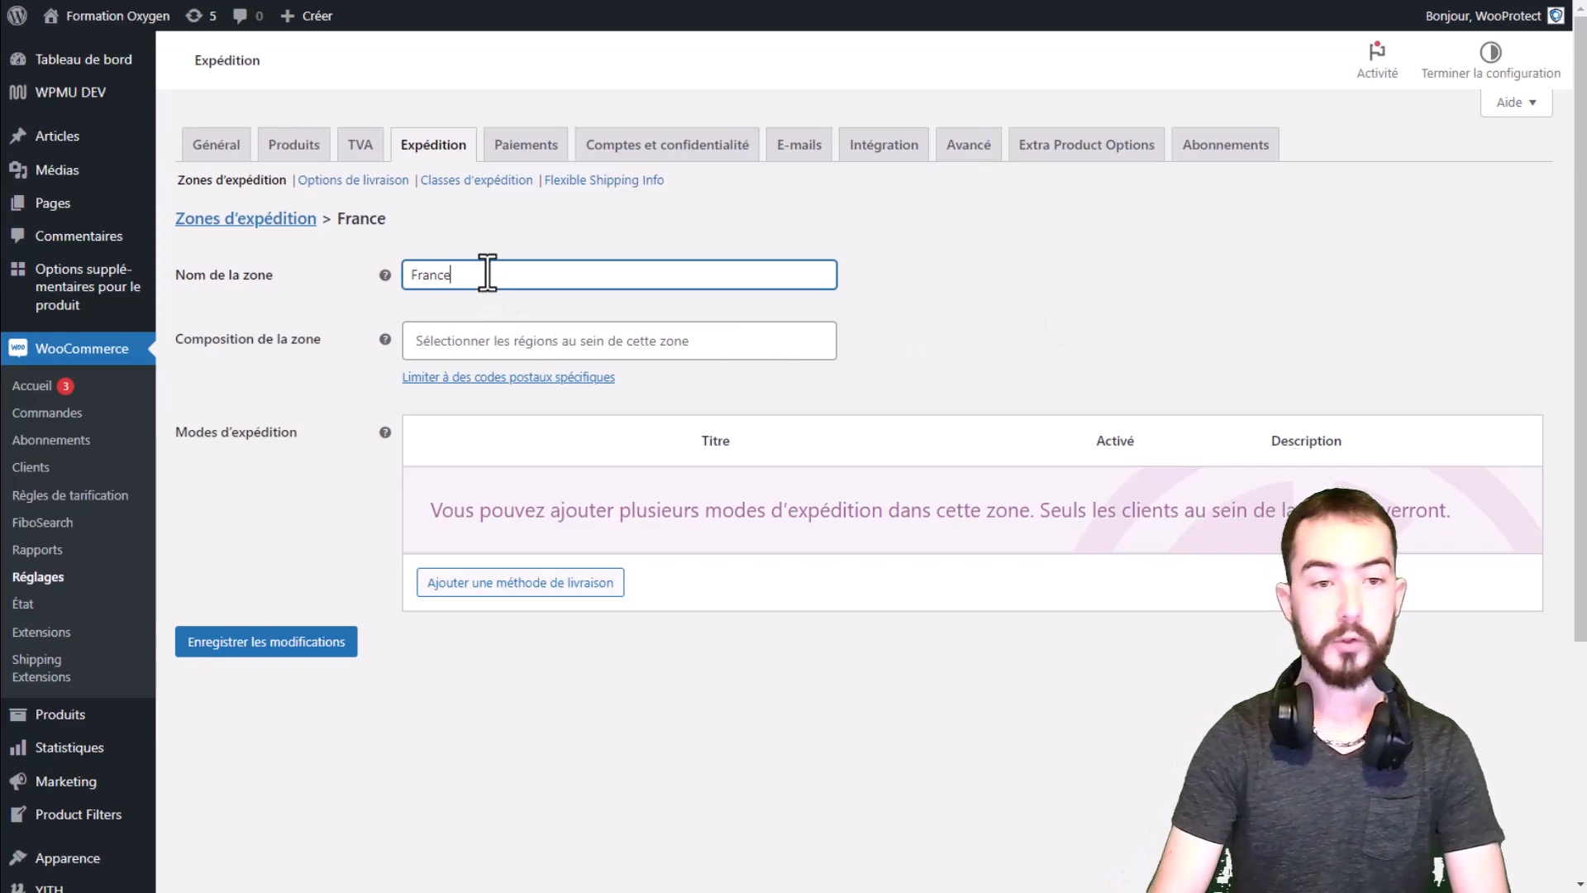
click(473, 343)
click(542, 280)
text(Sud)
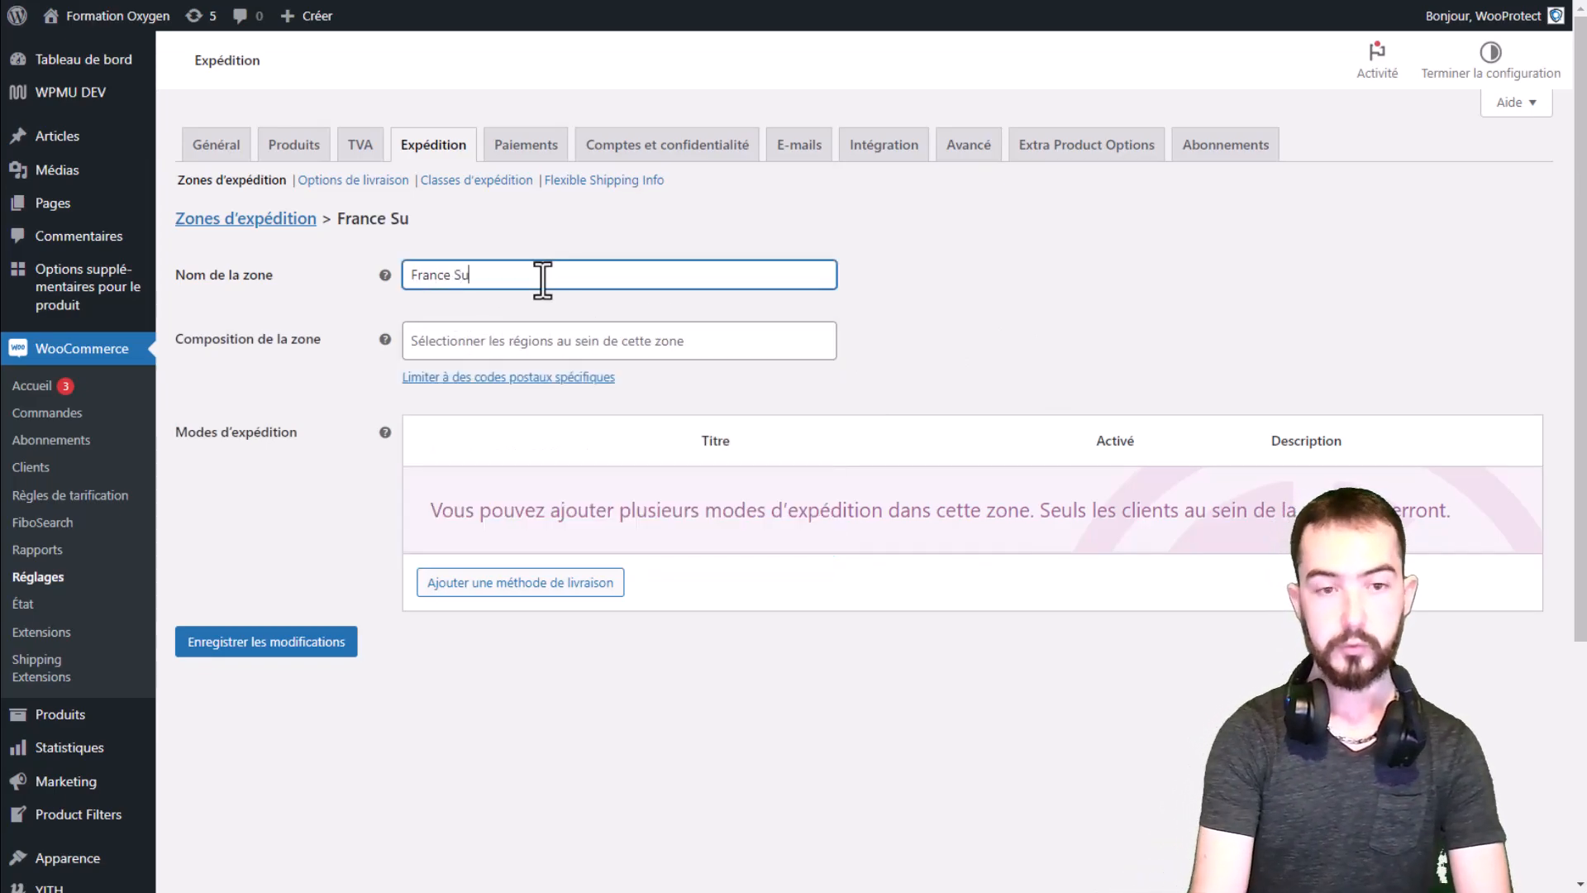
Add France as the region of the France Sud shipping zone.
click(666, 339)
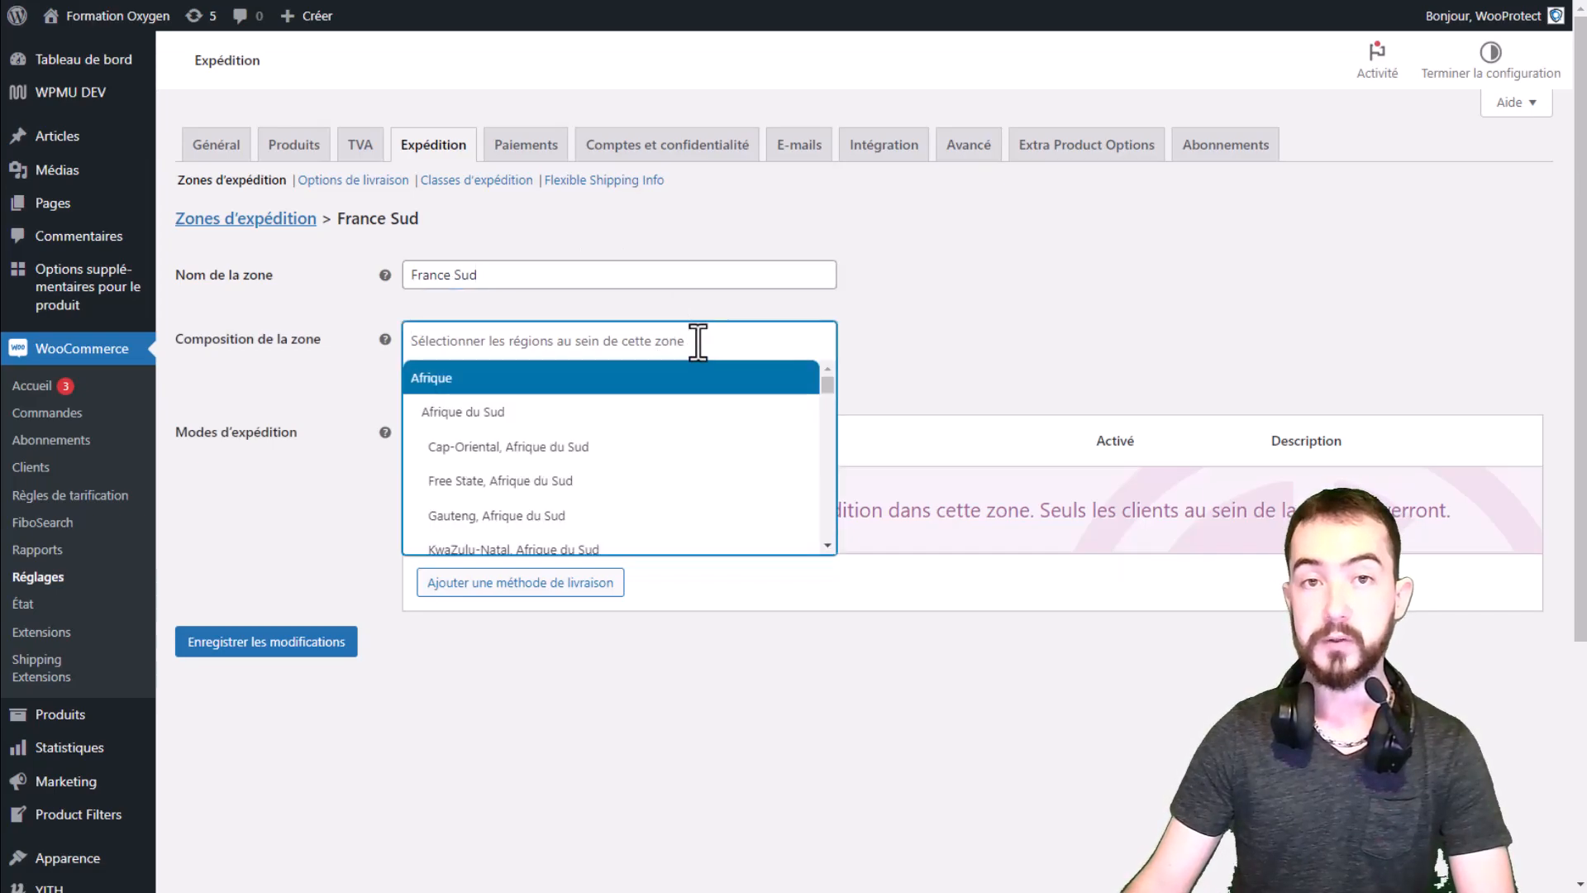
click(700, 341)
text(Fran)
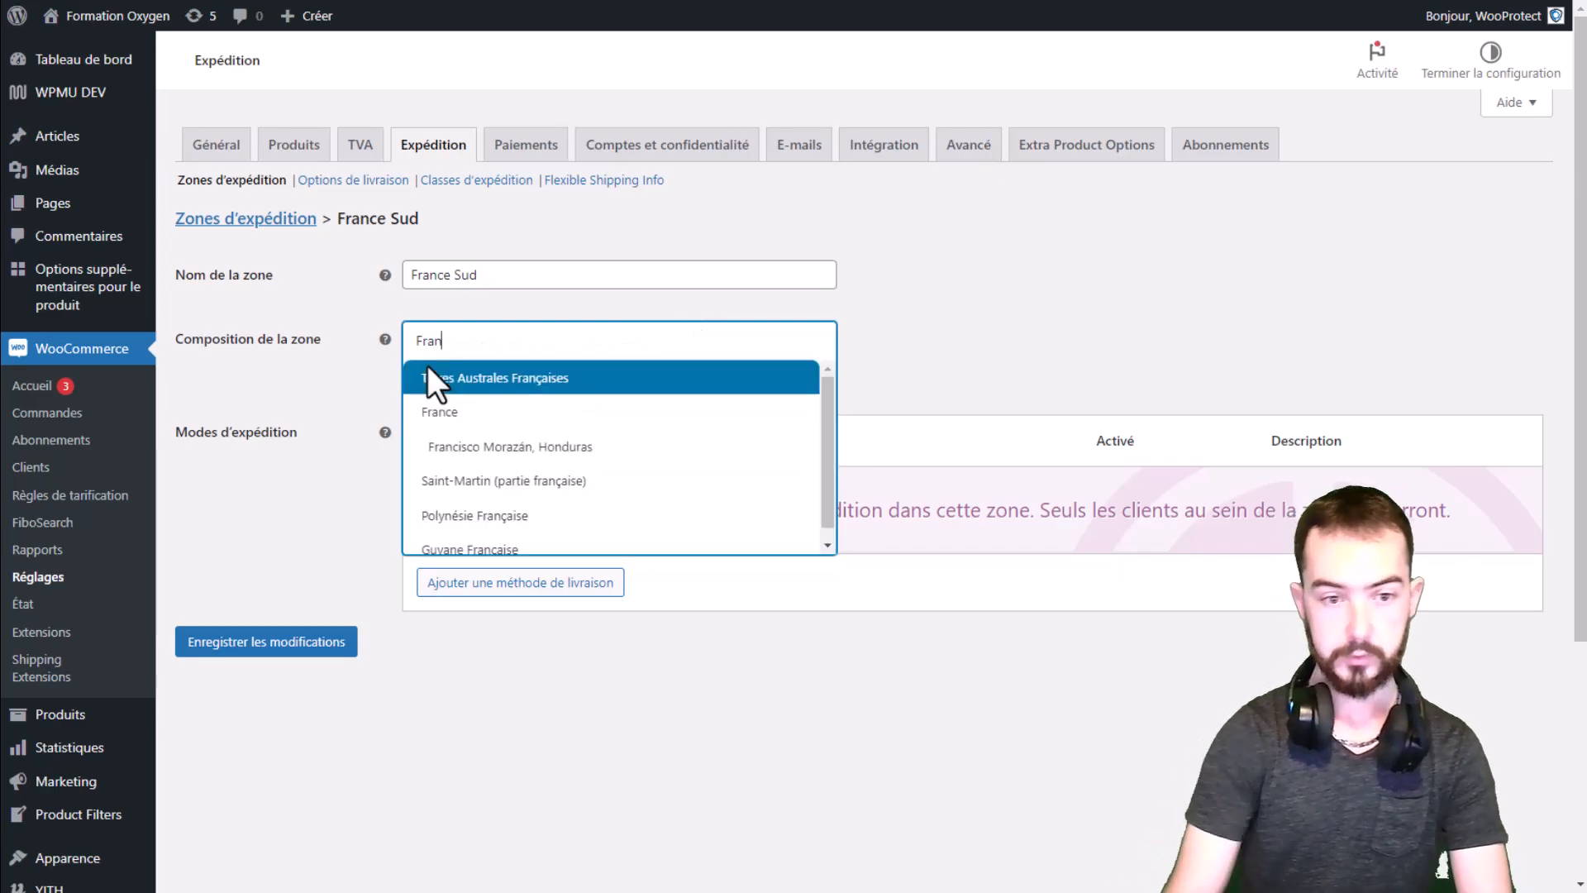
click(443, 412)
Limit the France Sud zone to specific postal codes using the wildcard entry 30*.
click(533, 385)
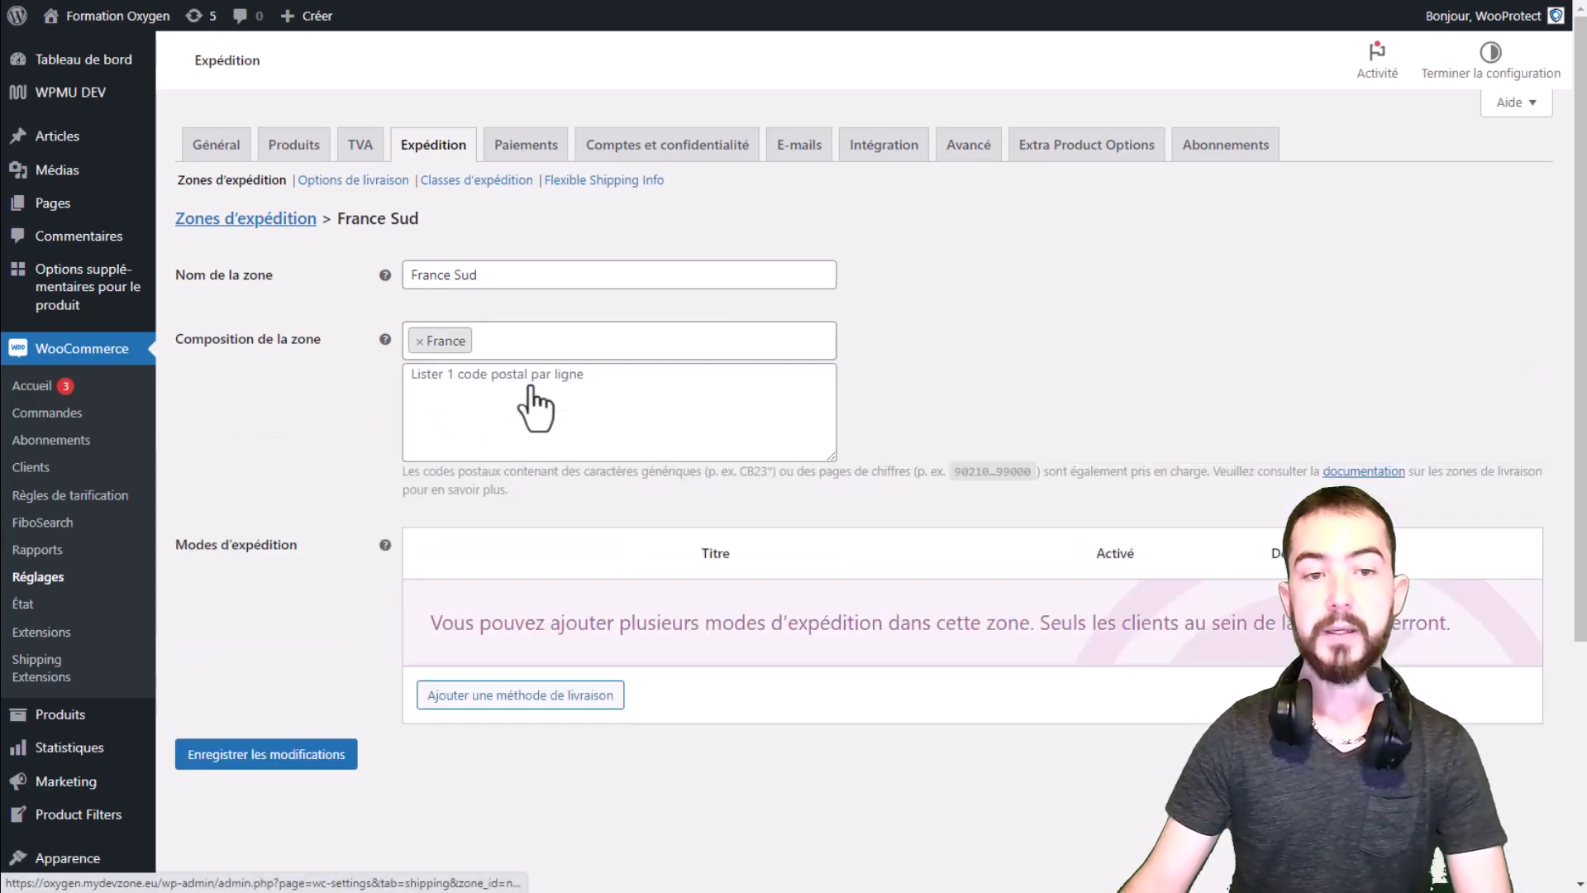
click(533, 386)
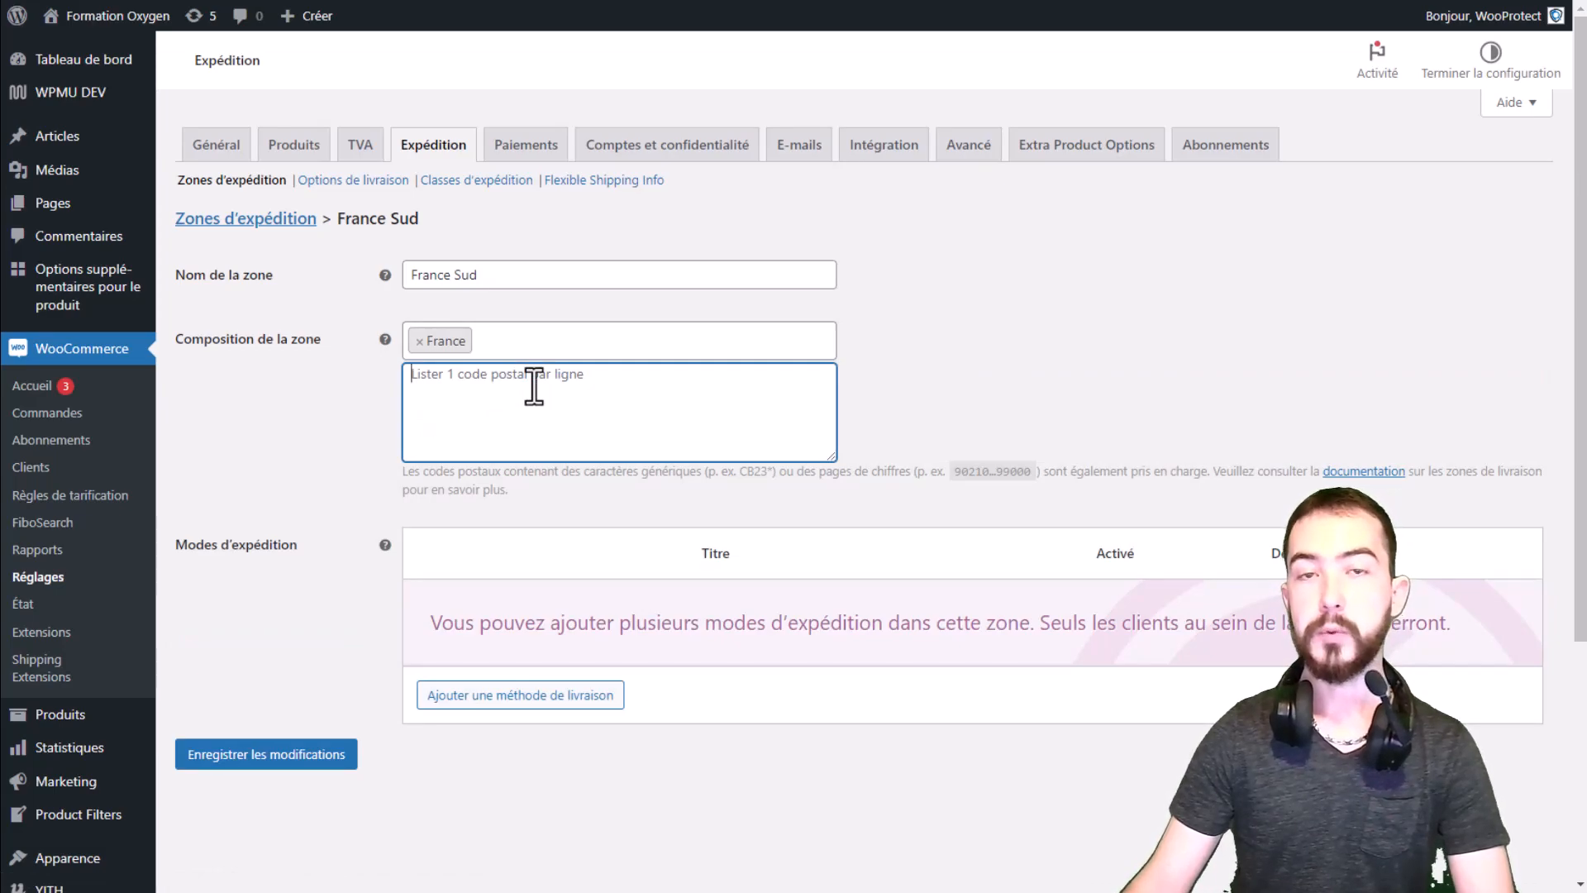
text(30900)
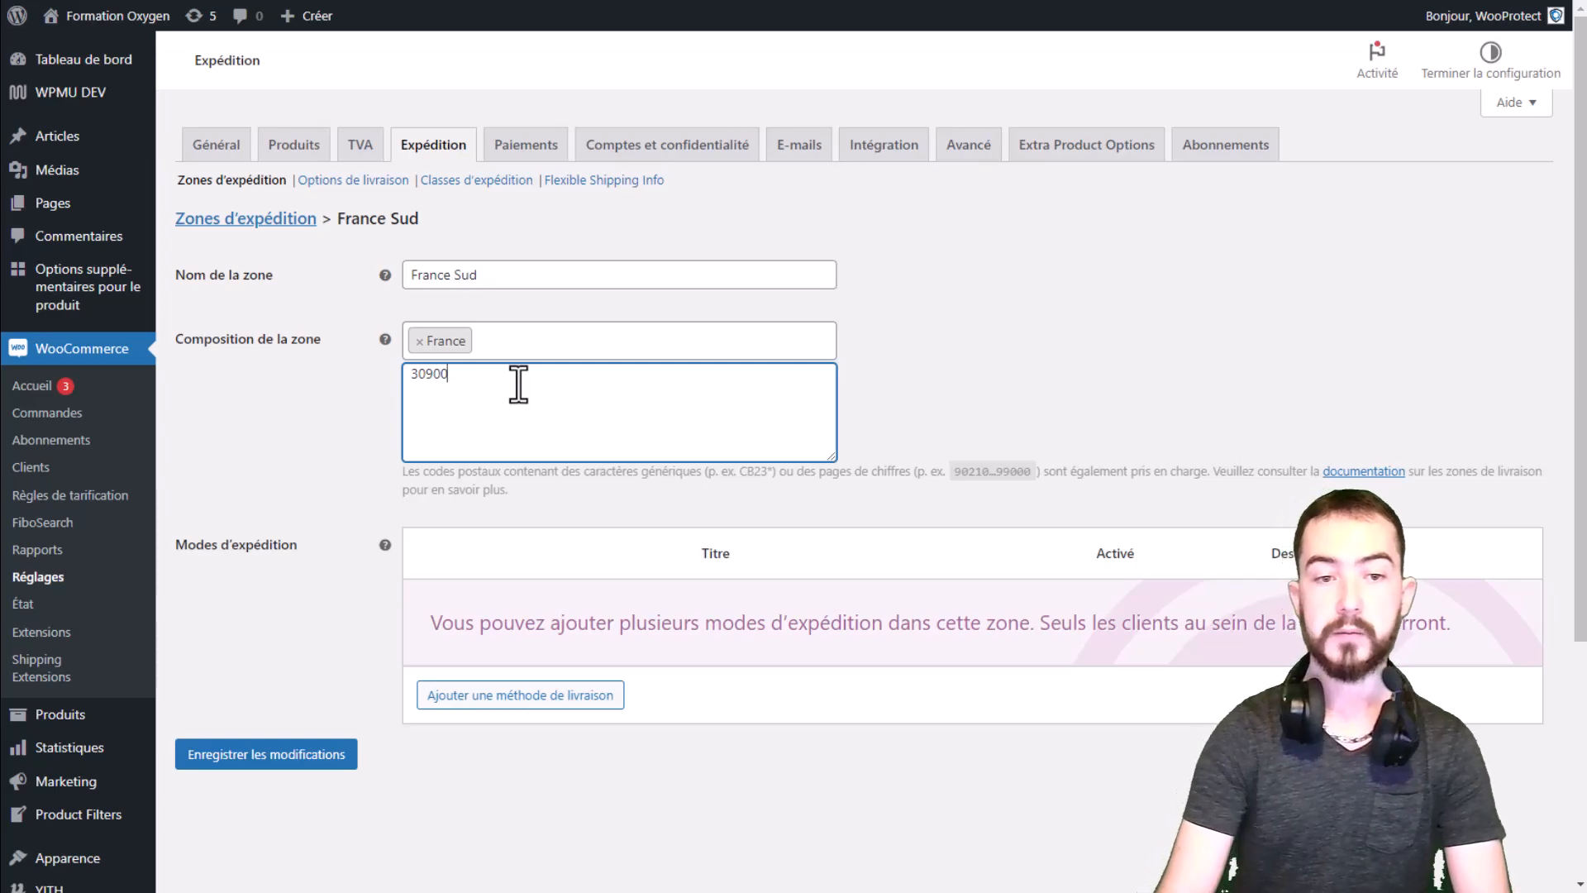
key(BackSpace)
key(BackSpace)
key(BackSpace)
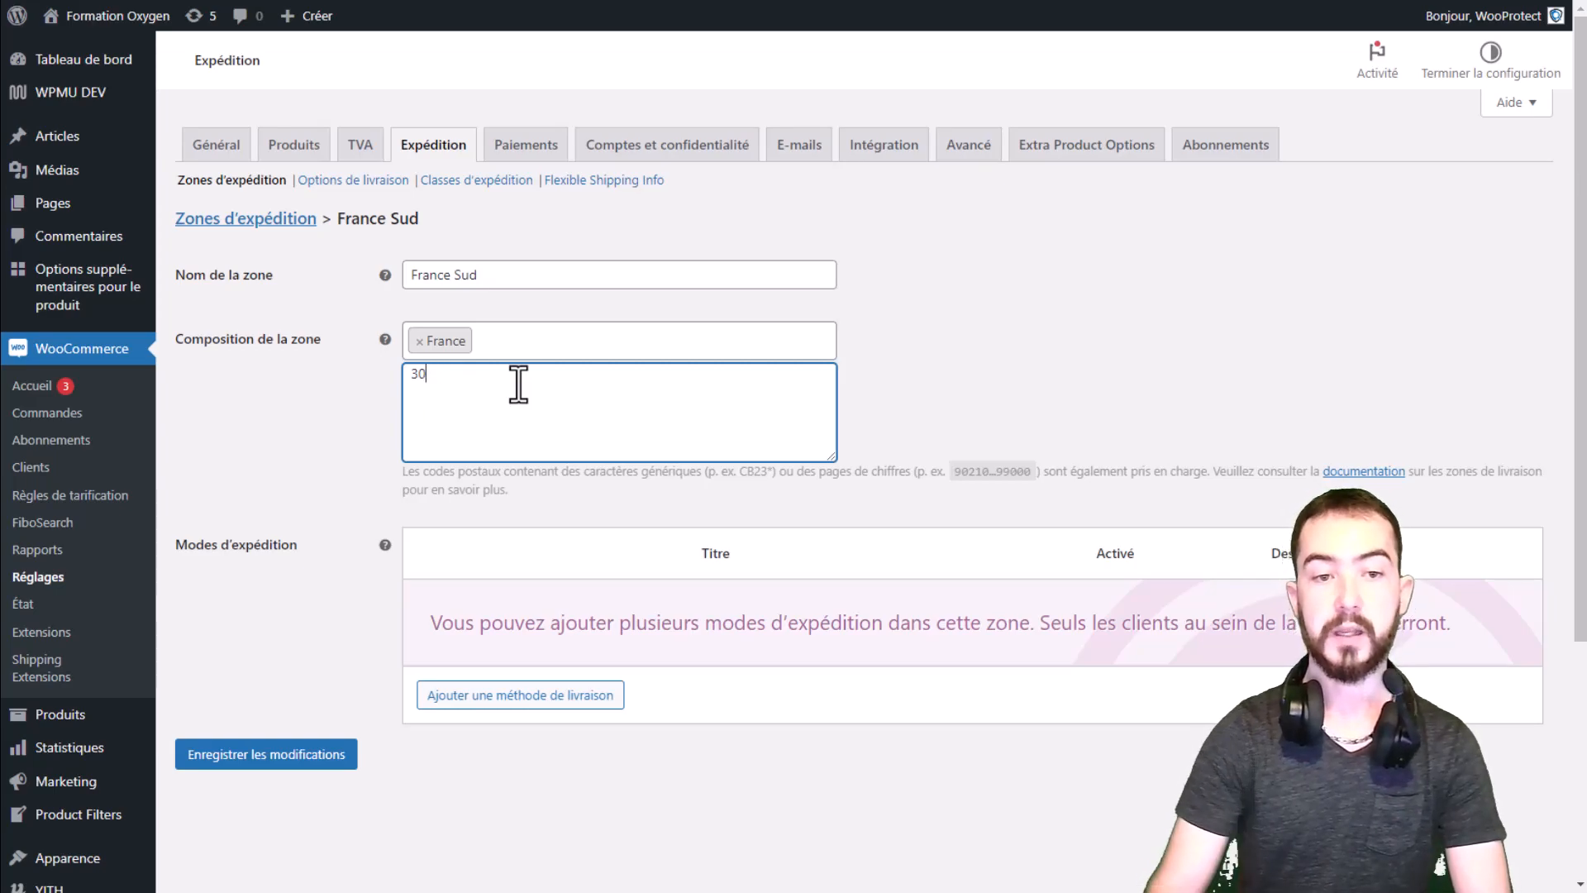
text(*)
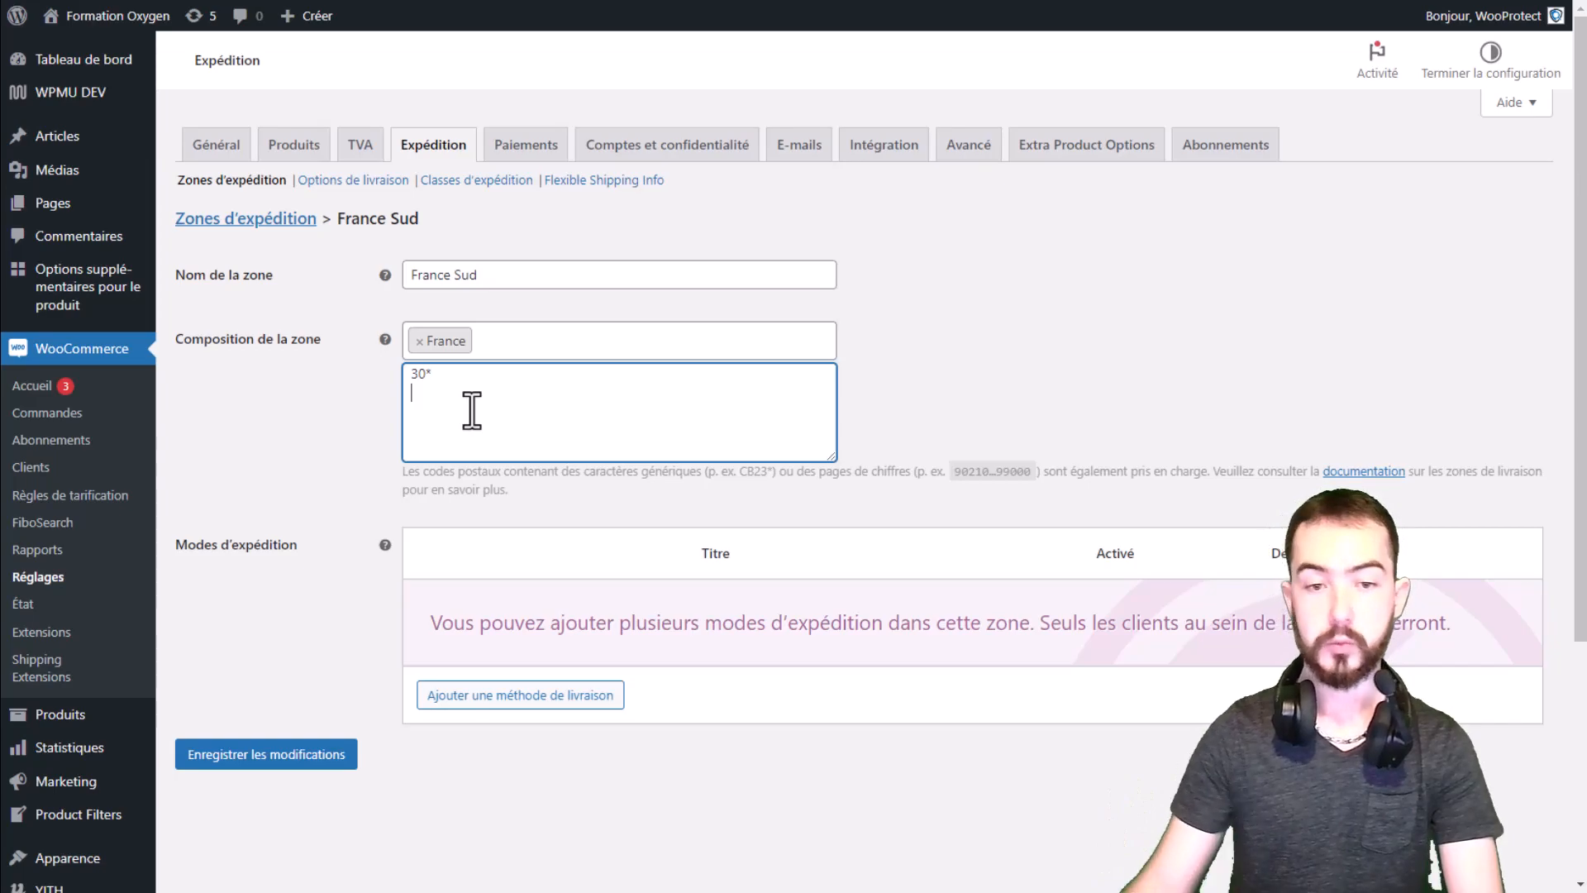
Examine the wildcard and number-range examples in the help text for the zone's postal codes.
drag(707, 471, 806, 471)
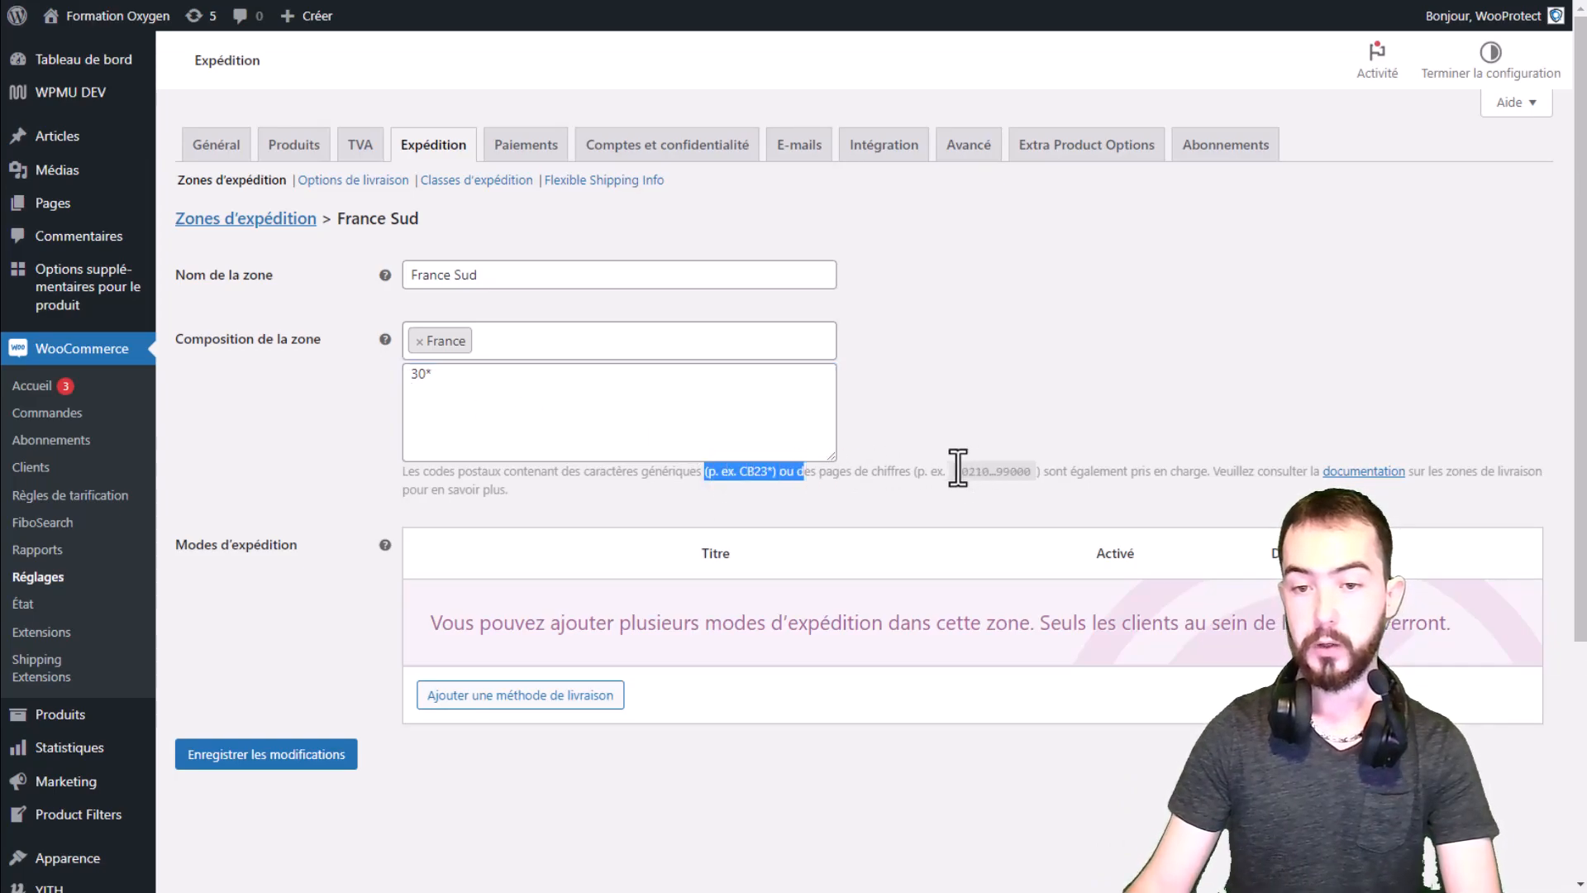
click(461, 389)
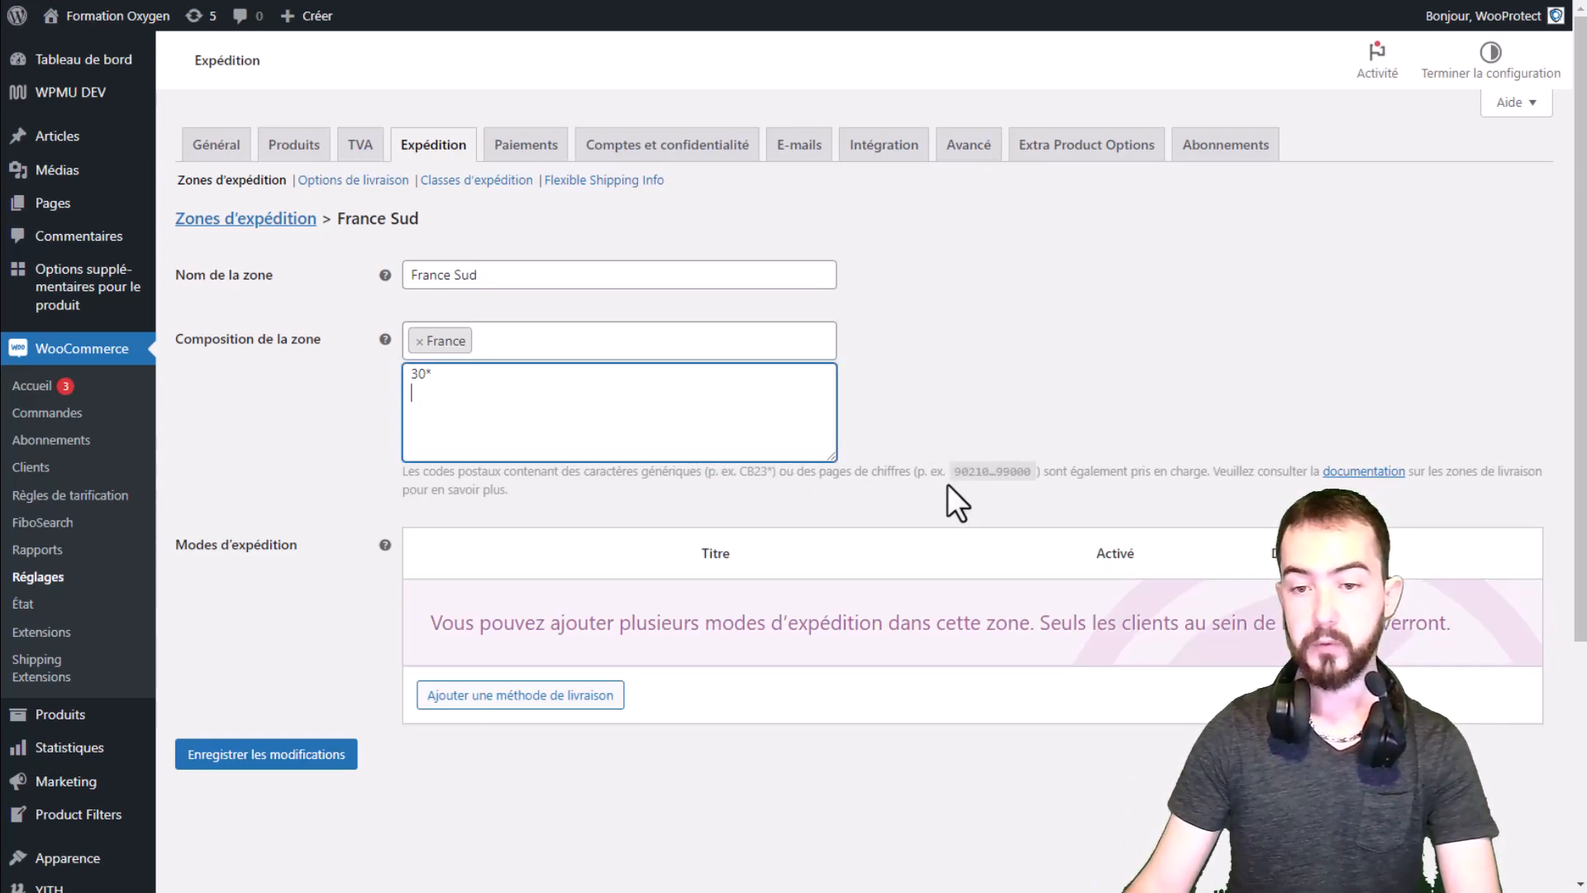
drag(952, 473, 979, 479)
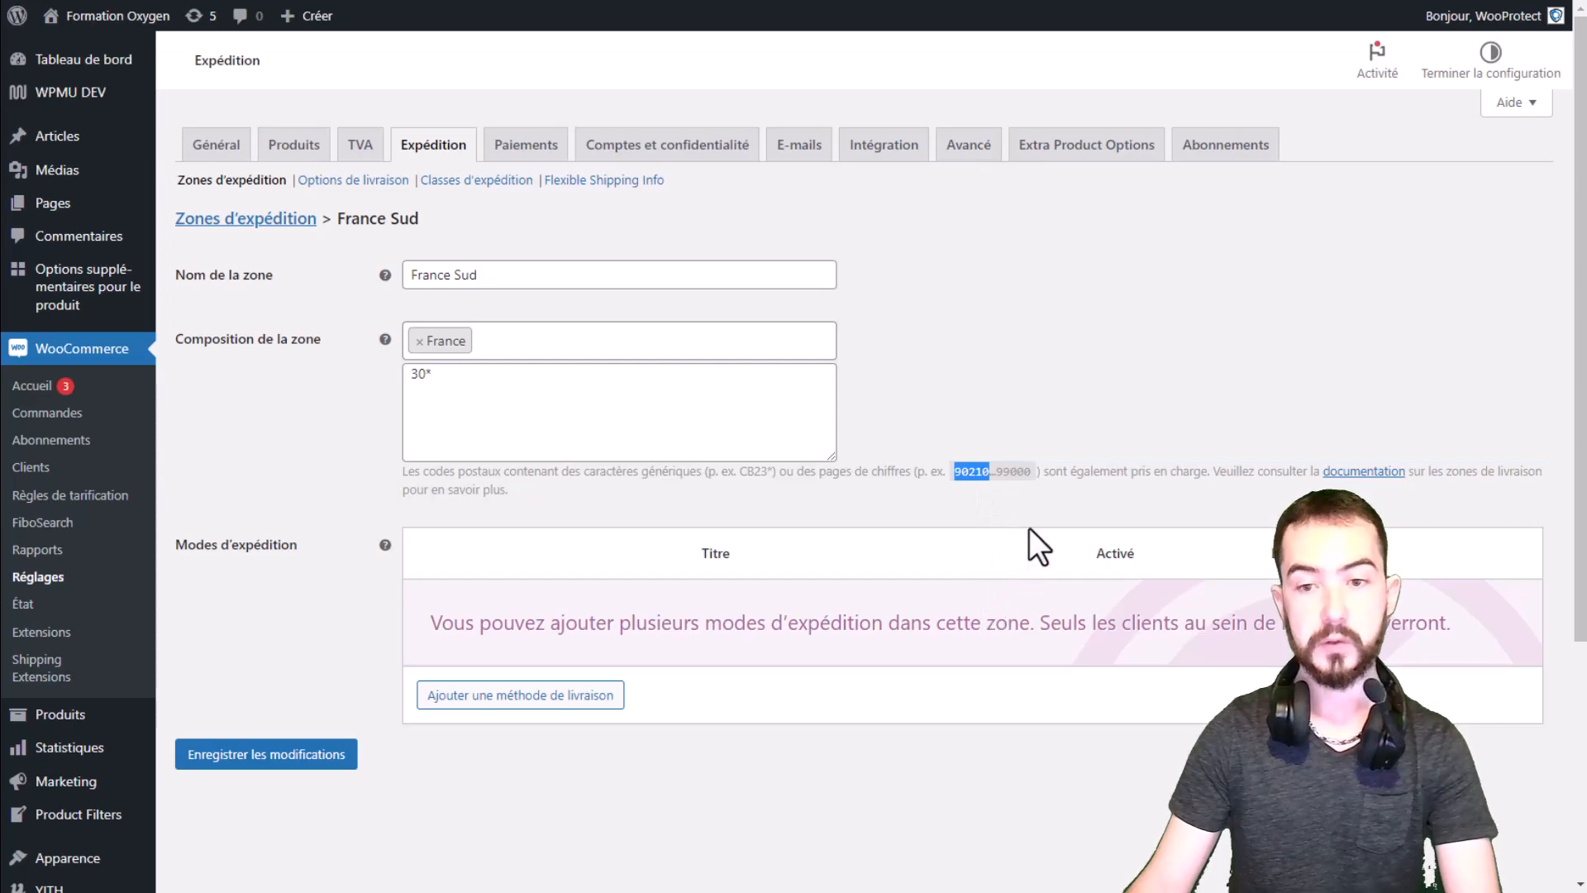
drag(998, 476, 1032, 479)
click(1031, 481)
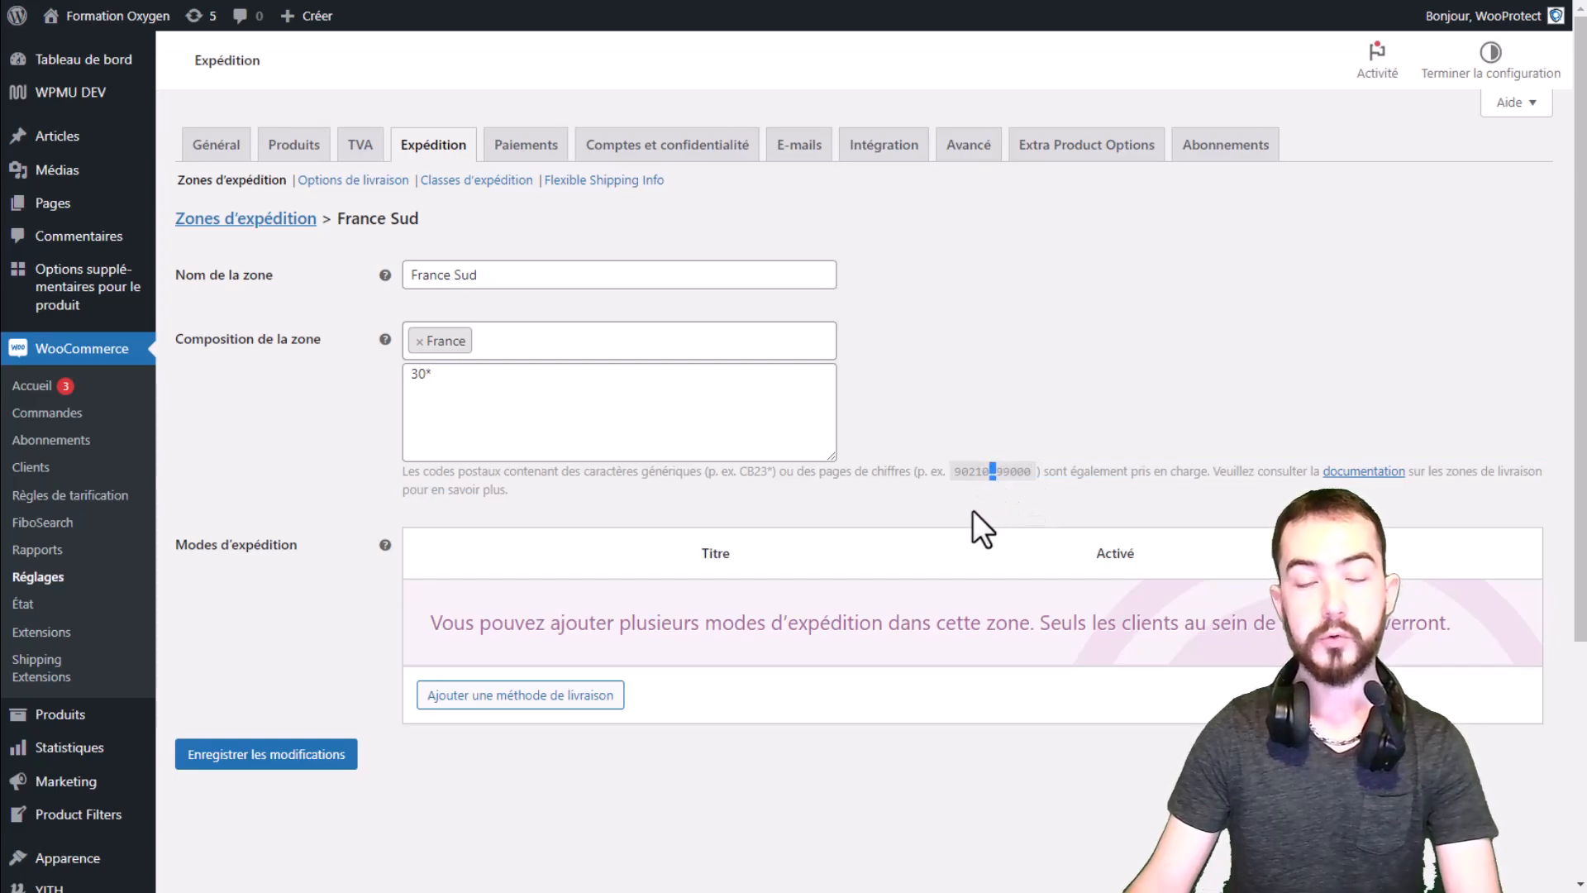
click(574, 420)
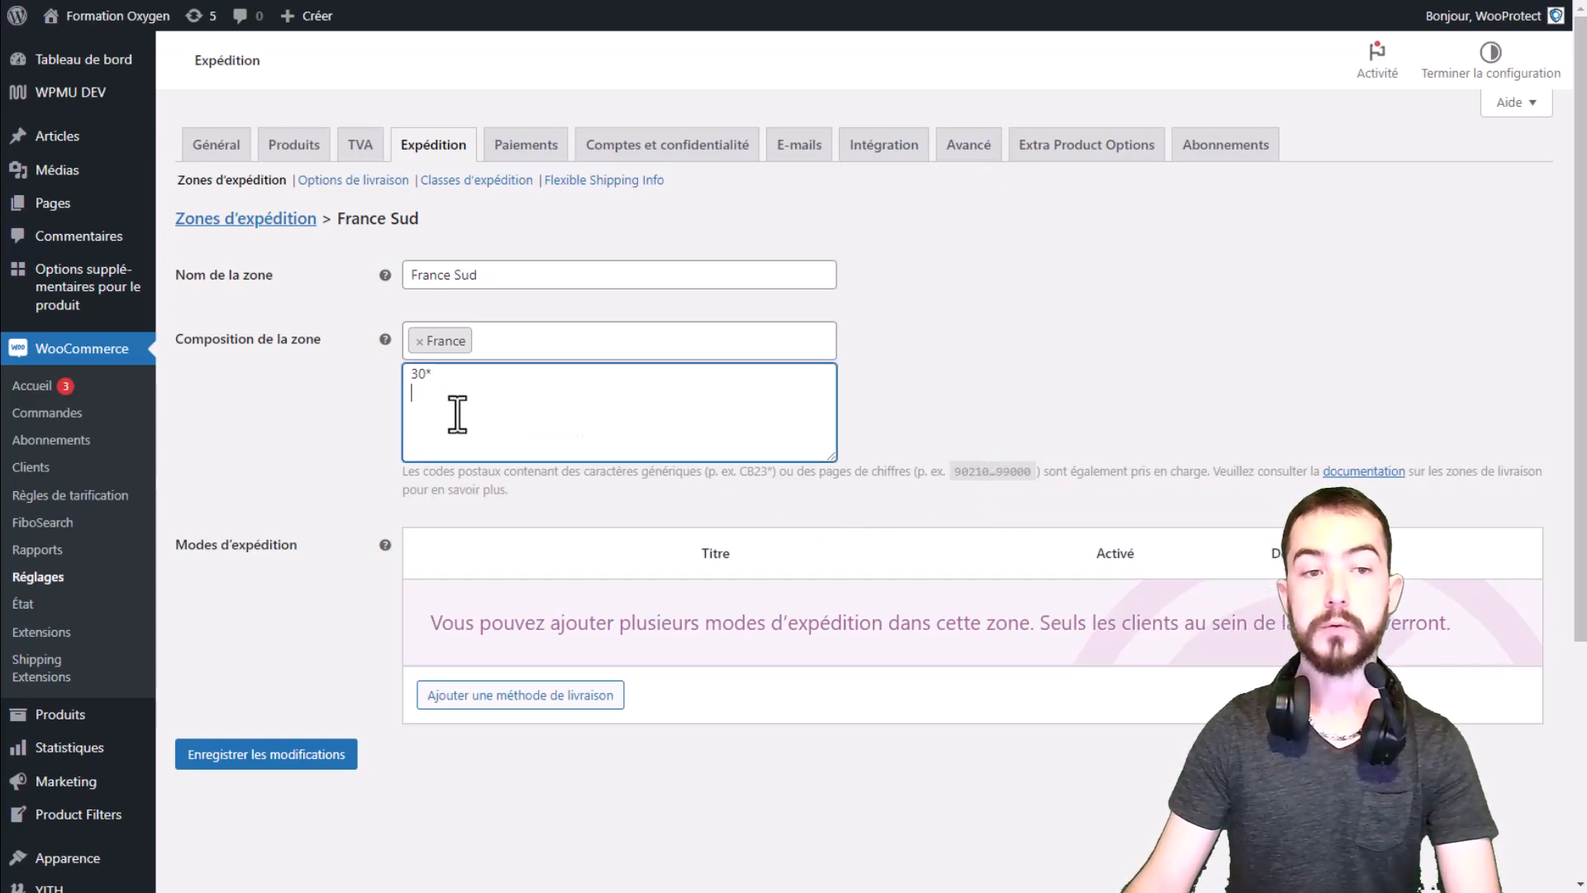
key(Return)
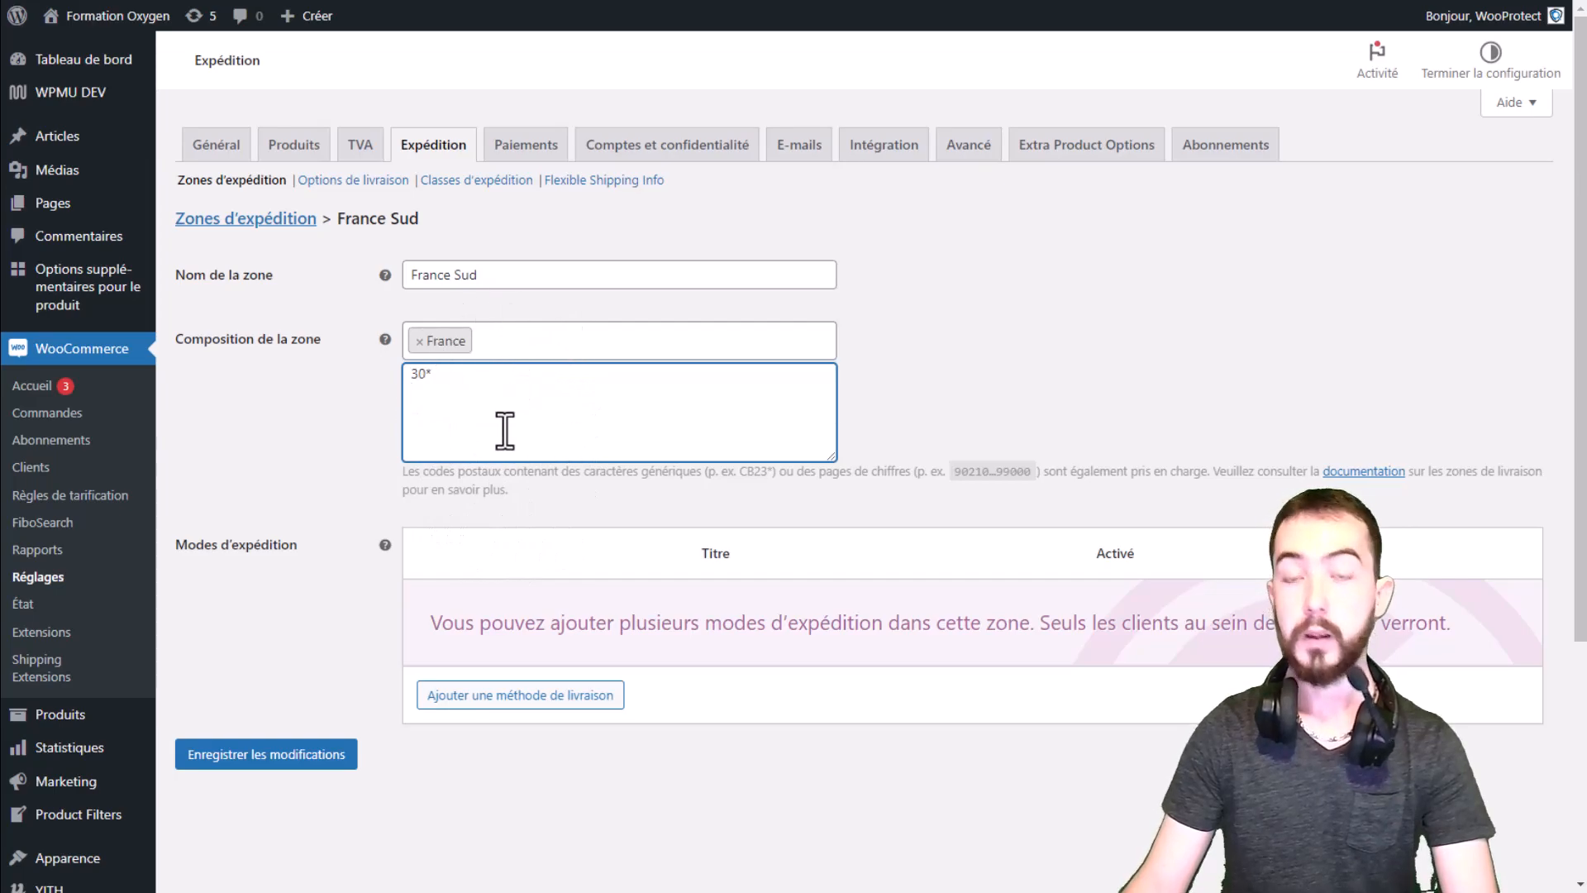
Abandon the France Sud zone without saving it and open the Europe shipping zone for editing.
click(419, 342)
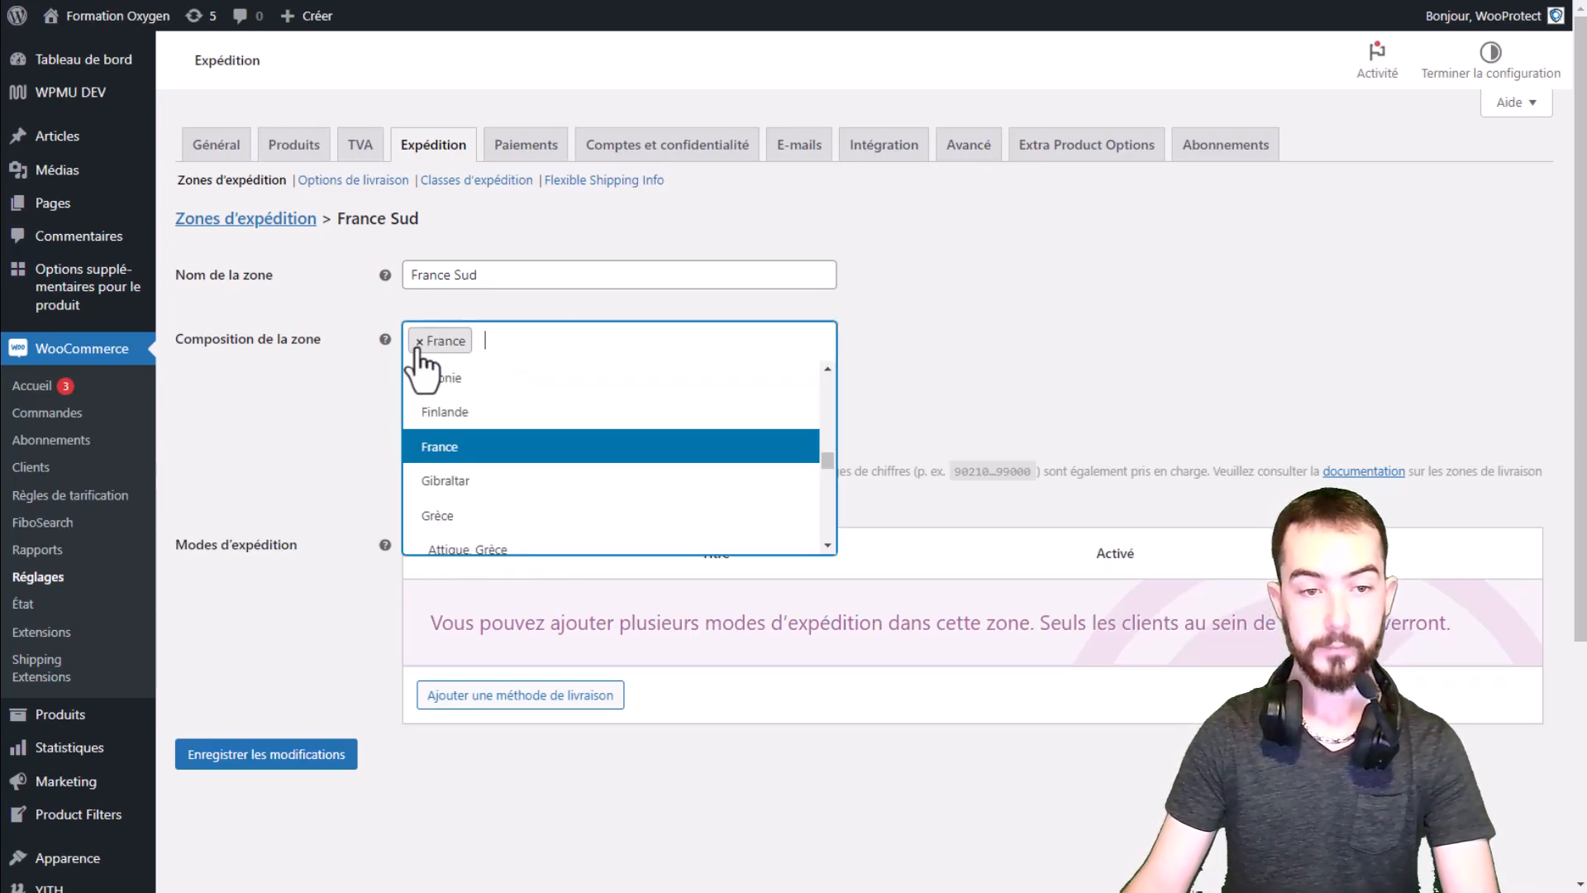
click(253, 226)
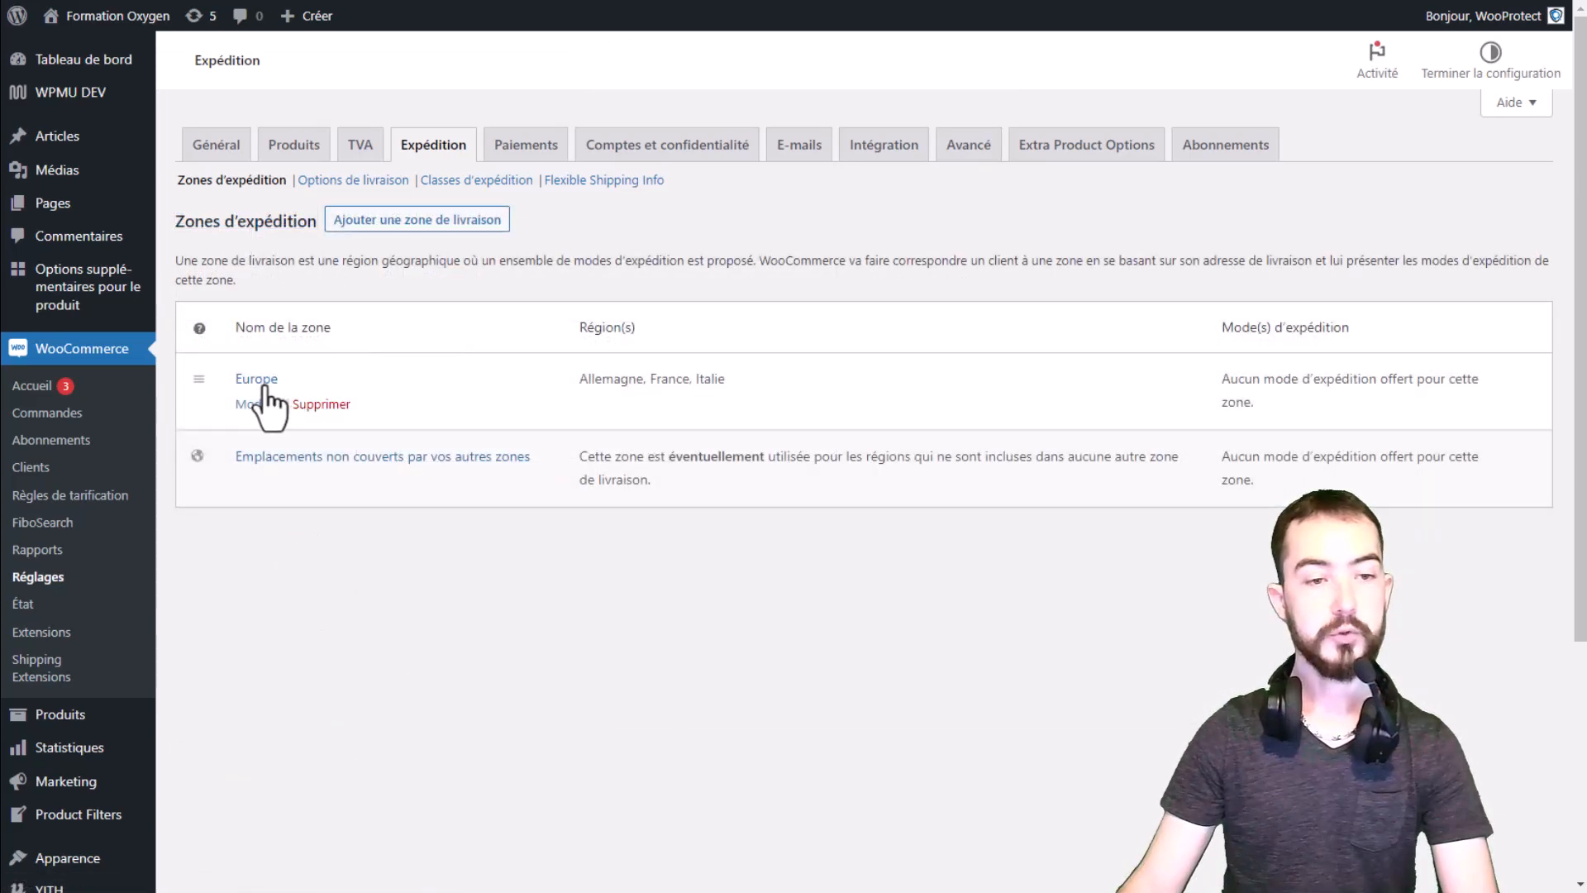
click(261, 380)
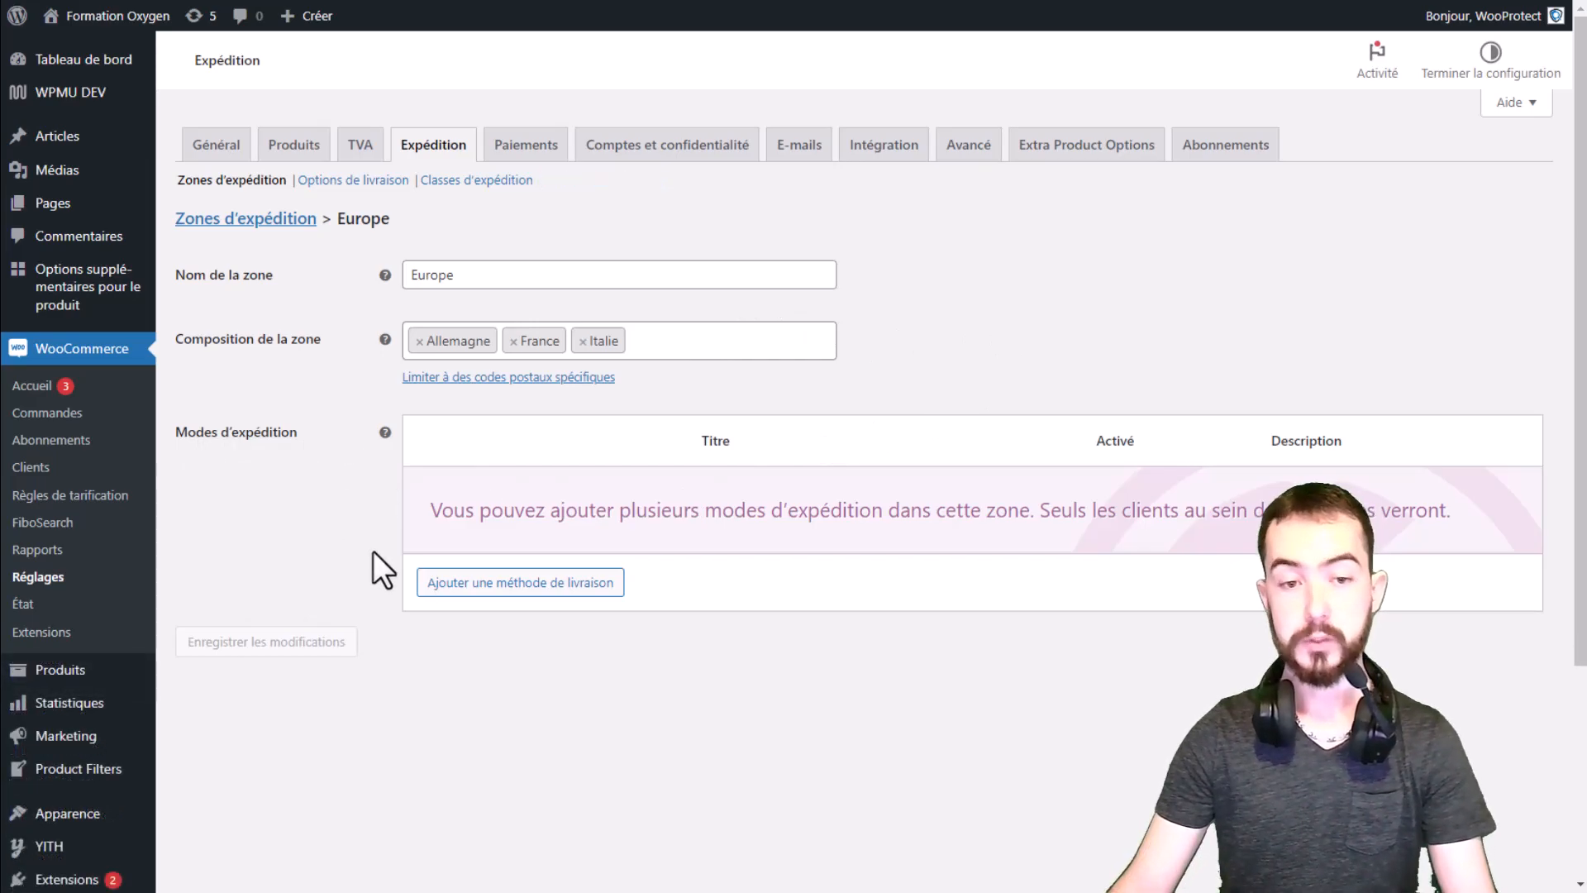
Add the Forfait shipping method to the Europe zone.
click(486, 584)
click(558, 453)
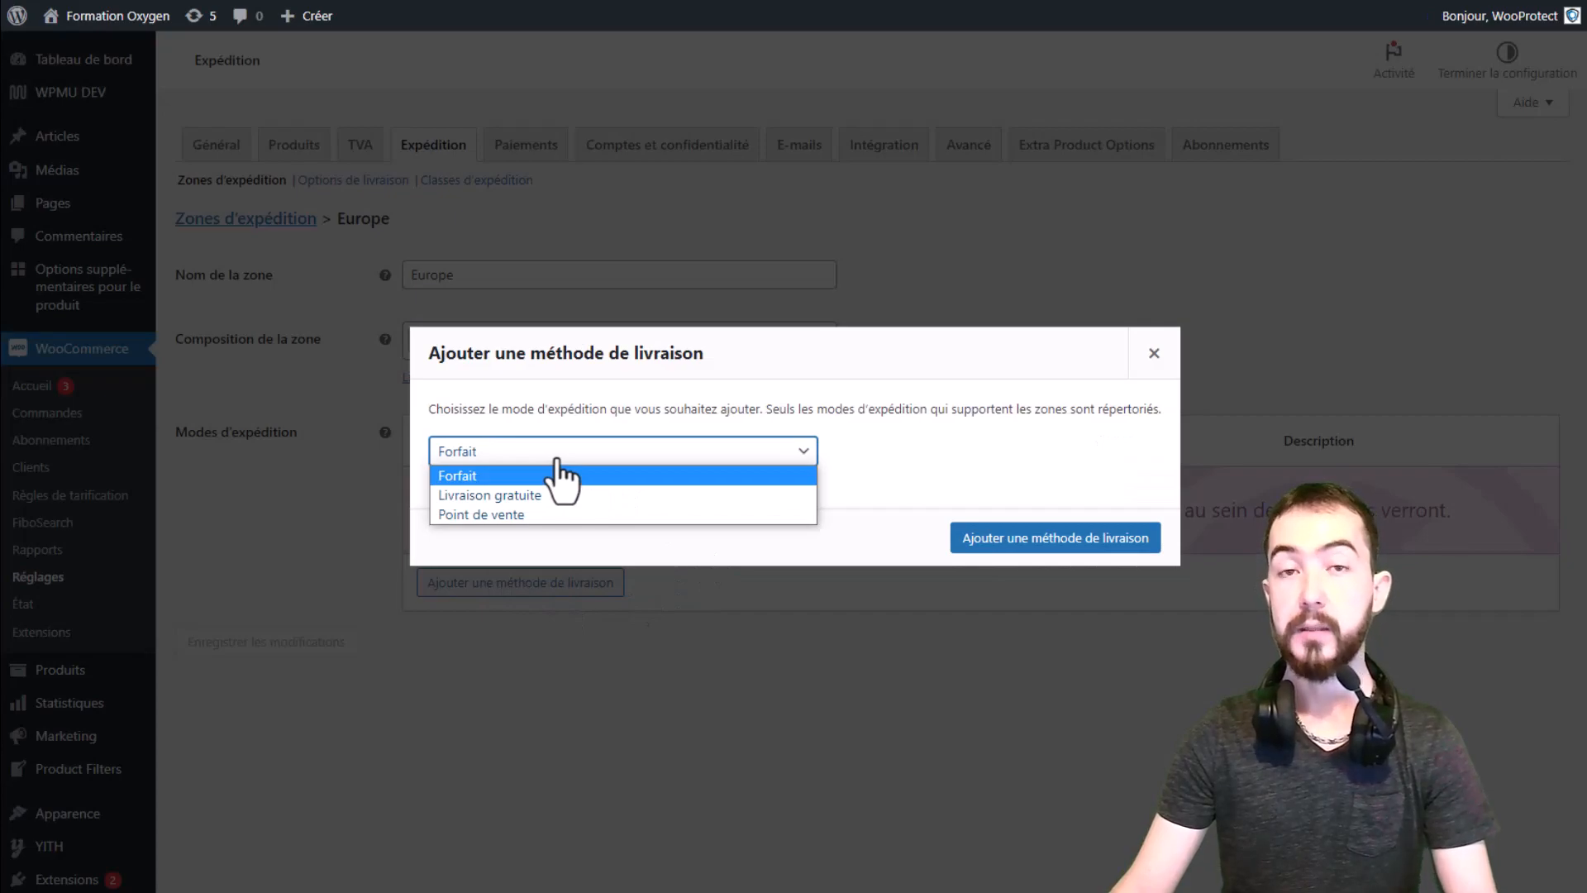
click(474, 473)
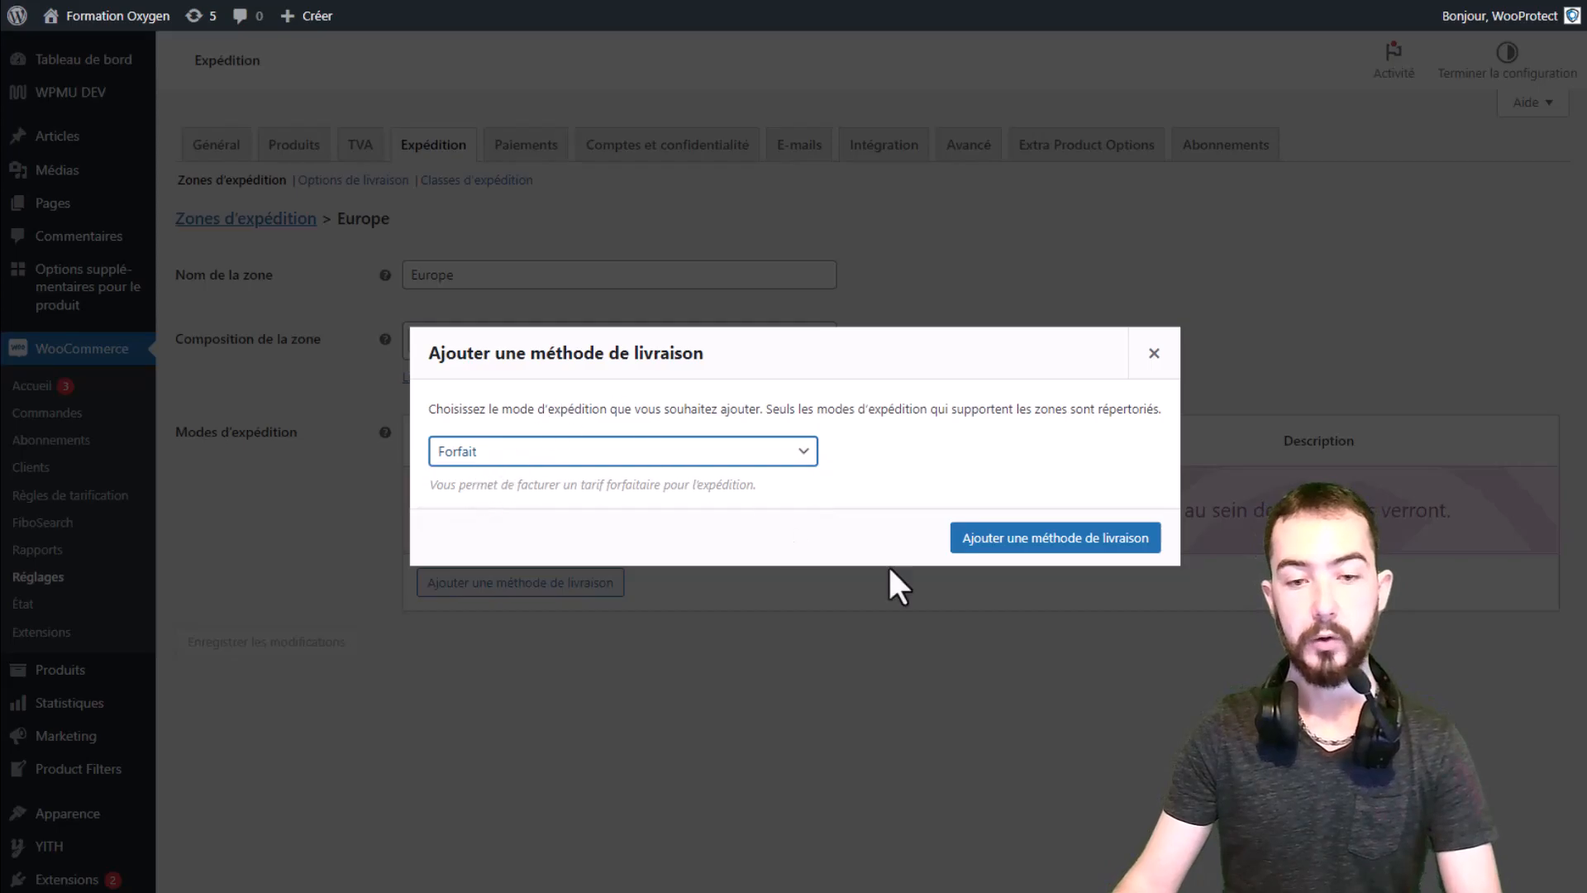
click(1060, 542)
Add the Livraison gratuite shipping method to the Europe zone.
click(503, 571)
click(504, 450)
click(507, 491)
click(1060, 539)
Add the Point de vente shipping method to the Europe zone.
click(603, 585)
click(529, 451)
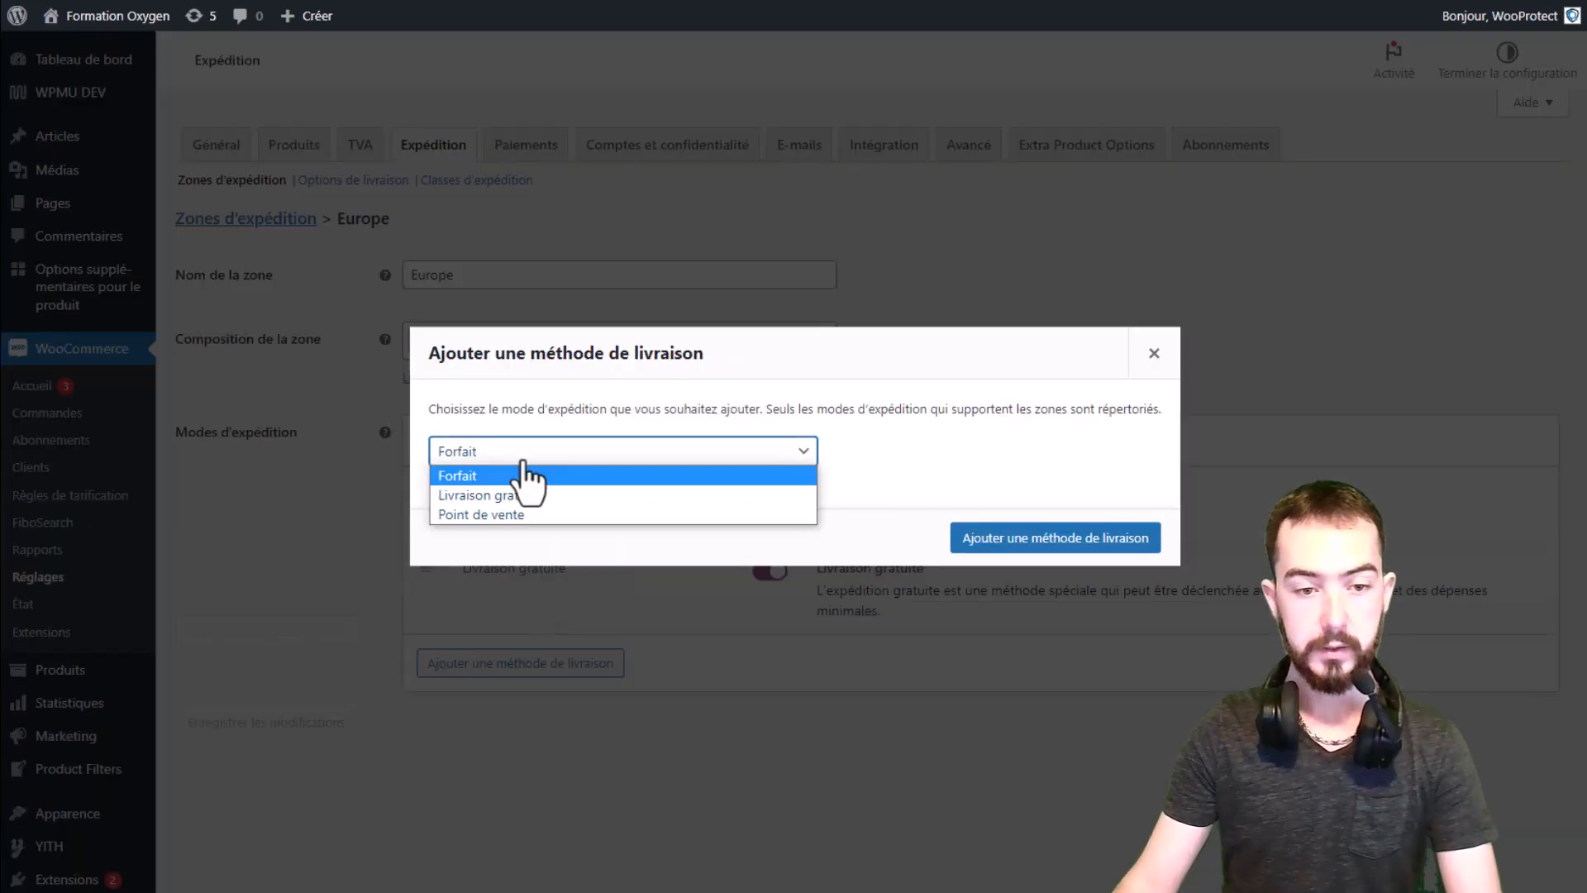
click(529, 490)
click(1065, 542)
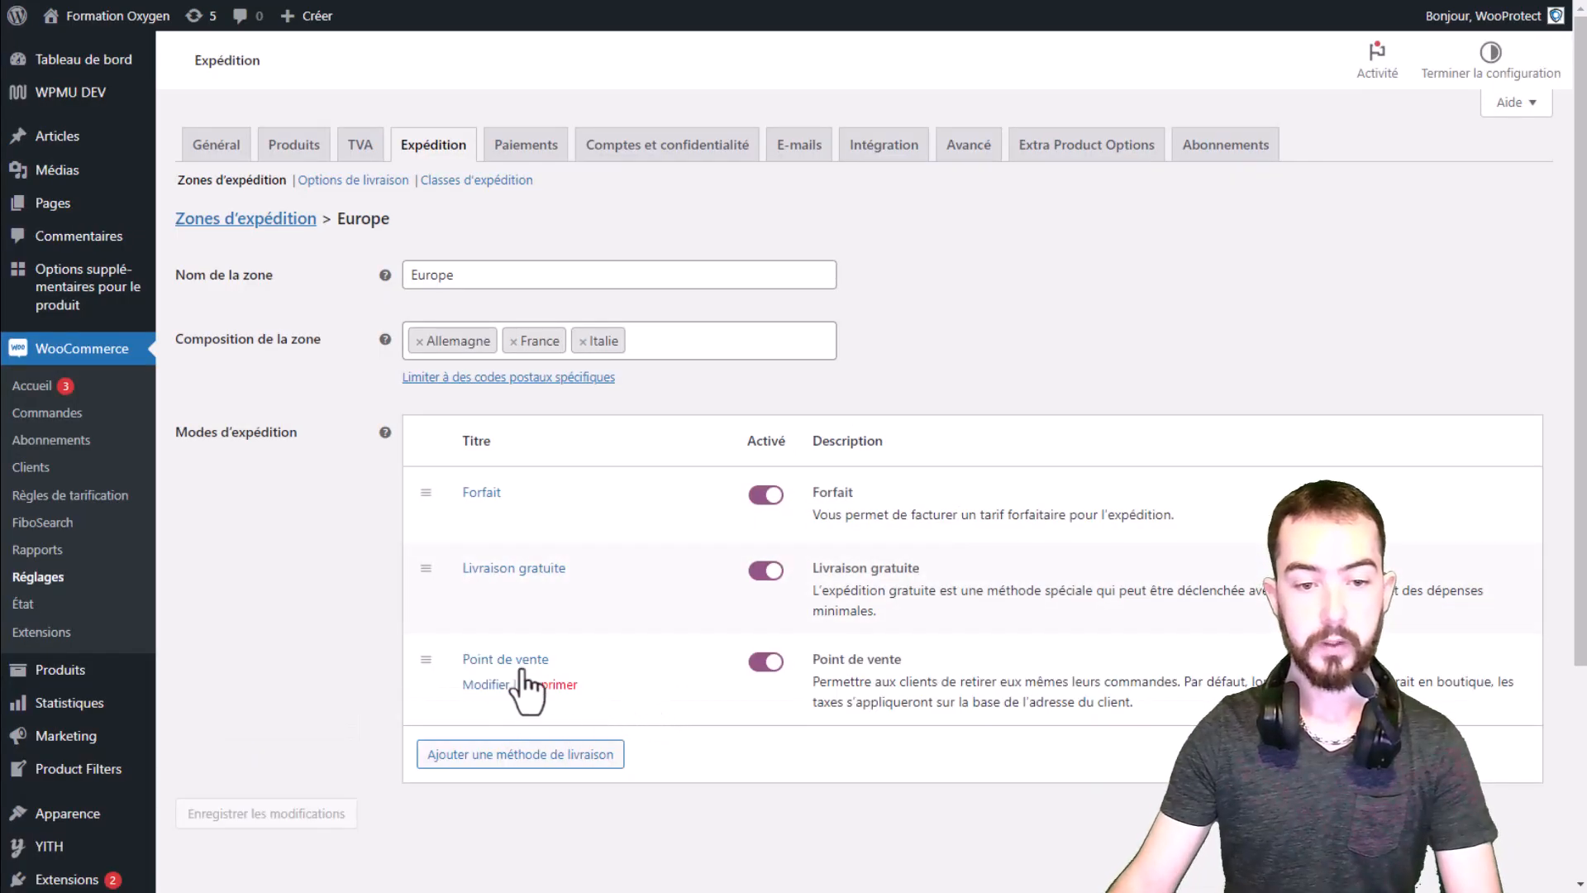
Examine the title, TVA status and cost settings of the Point de vente method, and close them without saving.
click(519, 666)
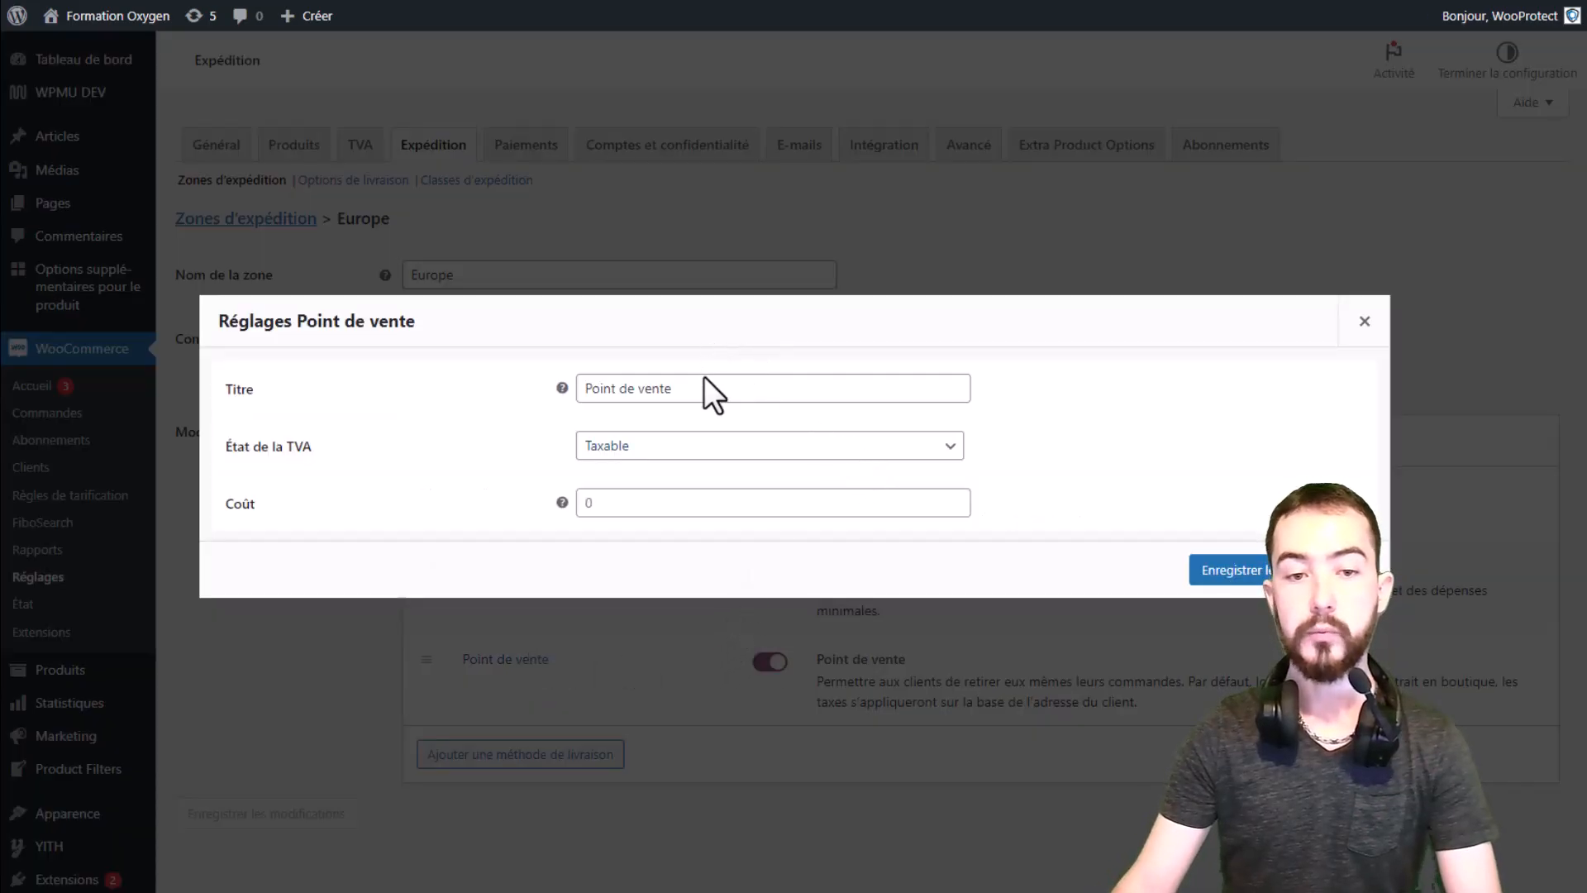
click(1364, 322)
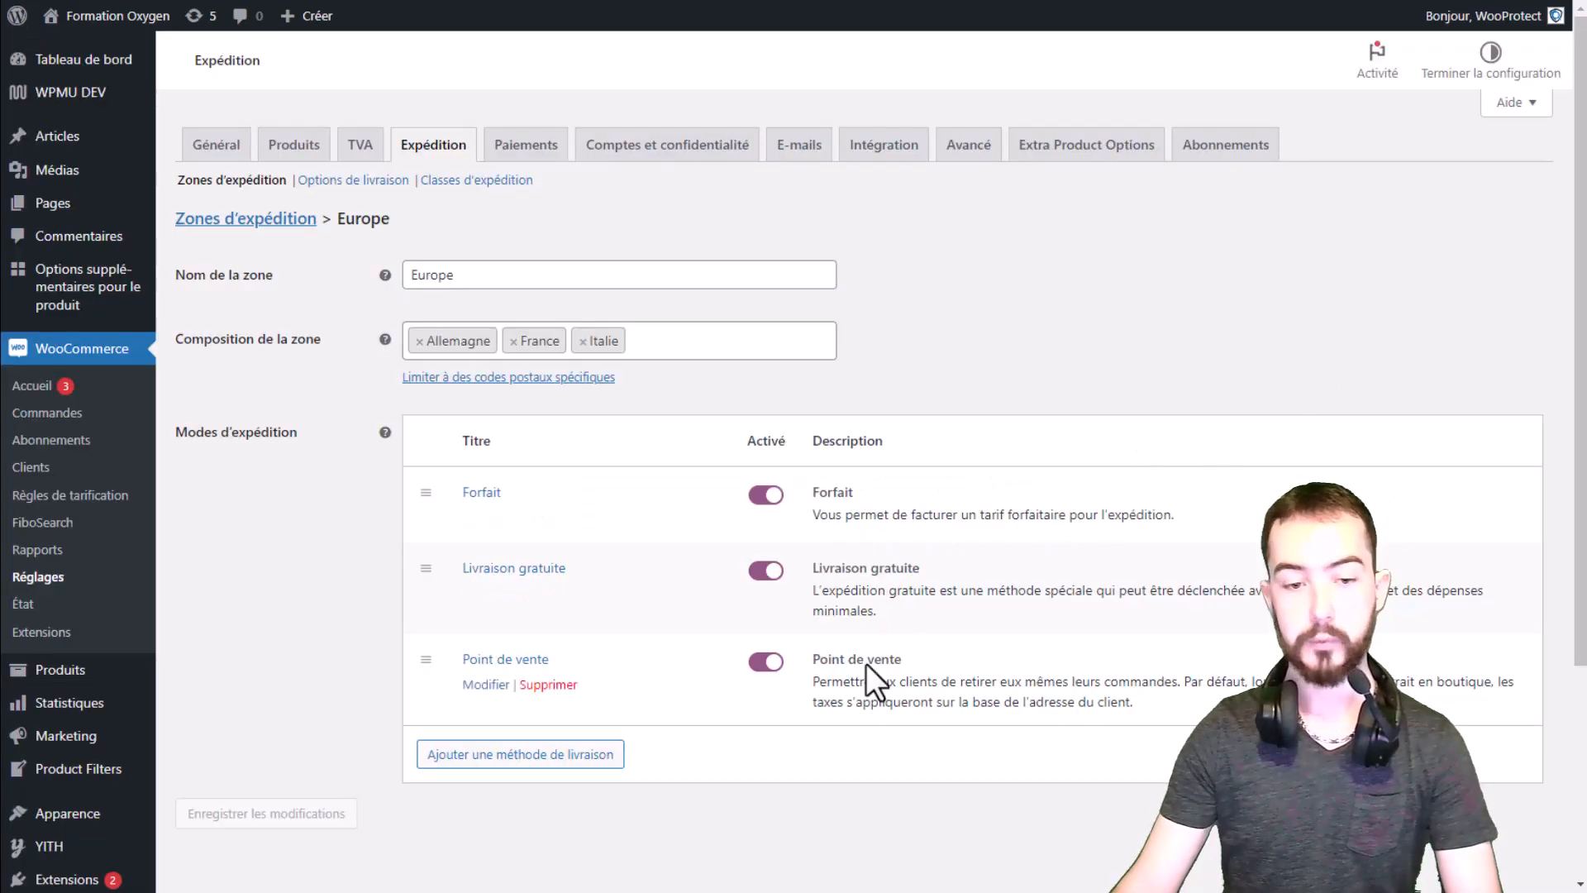
click(482, 686)
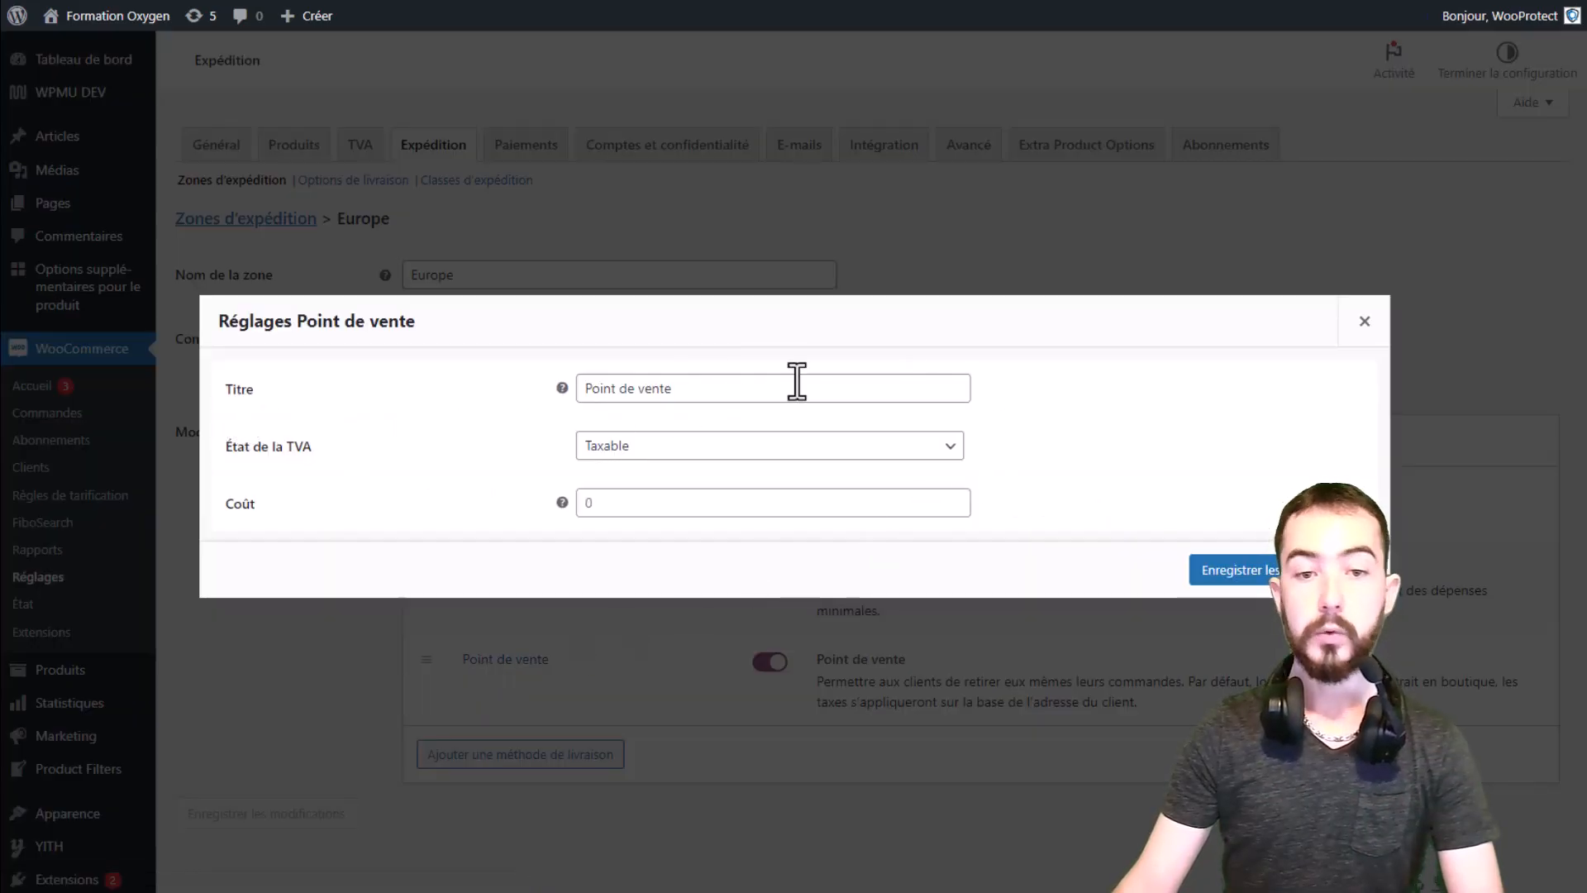
drag(797, 388, 513, 391)
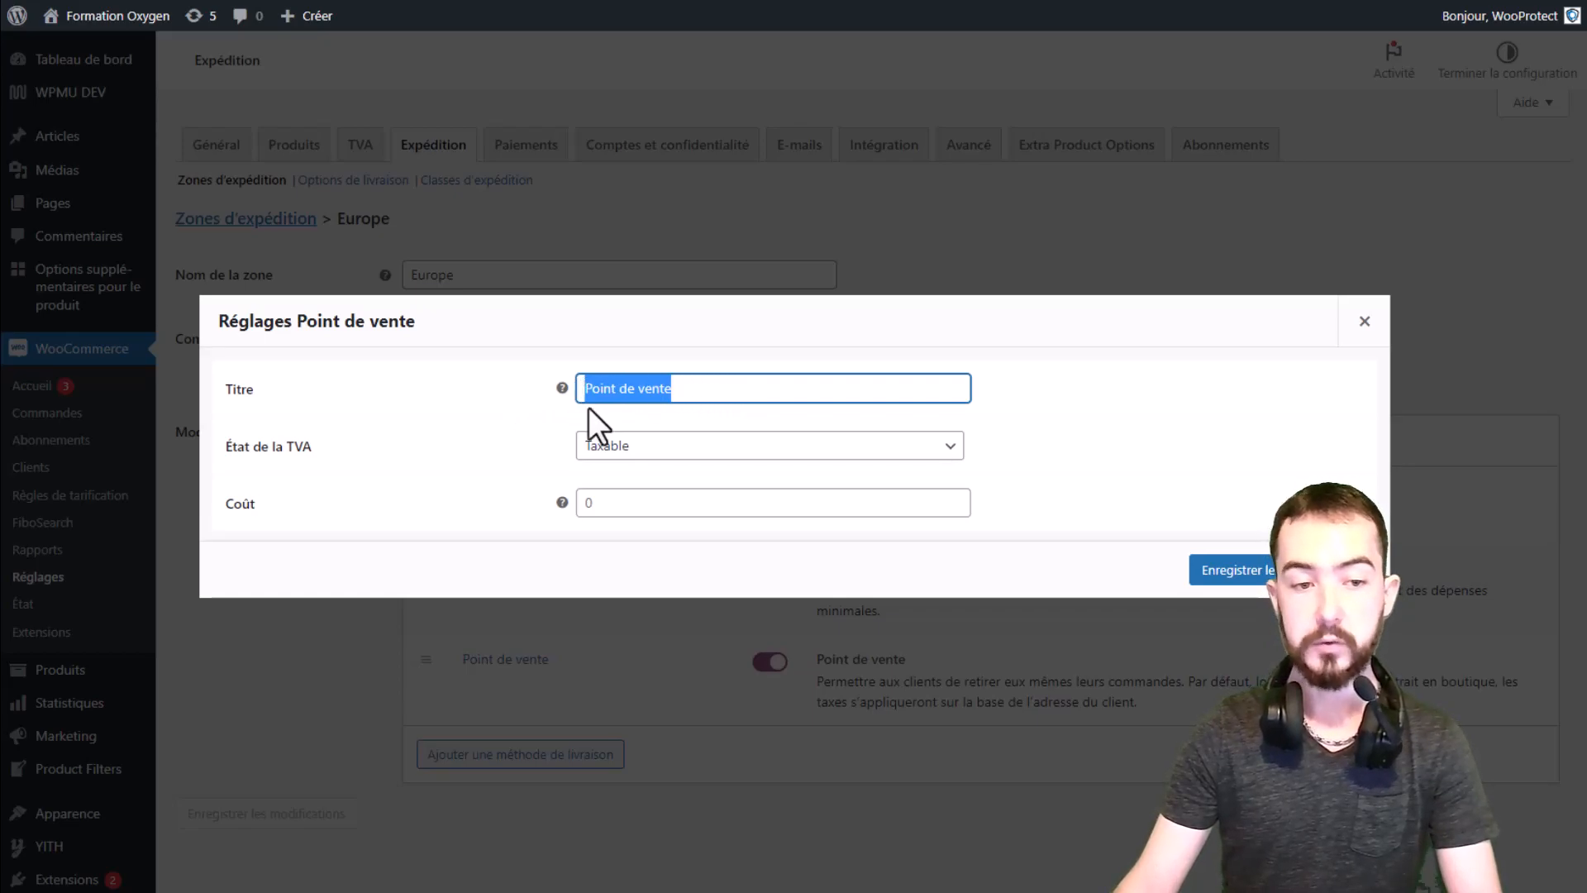
click(283, 460)
click(669, 450)
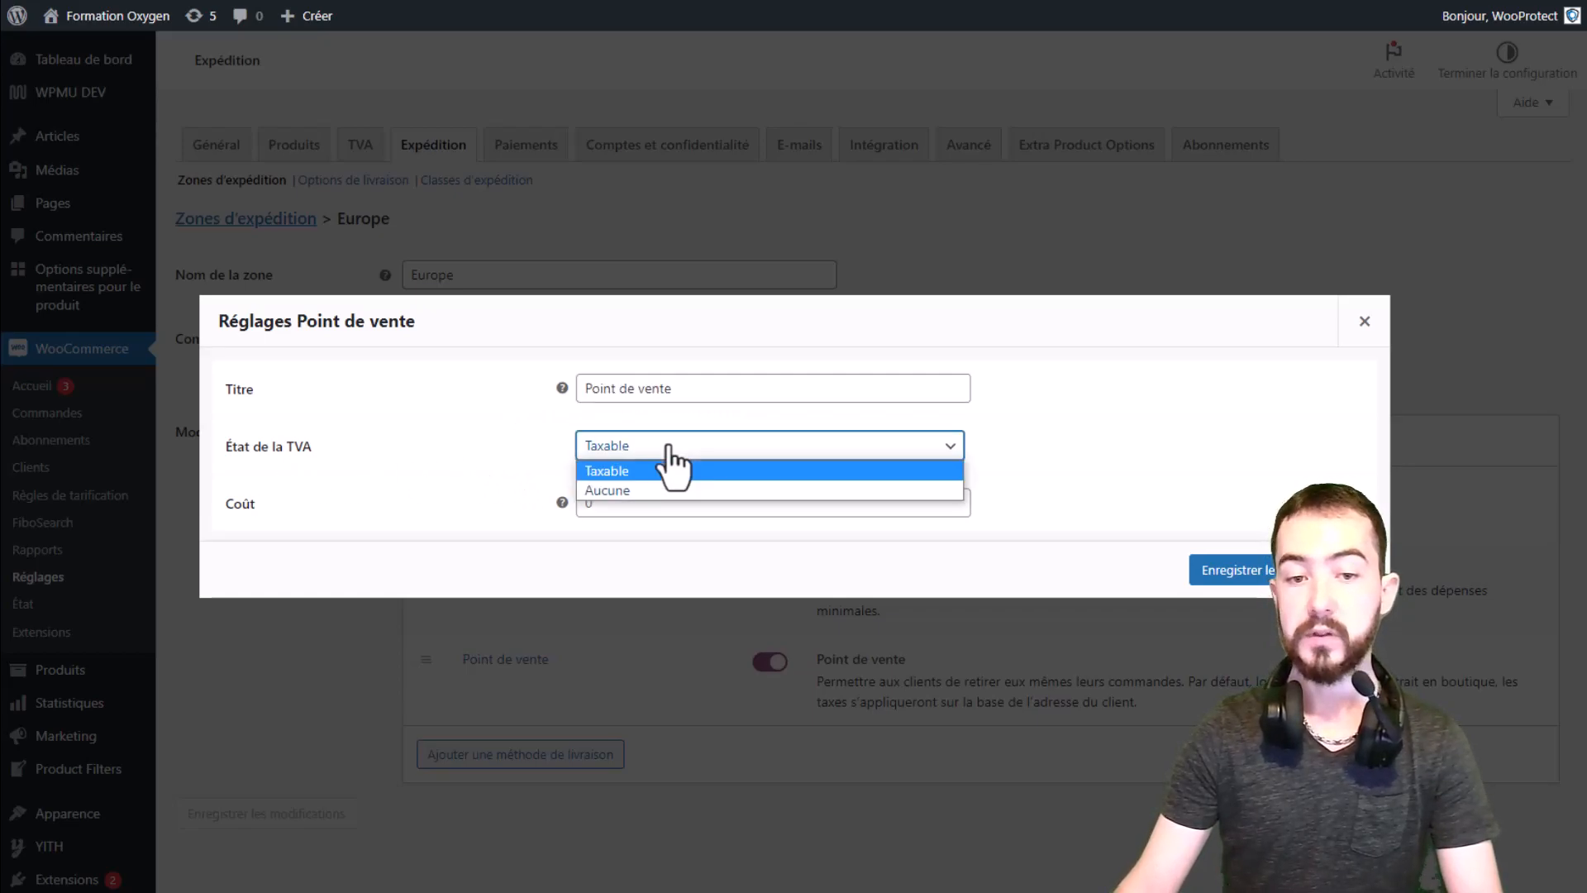
click(674, 470)
click(684, 500)
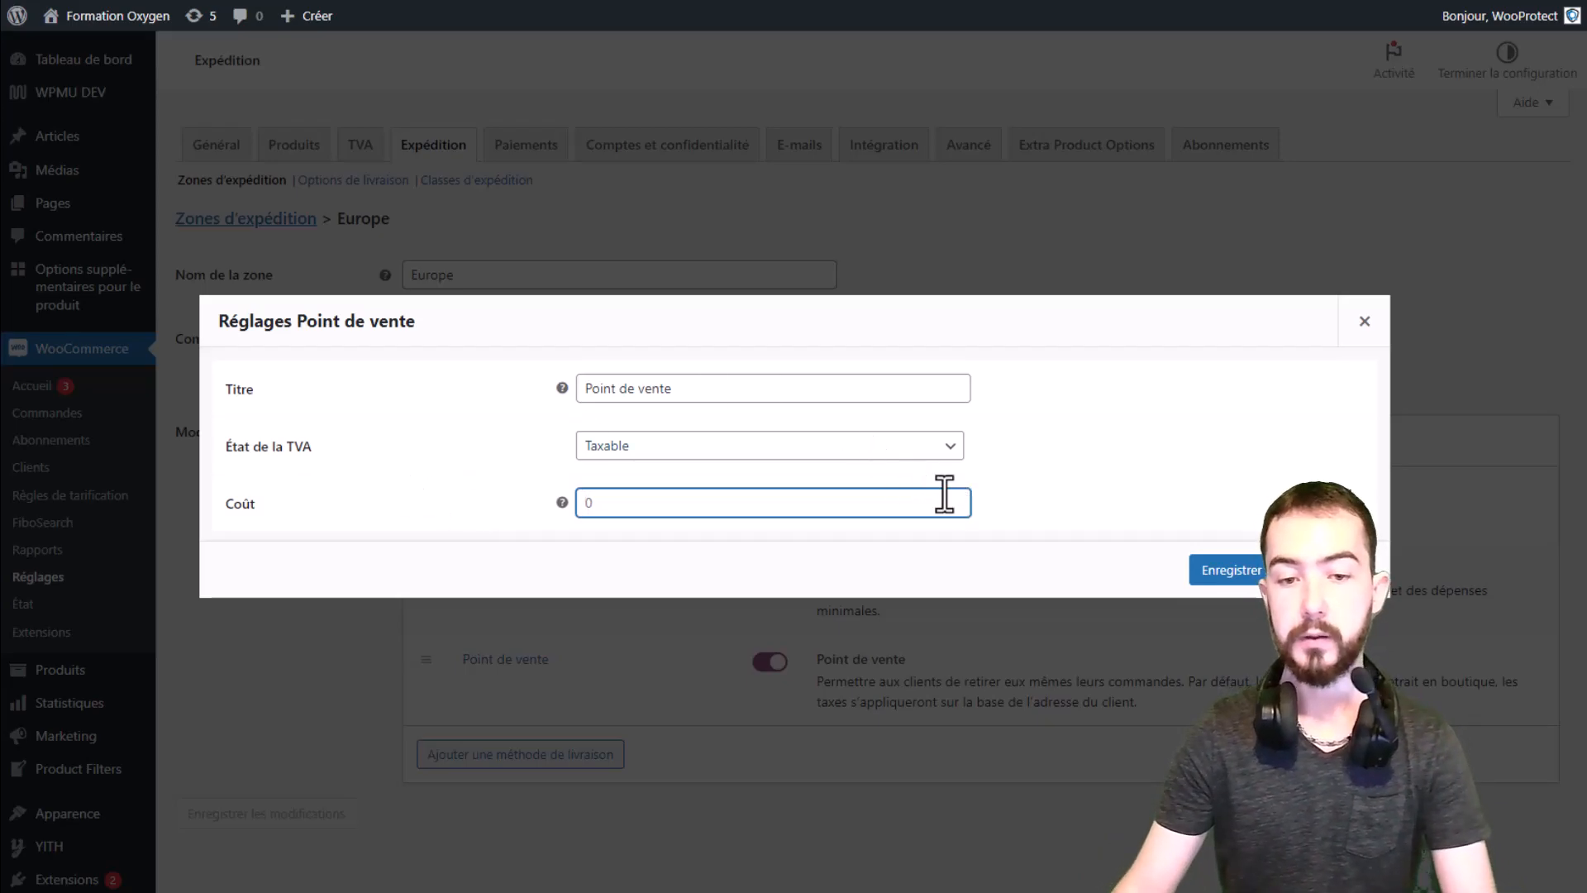
click(1364, 322)
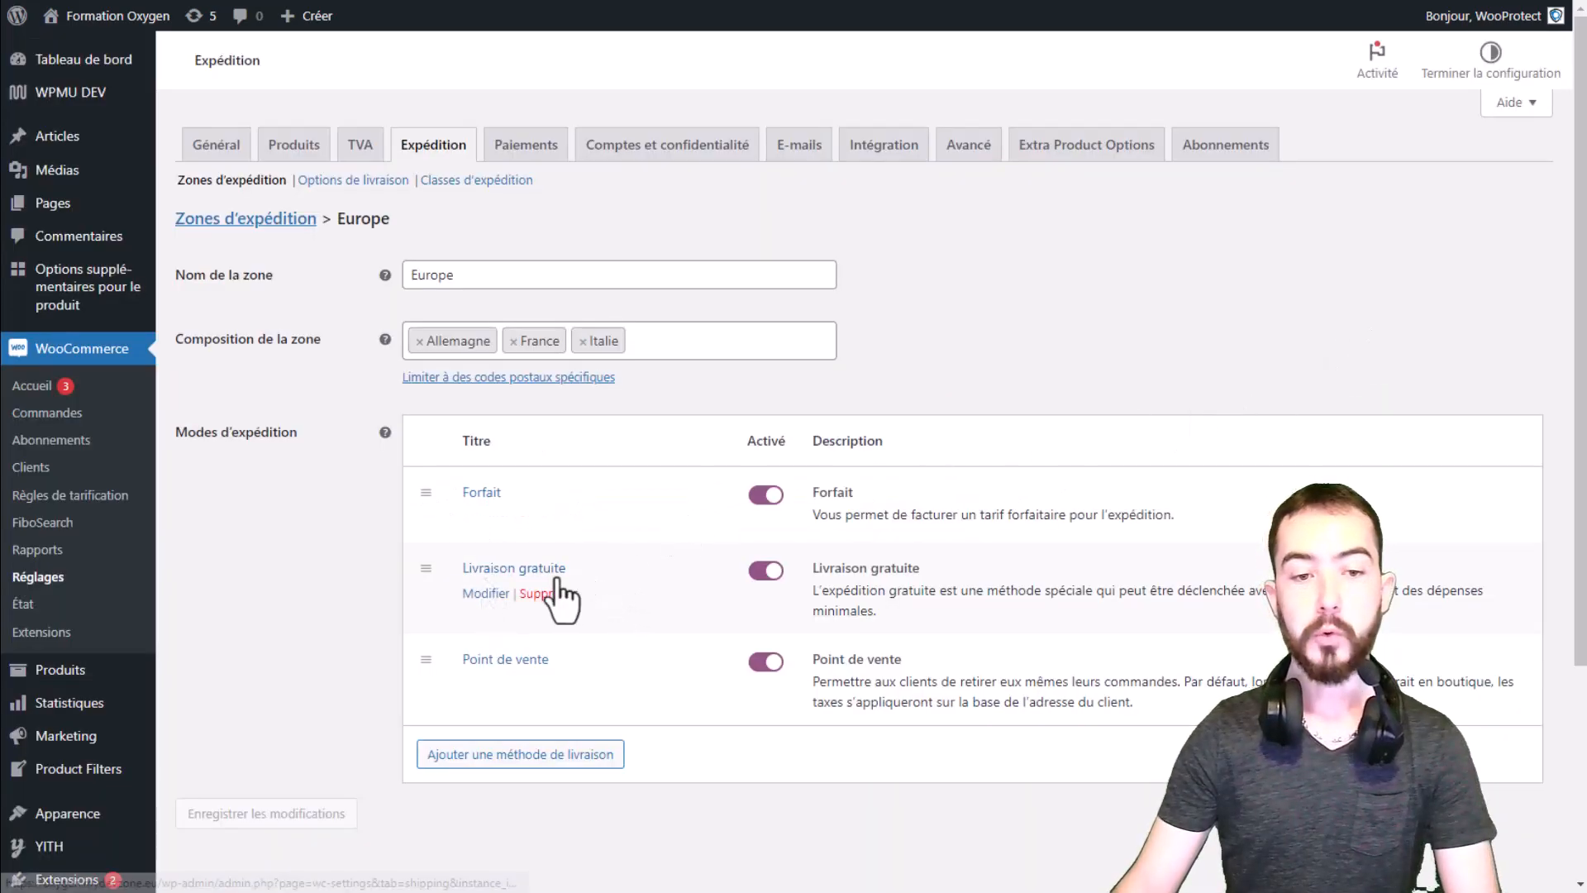
Make Livraison gratuite require Montant minimum de commande, with a minimum order amount of 60.
click(512, 591)
drag(929, 419, 473, 415)
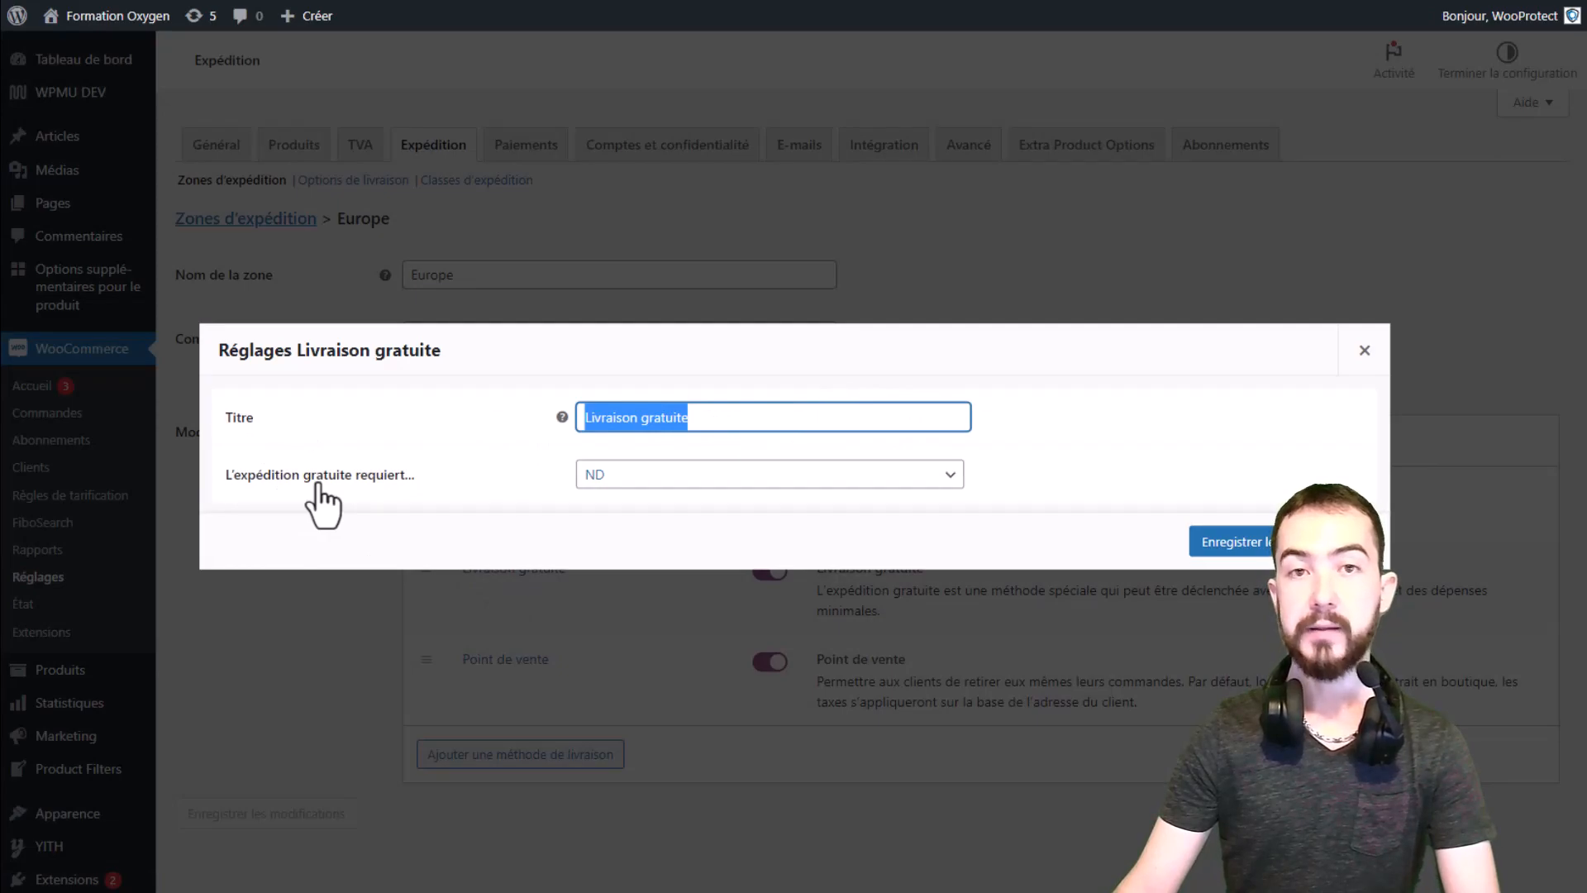
click(619, 476)
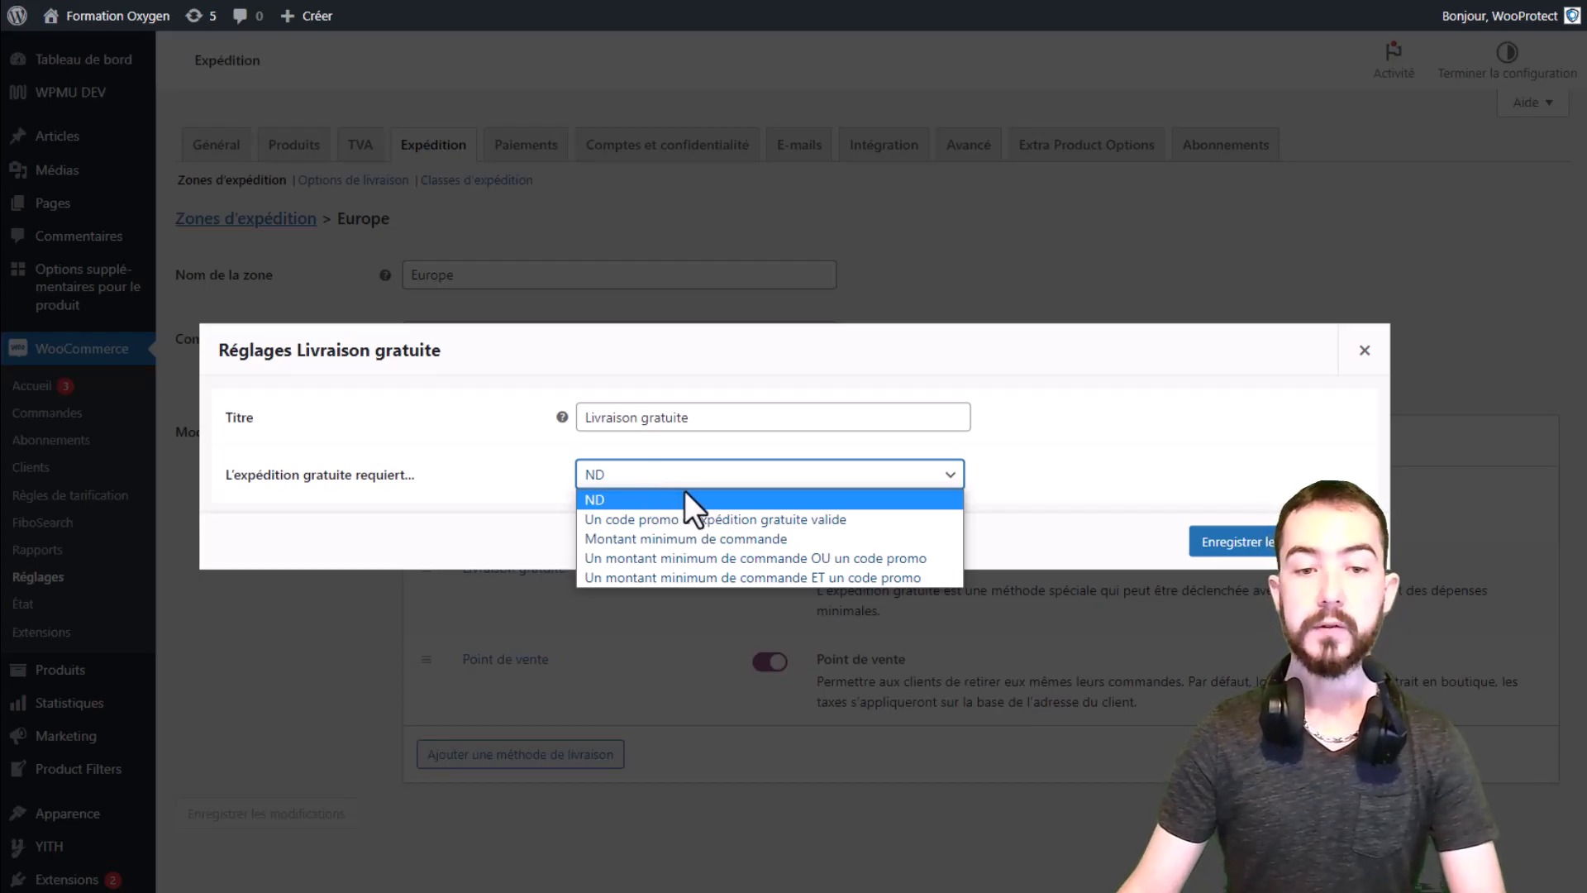
click(672, 538)
double_click(648, 468)
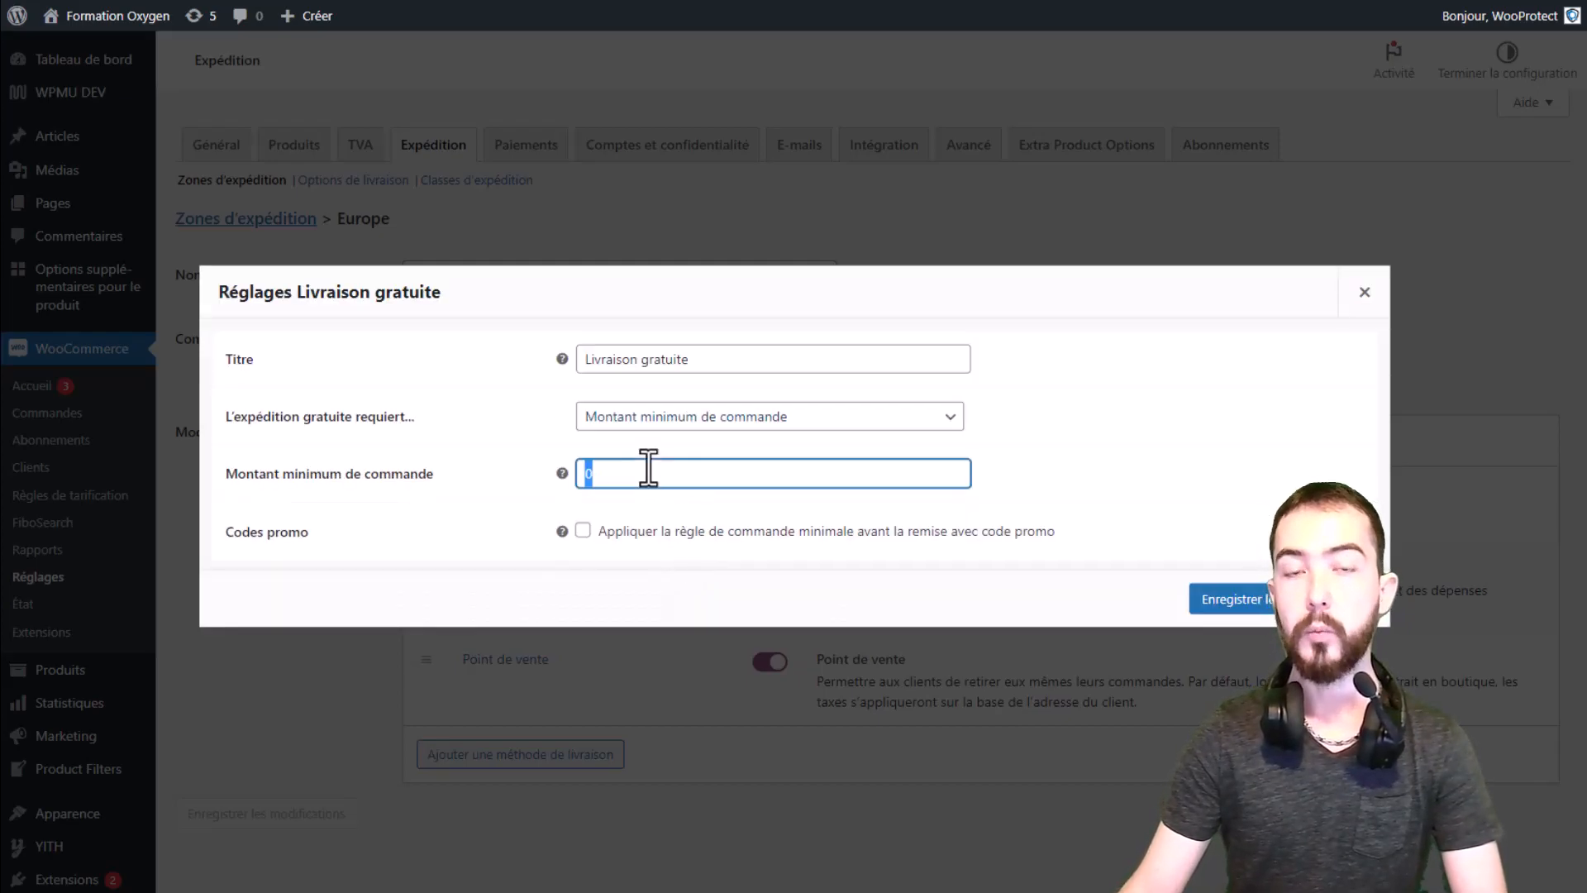
text(60)
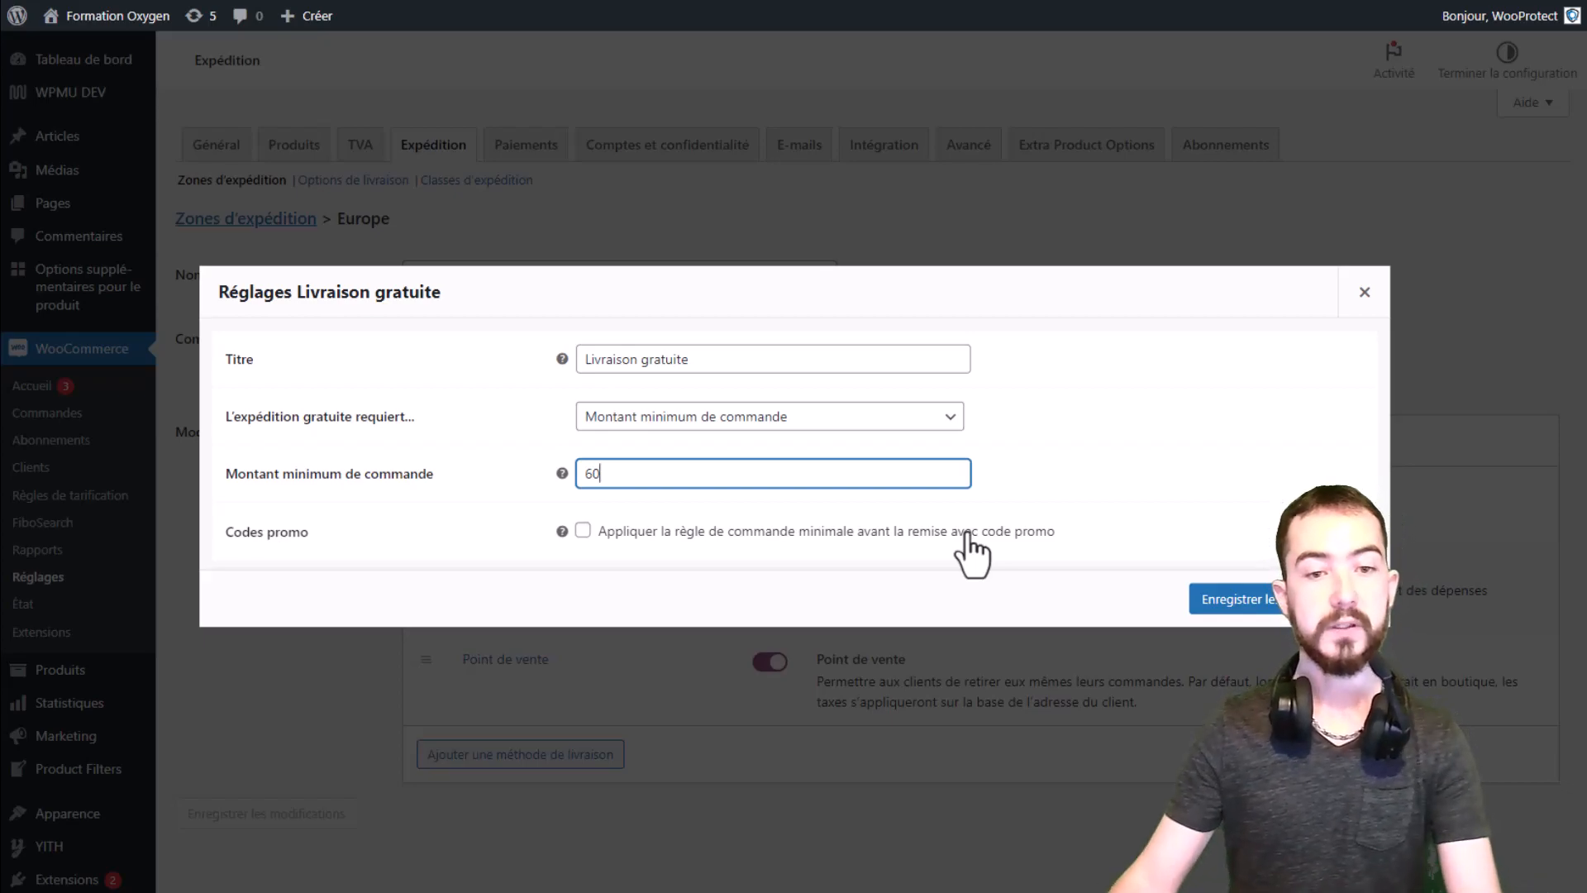
Check the other requirement options for free shipping and close the Livraison gratuite settings without saving.
click(825, 420)
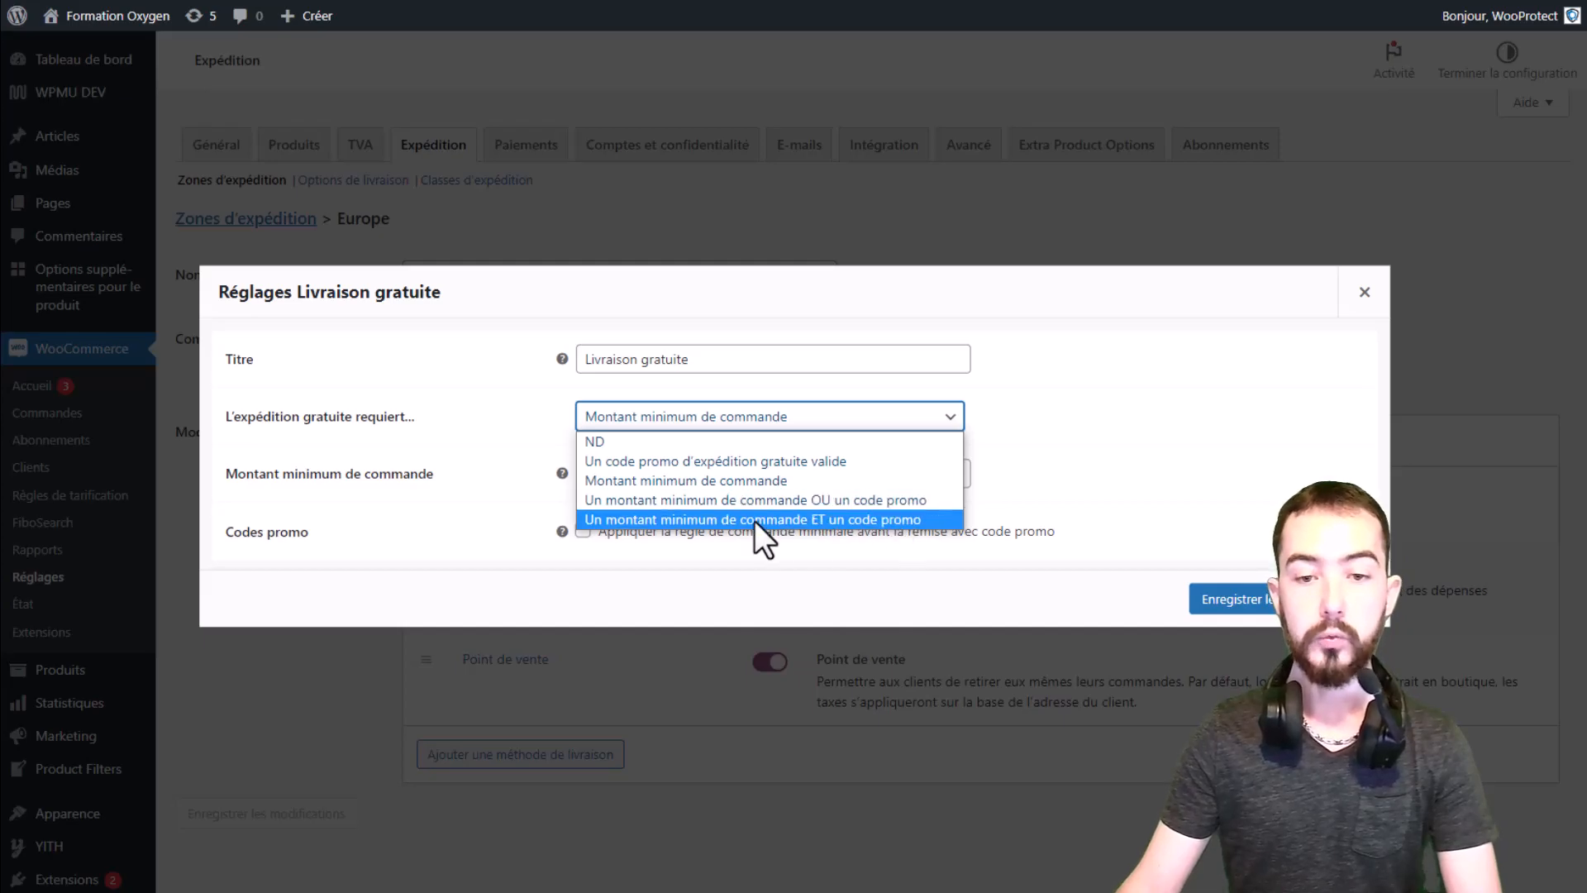
click(1149, 507)
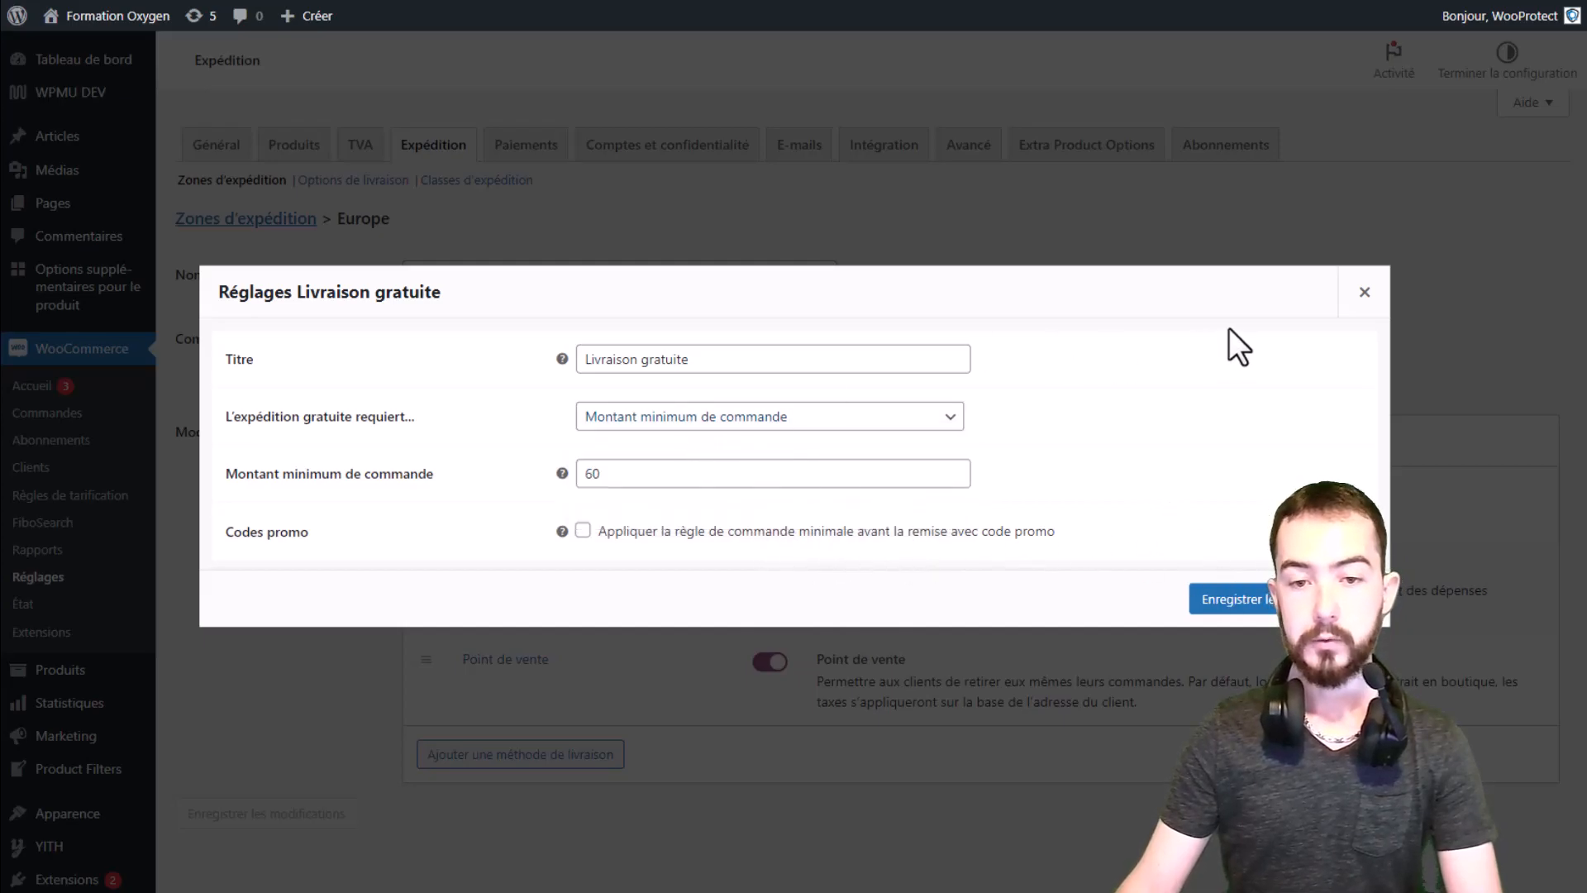
click(1364, 294)
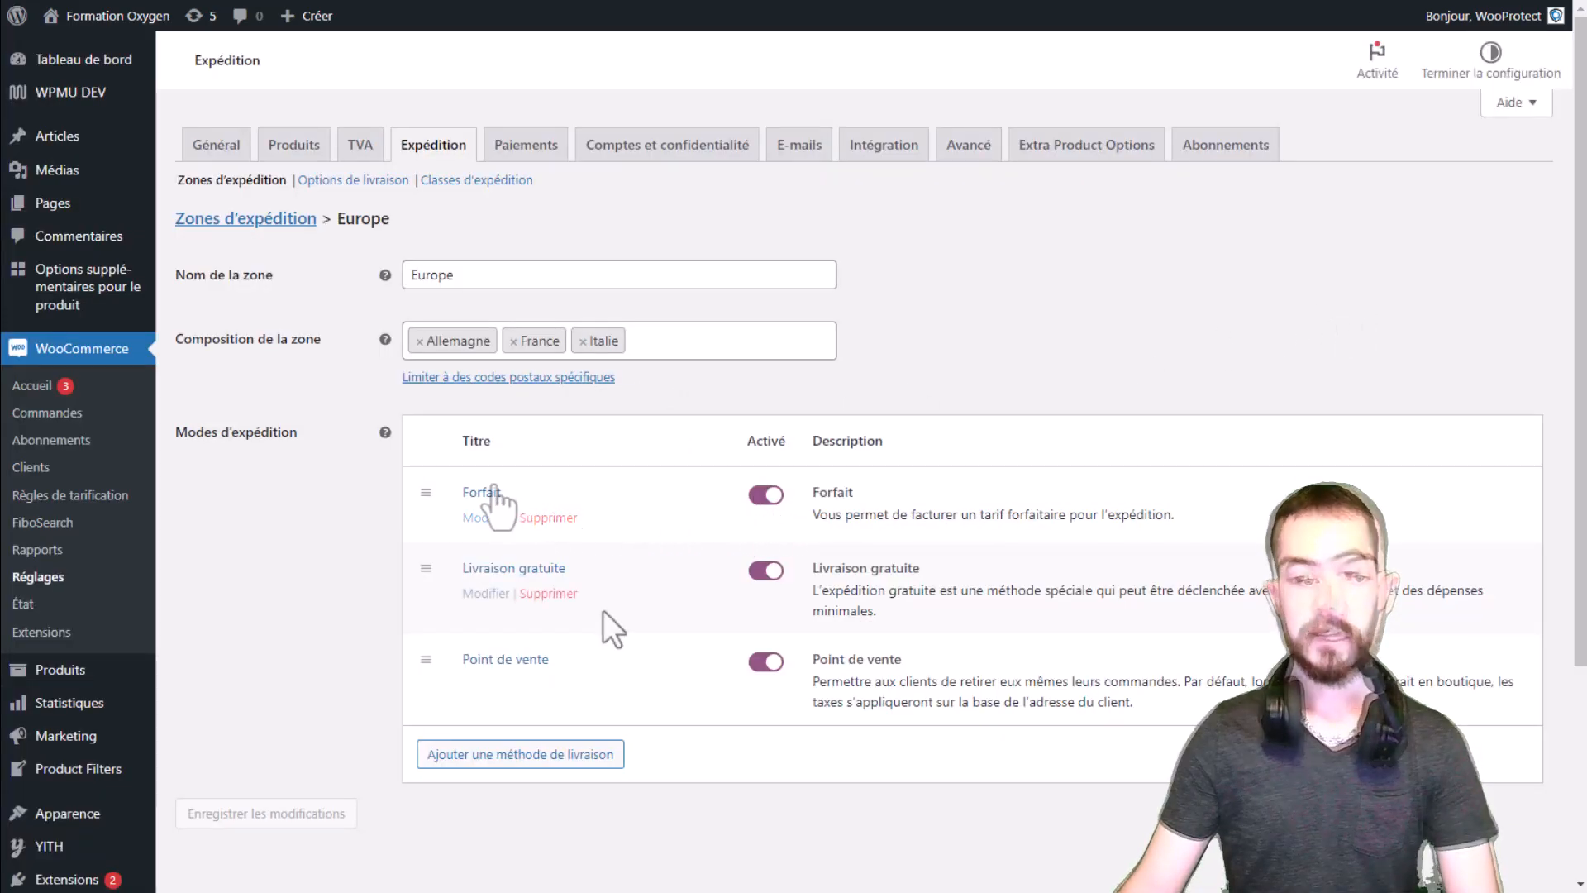
Examine the title, TVA status and cost settings of the Forfait method in the Europe zone, and close them without saving.
click(478, 519)
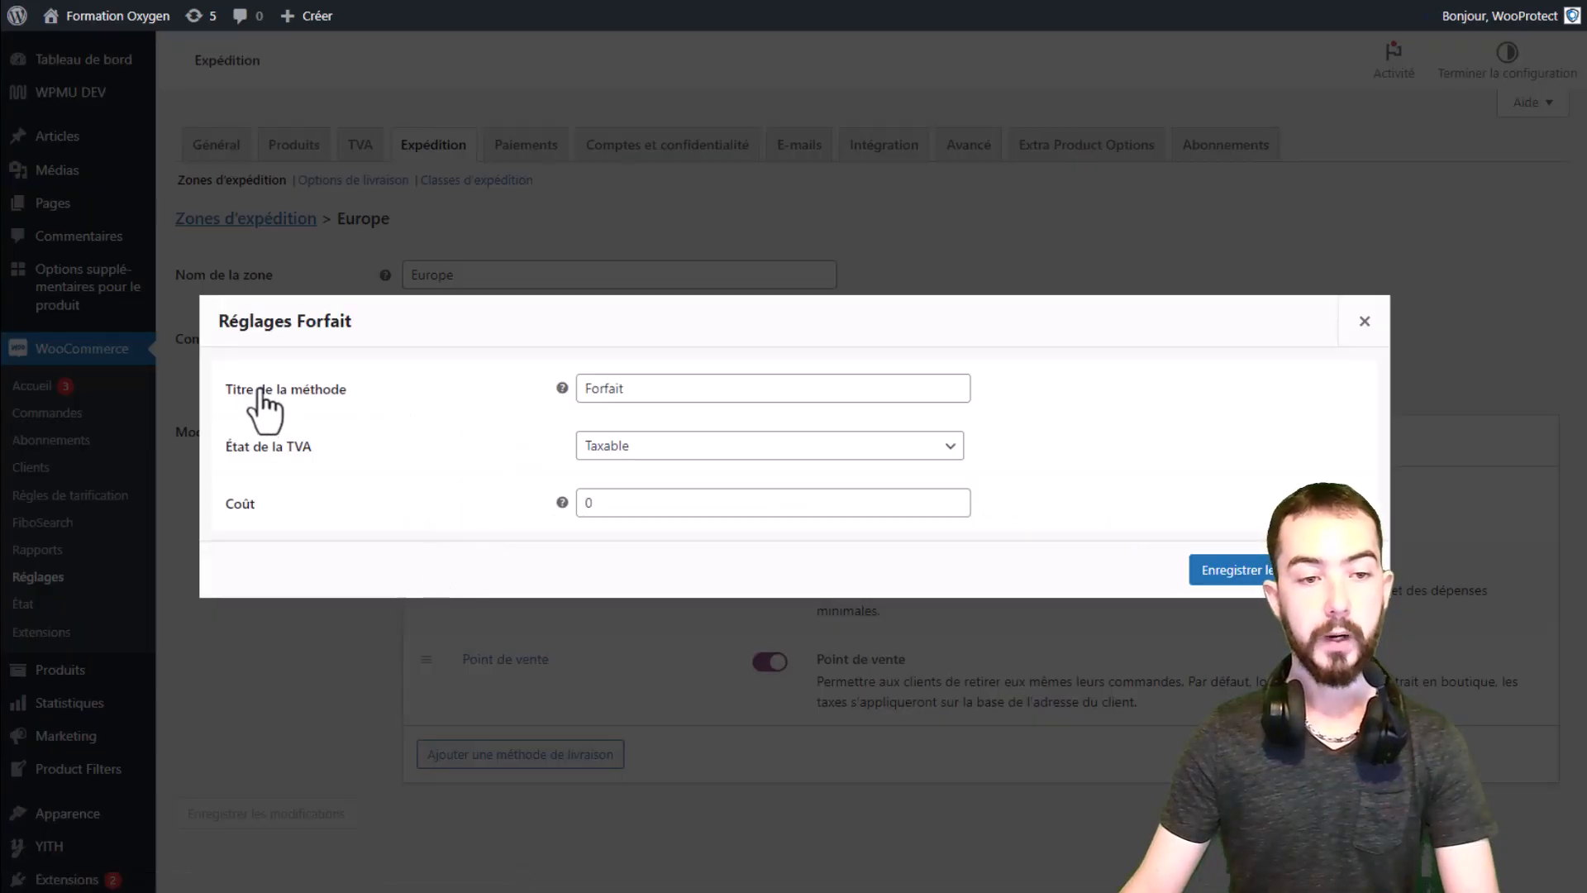
drag(683, 397, 564, 403)
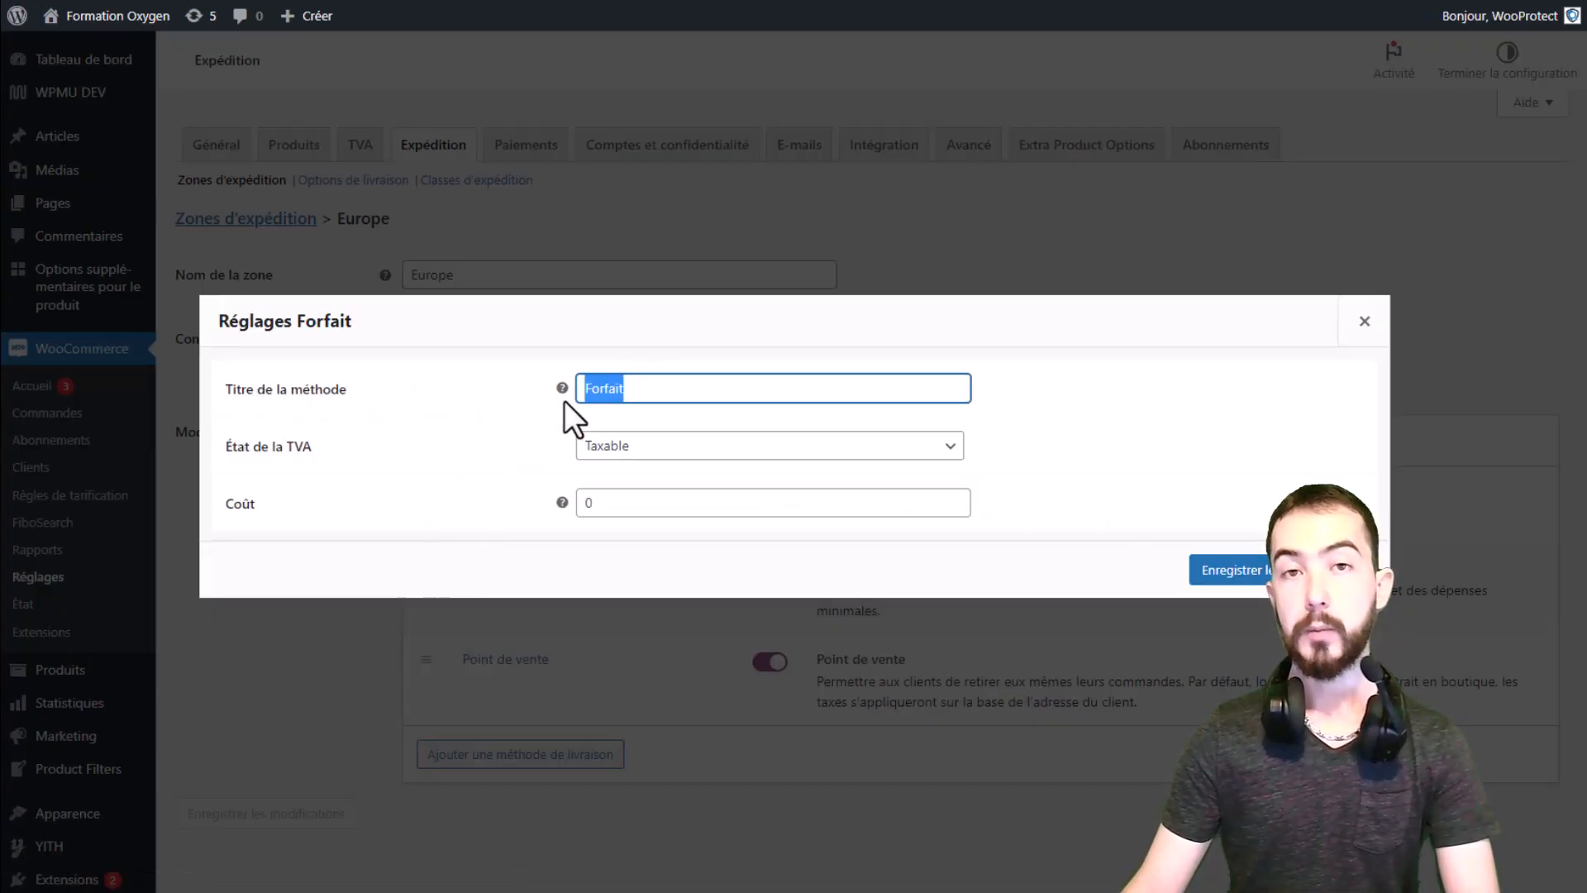
click(620, 447)
click(628, 470)
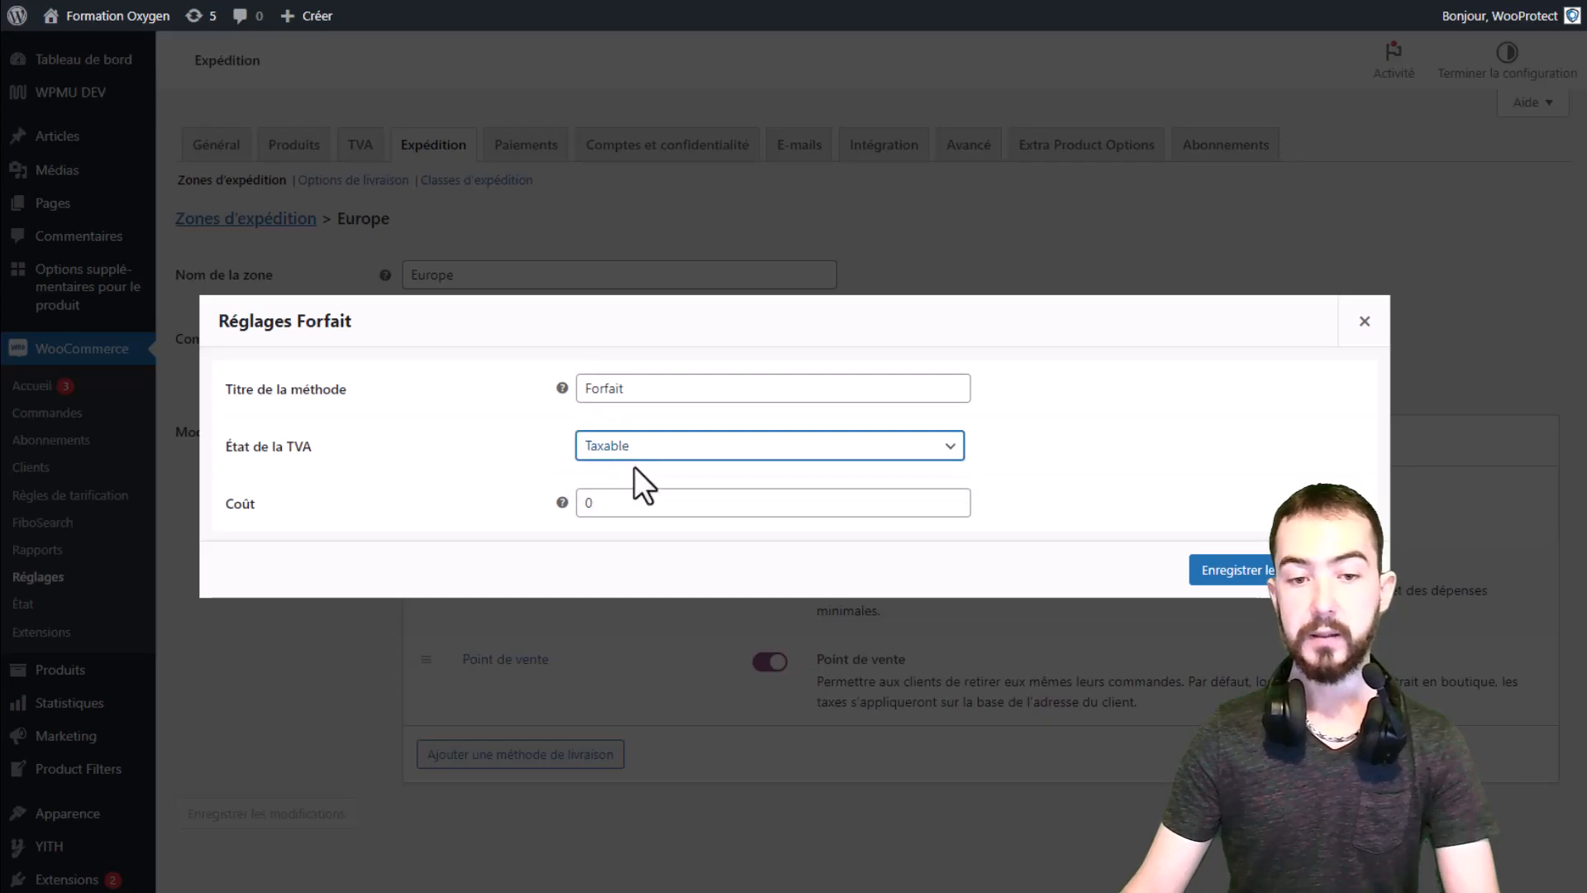
drag(609, 507, 552, 527)
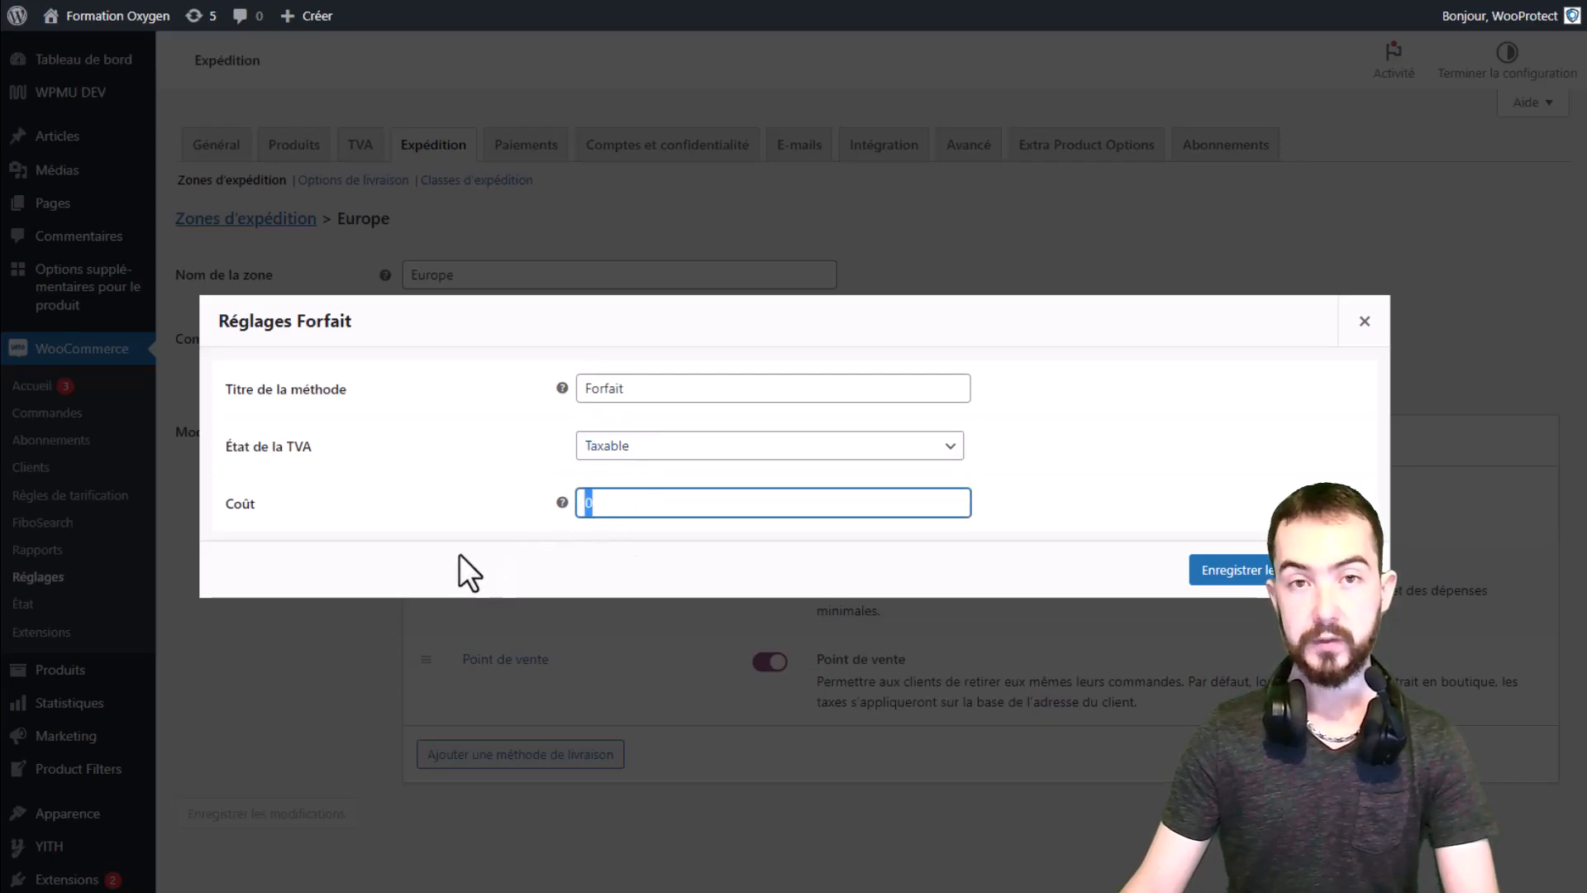
click(1362, 337)
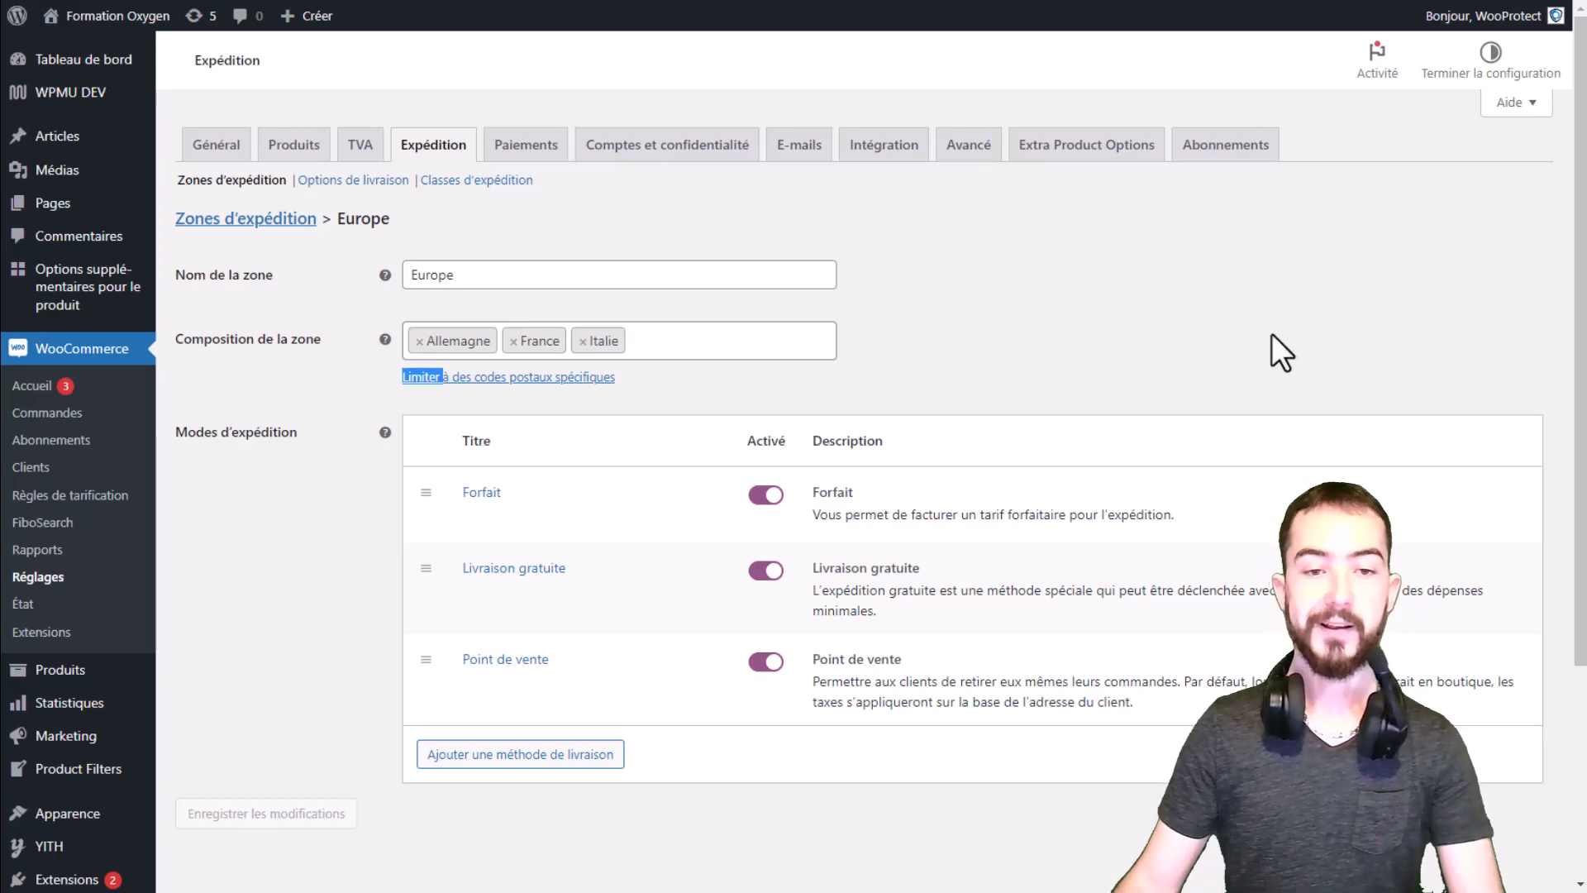
click(1183, 349)
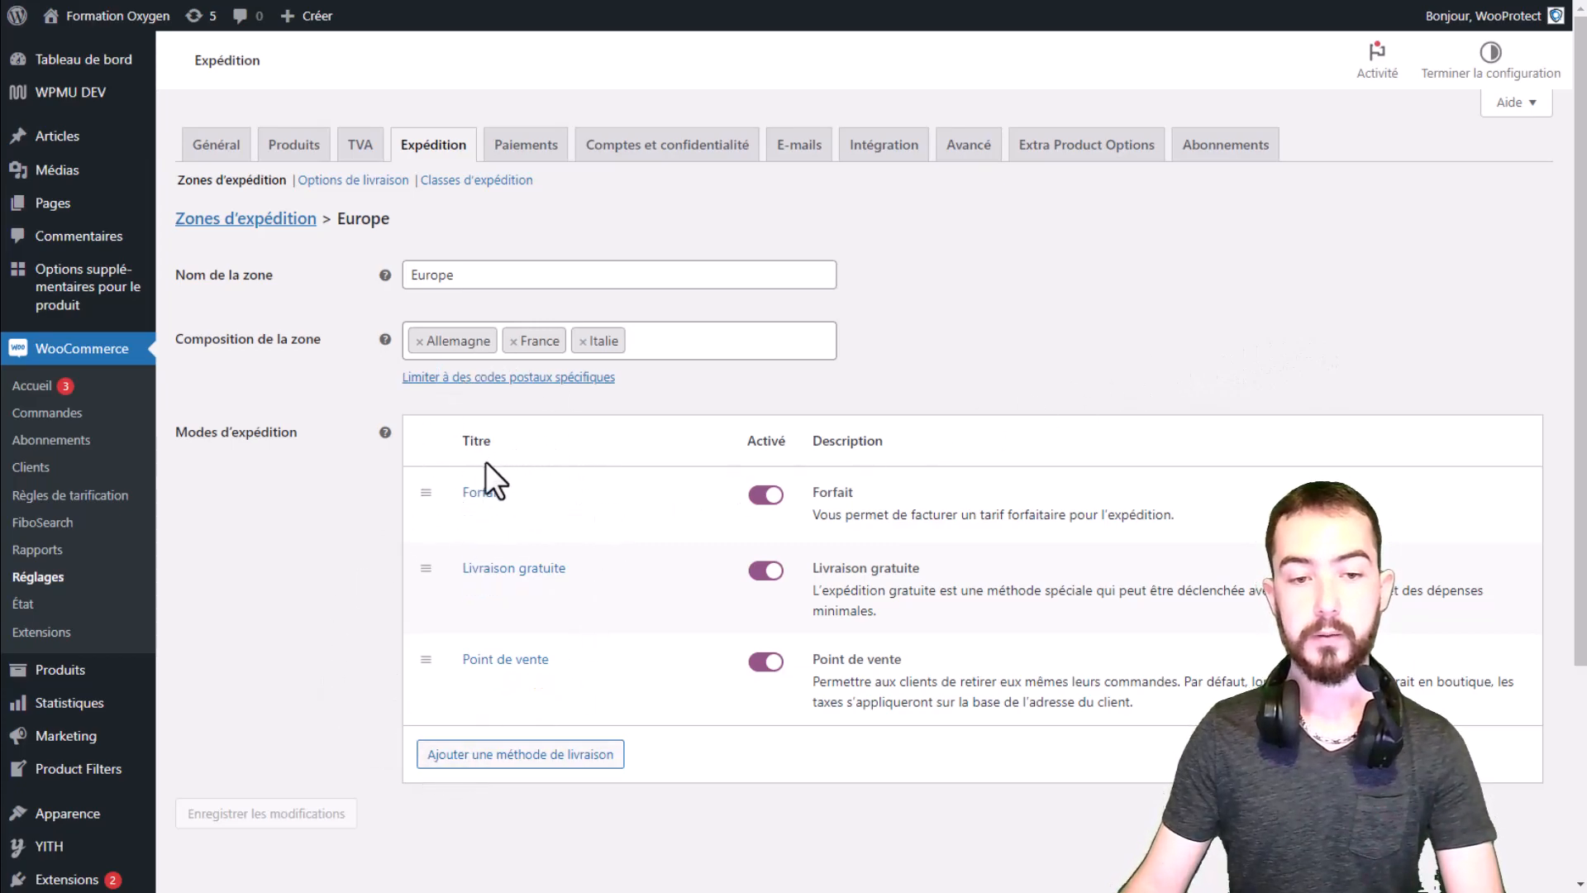
Review the Options de livraison settings for calculations, shipping destination and debug mode.
click(376, 183)
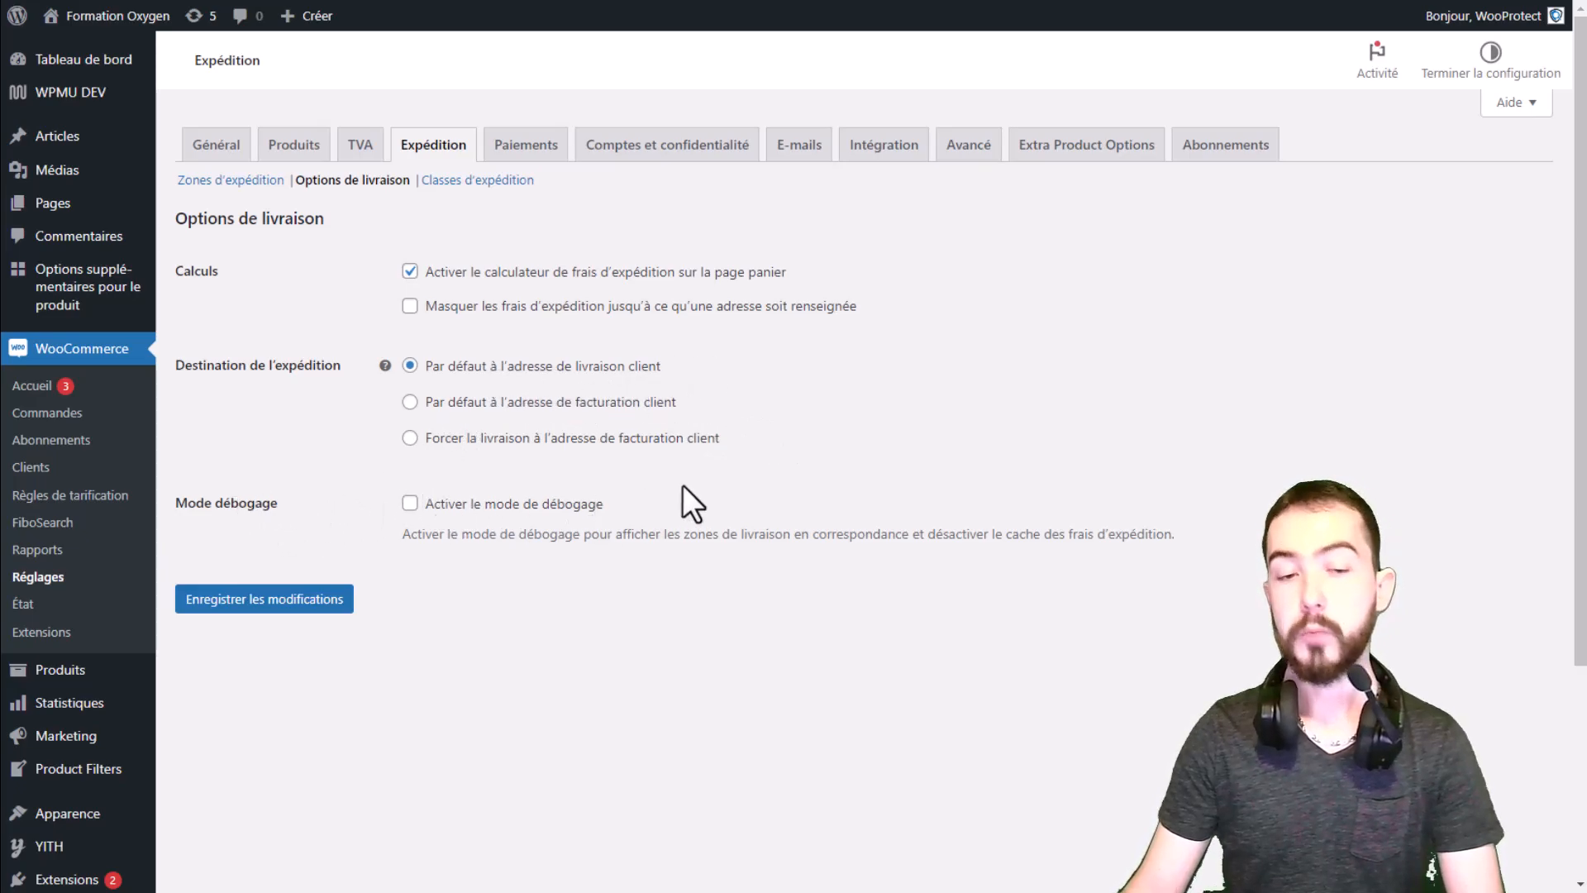
drag(662, 494, 400, 507)
click(741, 484)
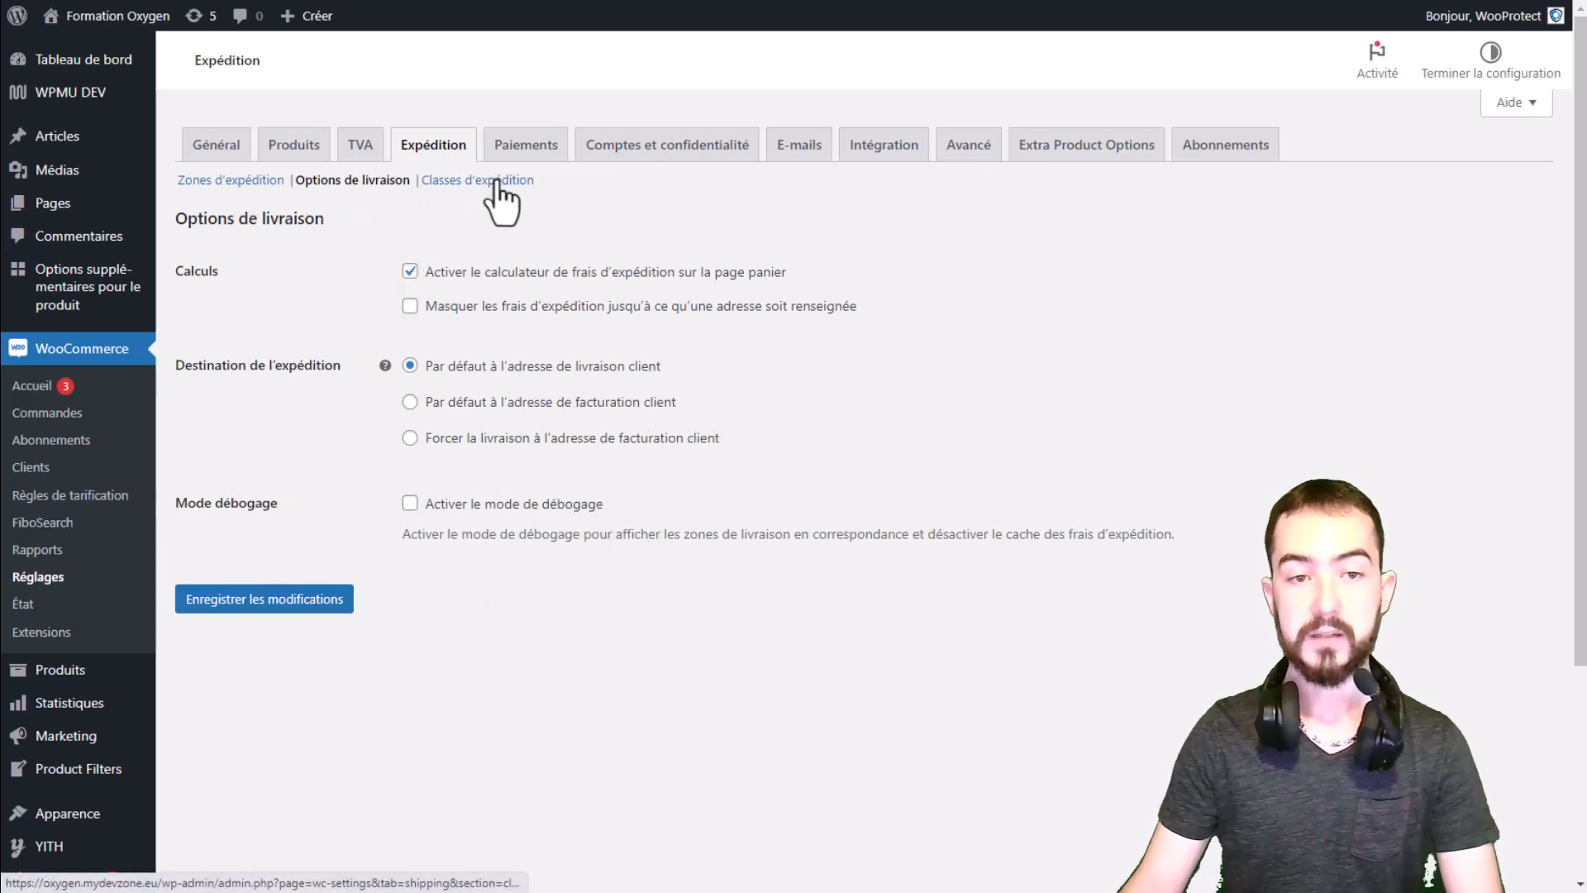
Create and save a shipping zone named France that covers the region France.
click(241, 181)
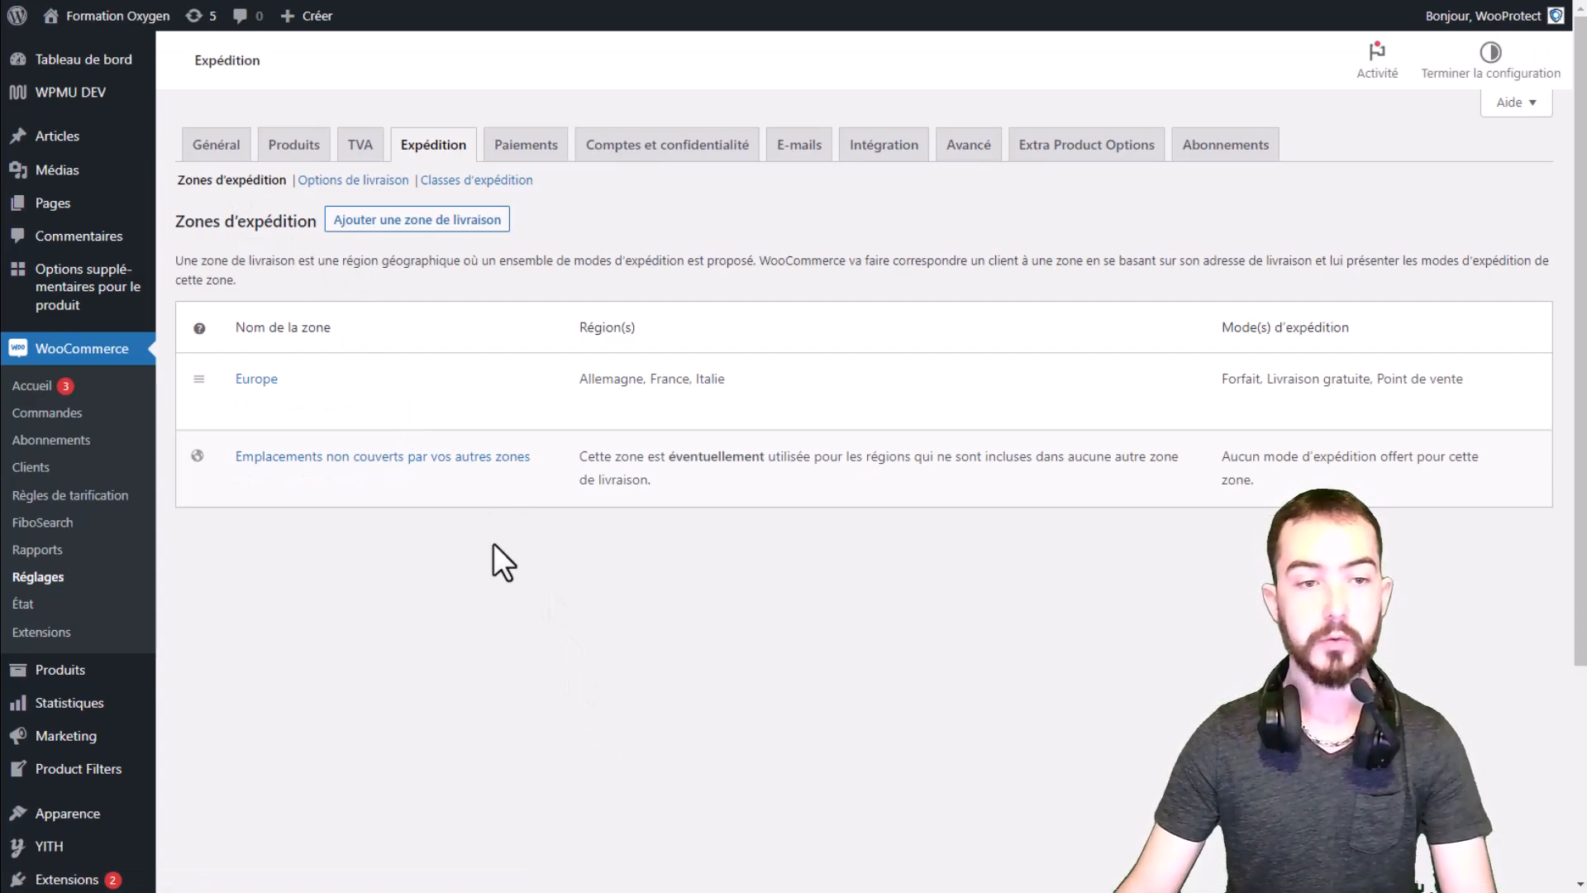
click(418, 222)
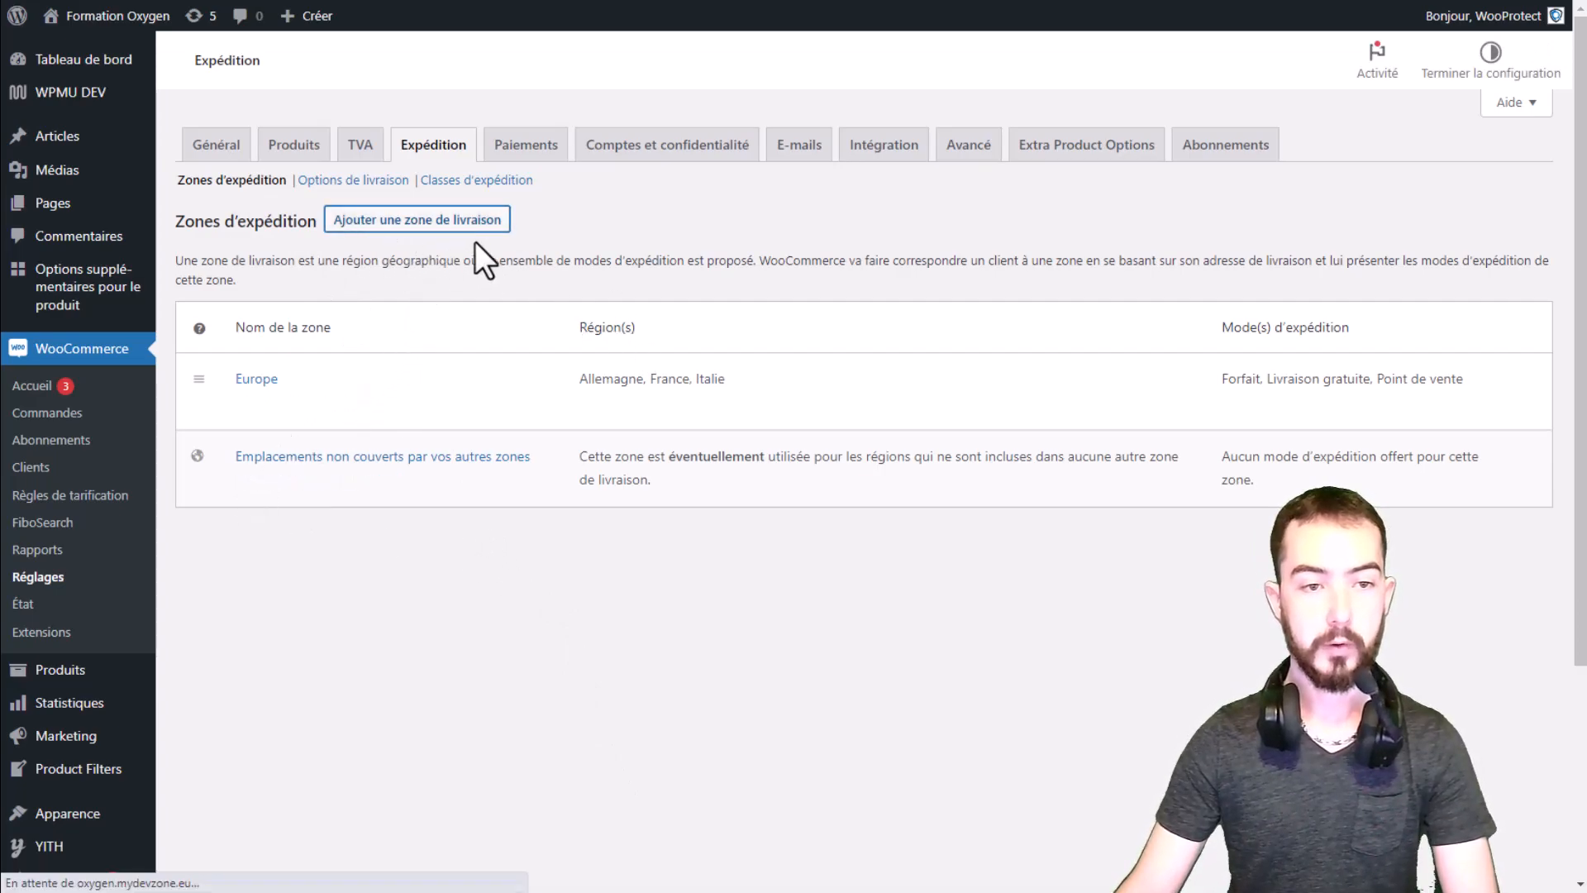
click(486, 275)
text(France)
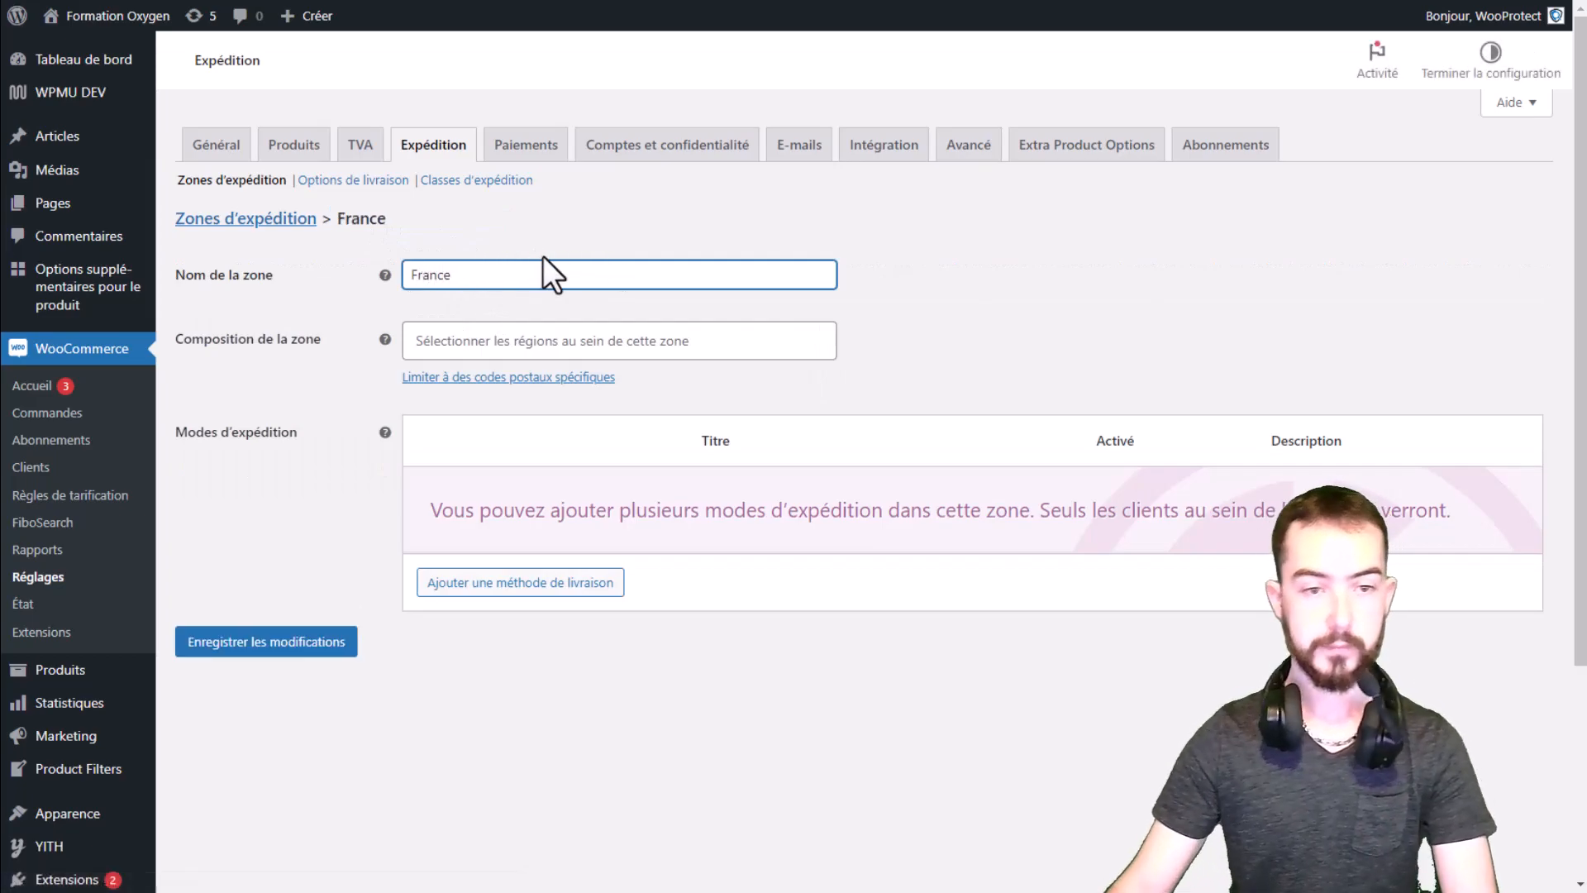
click(487, 339)
text(fra)
click(467, 414)
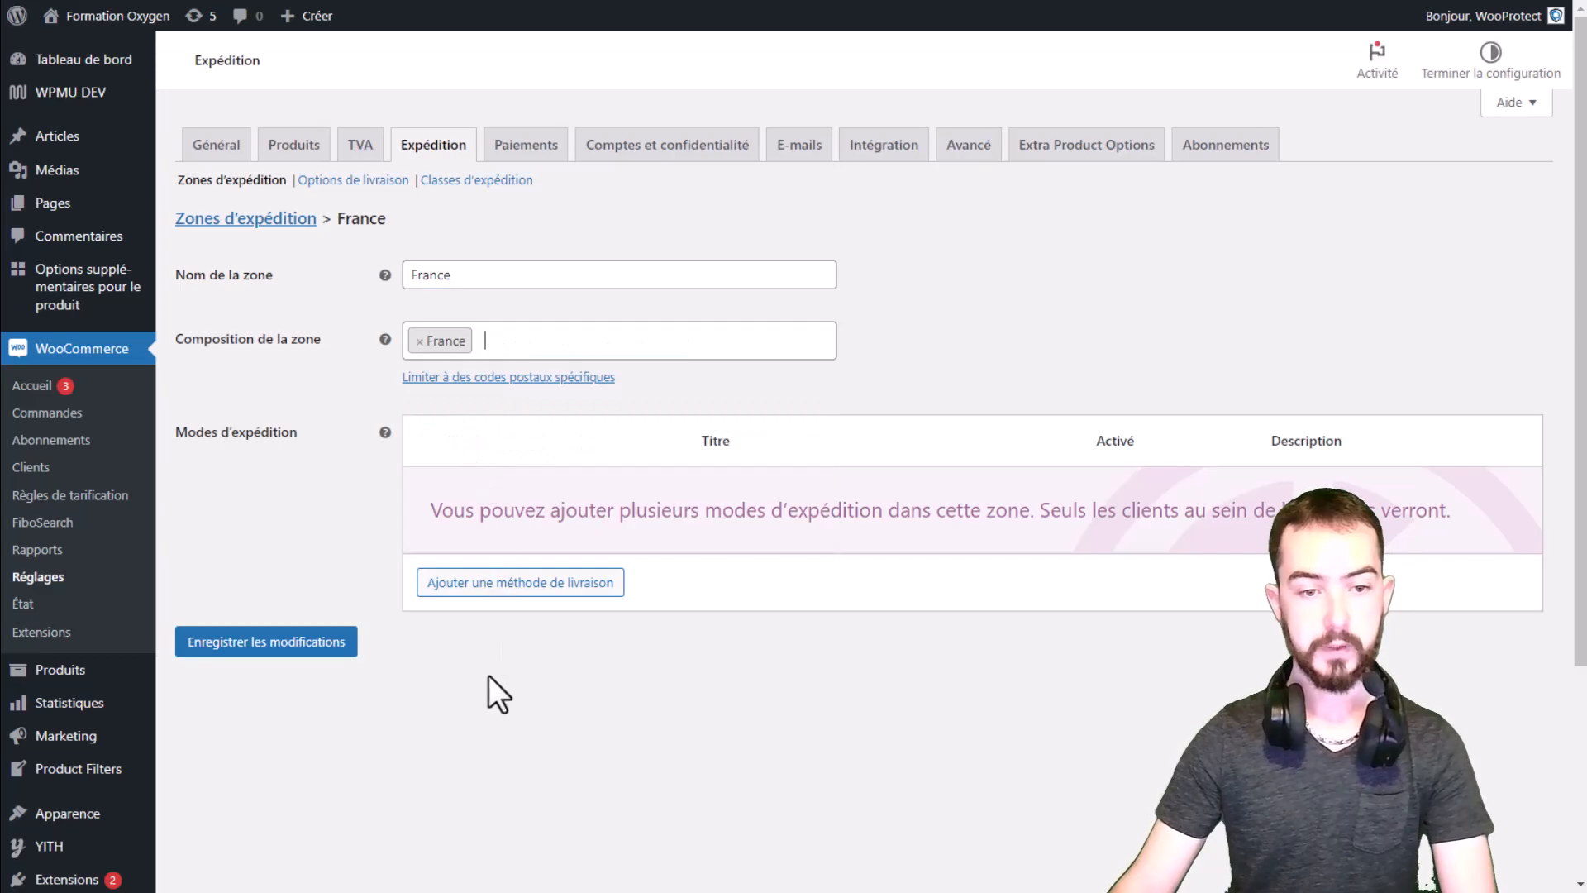
click(315, 648)
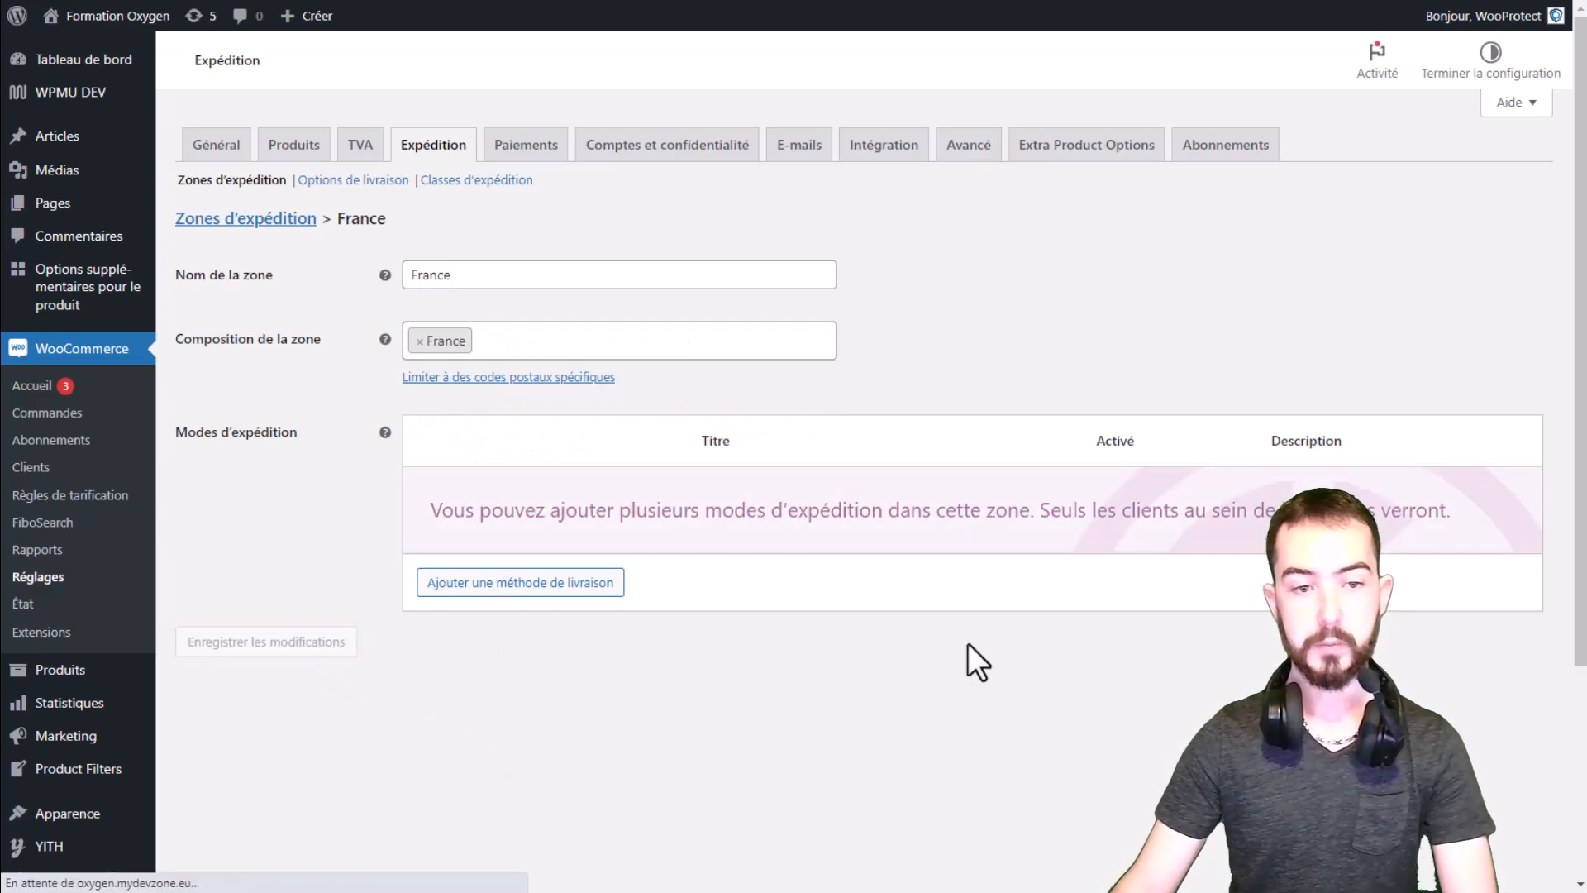
Add the Forfait shipping method to the France zone and set its cost to 10.
click(522, 589)
click(1145, 539)
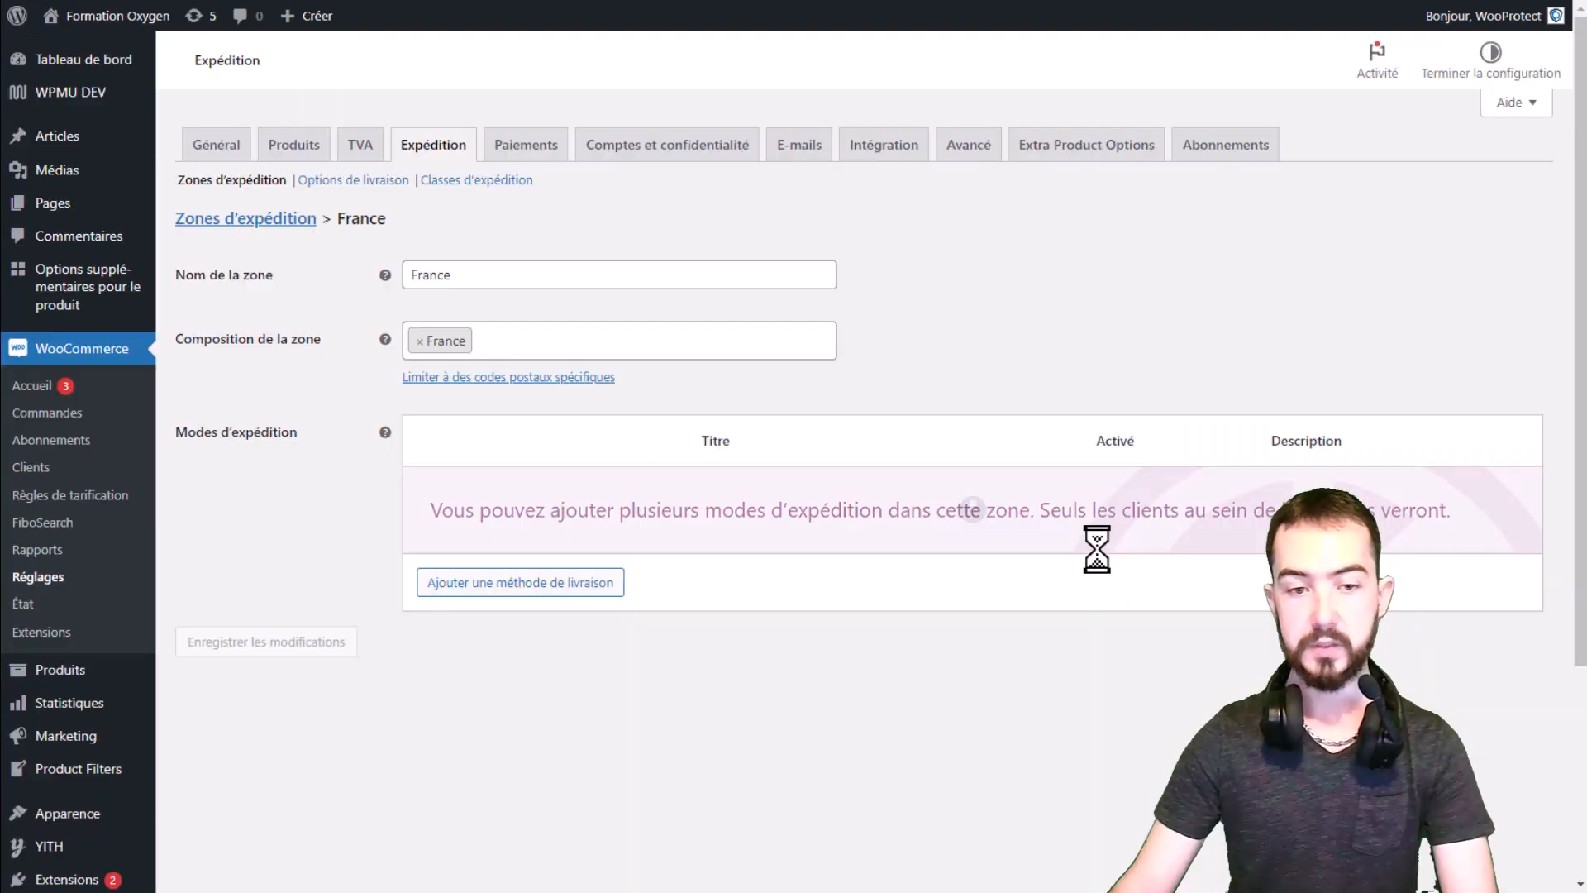
click(481, 498)
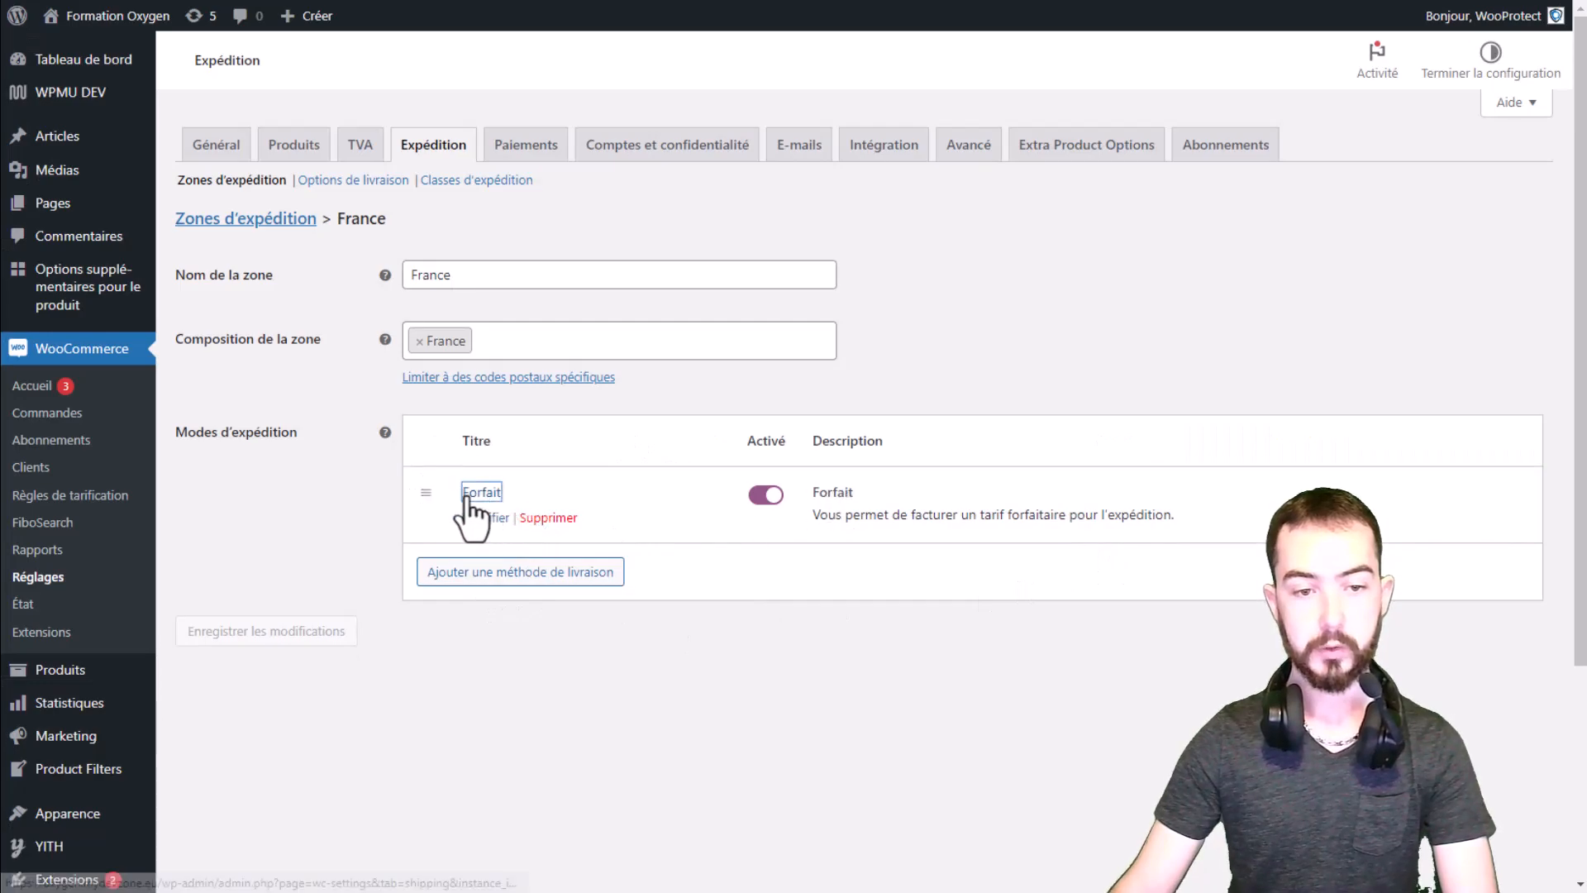
click(625, 500)
key(BackSpace)
text(10)
click(1229, 570)
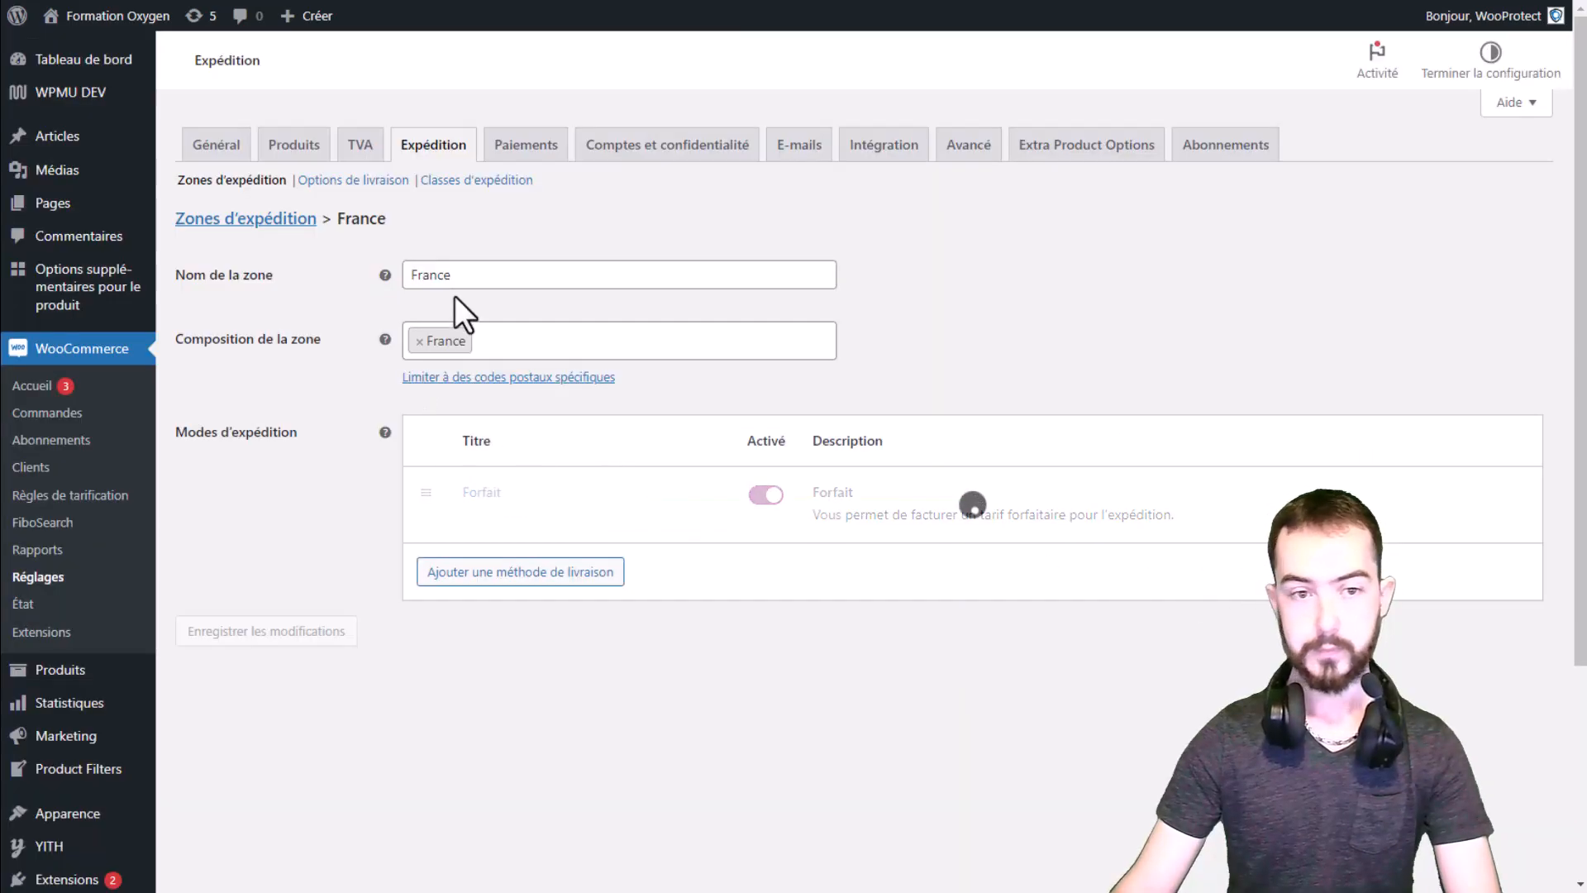
Return to the shipping zones list and review the Europe zone's regions and shipping methods.
click(238, 219)
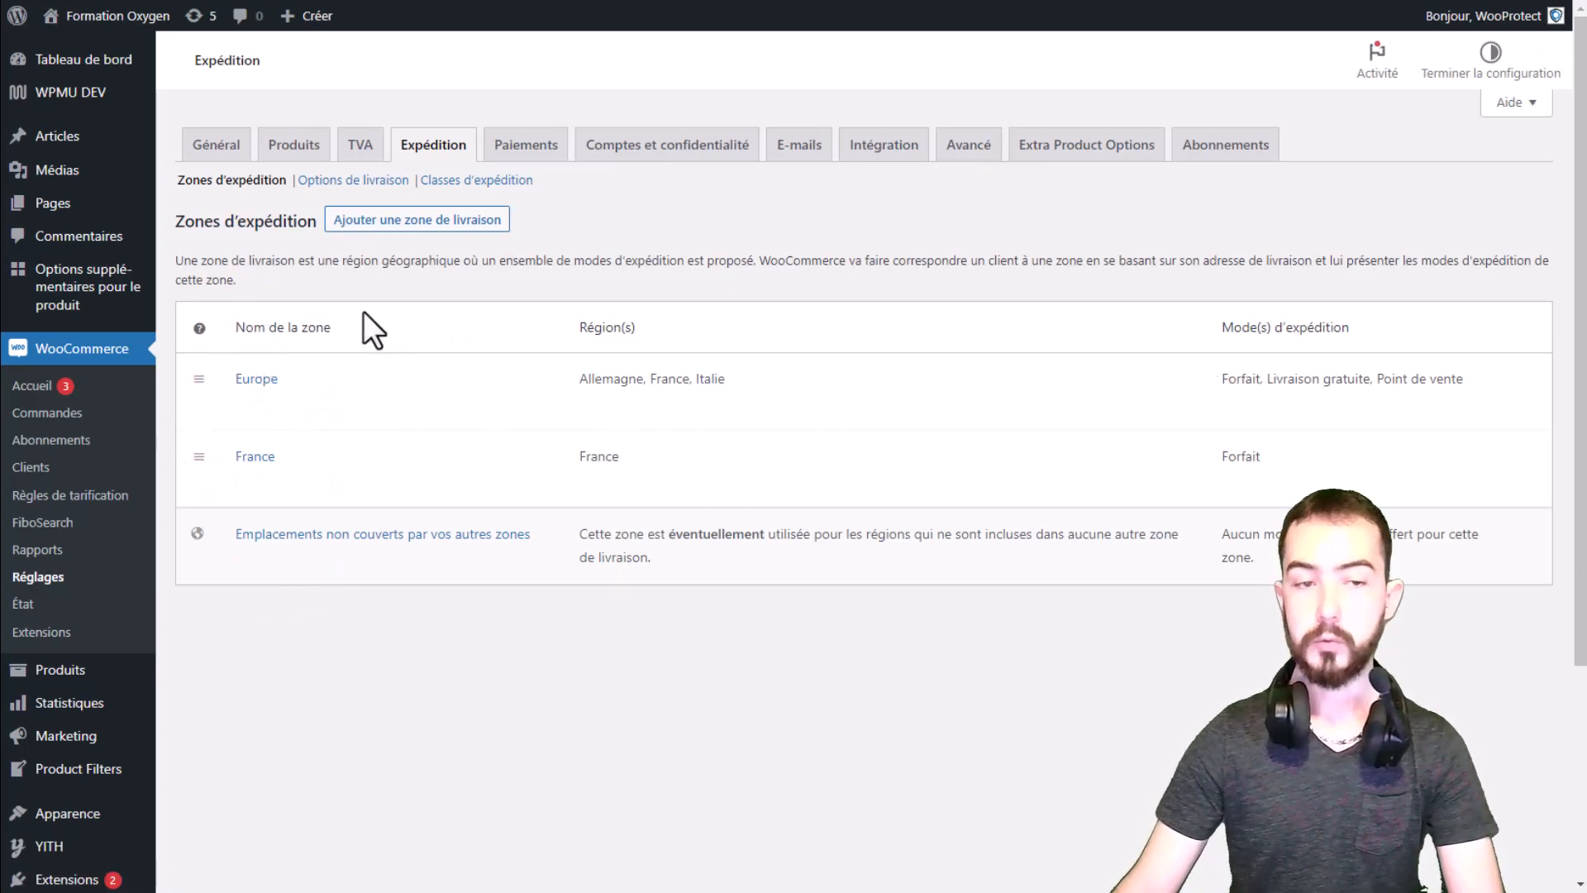
triple_click(645, 380)
drag(1223, 380, 1463, 385)
click(758, 388)
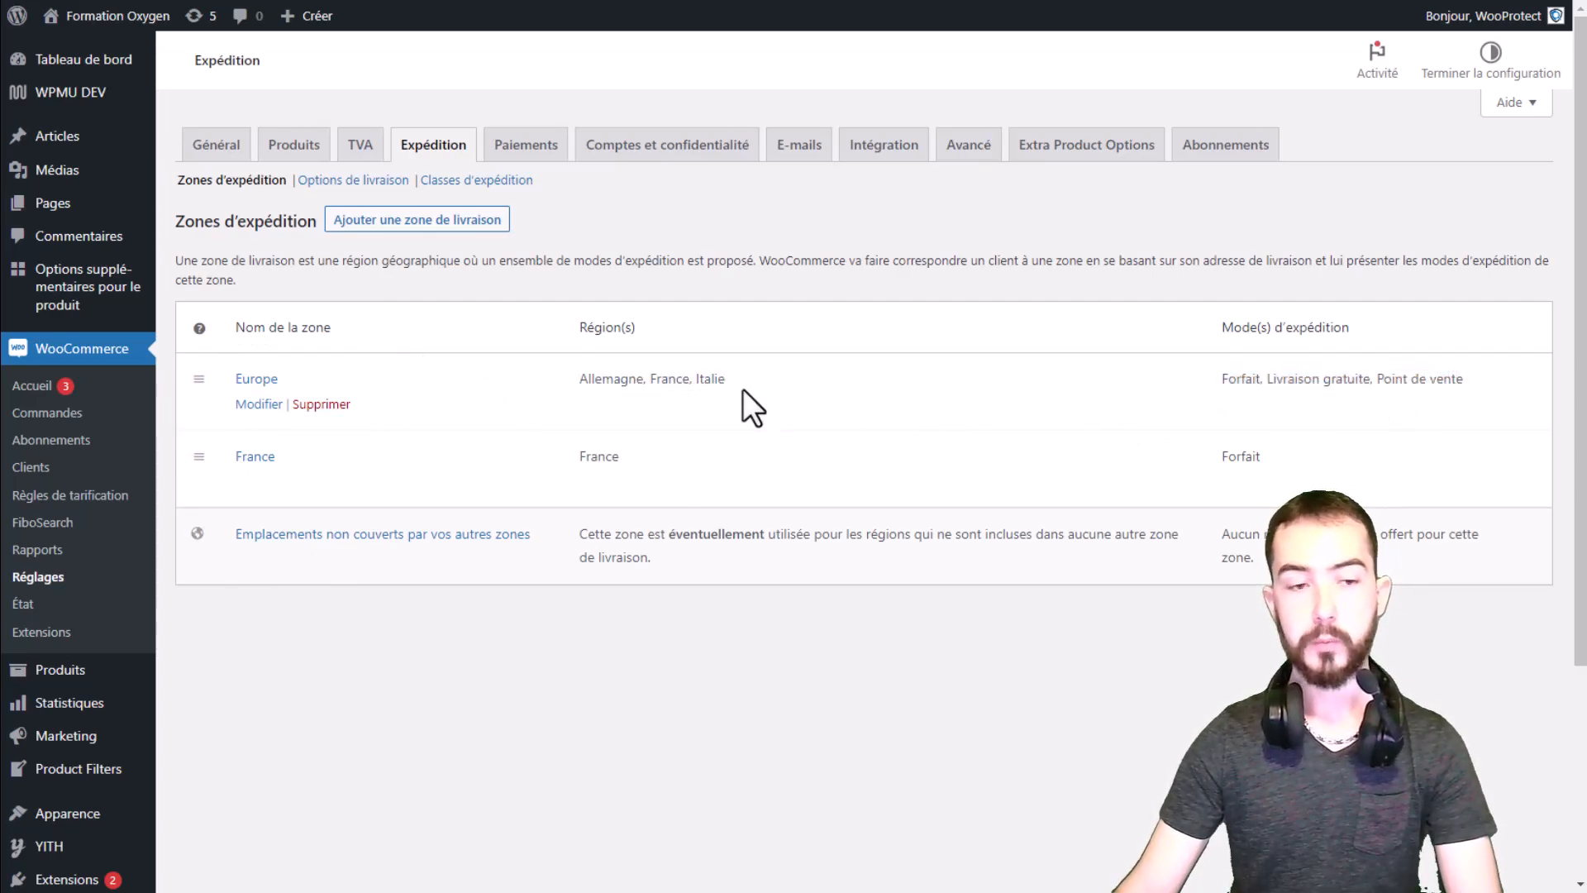
Replace the Europe zone's individual countries with the whole Europe region, save it, and return to the zones list.
click(246, 378)
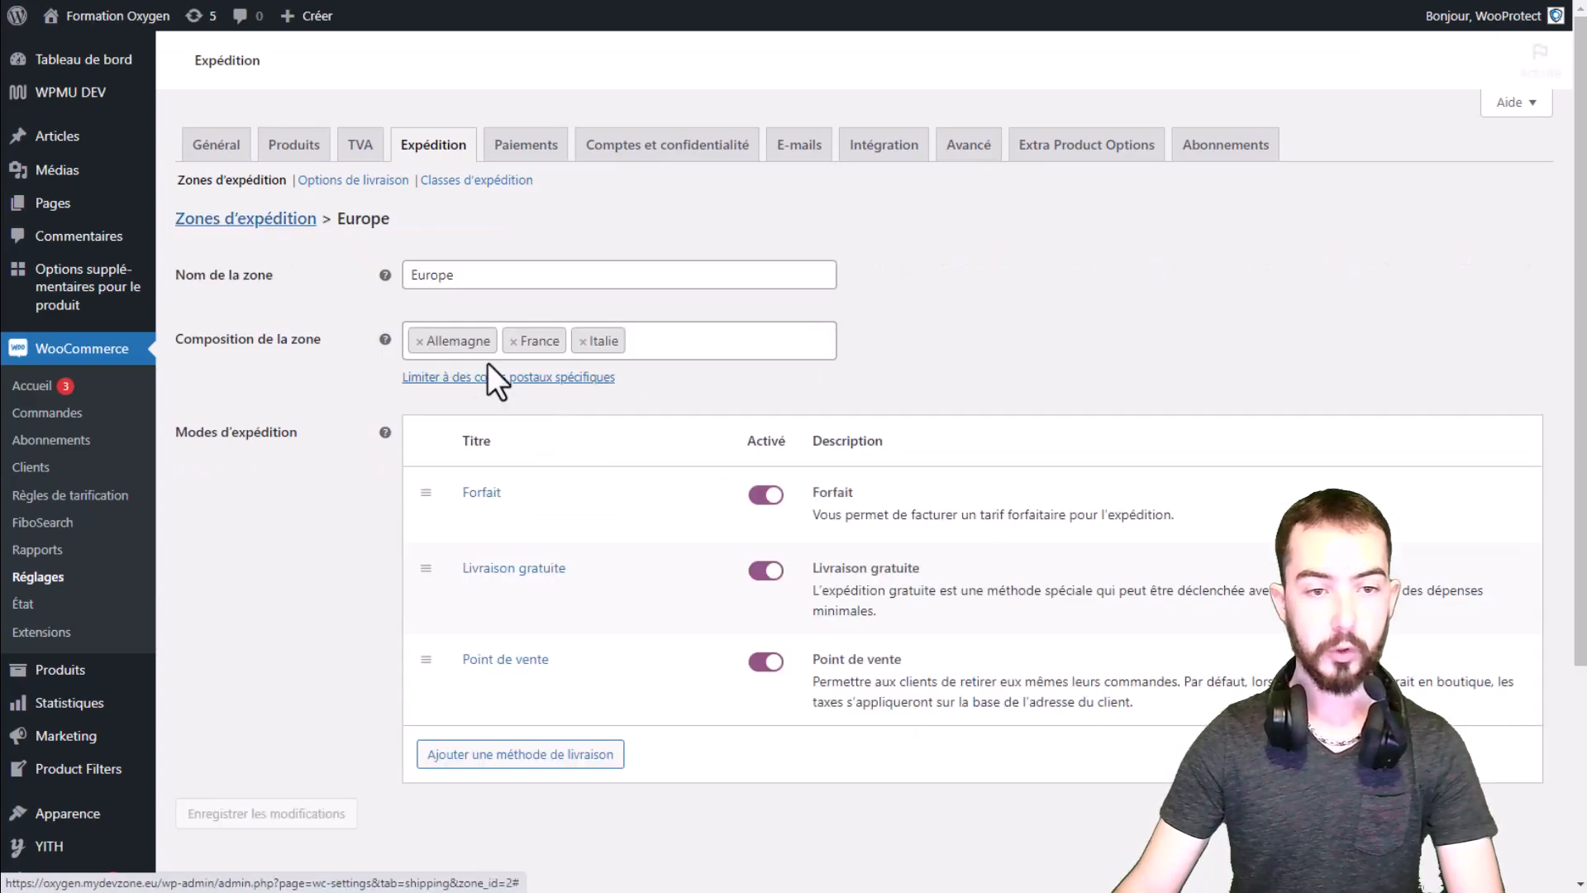
click(419, 340)
click(419, 341)
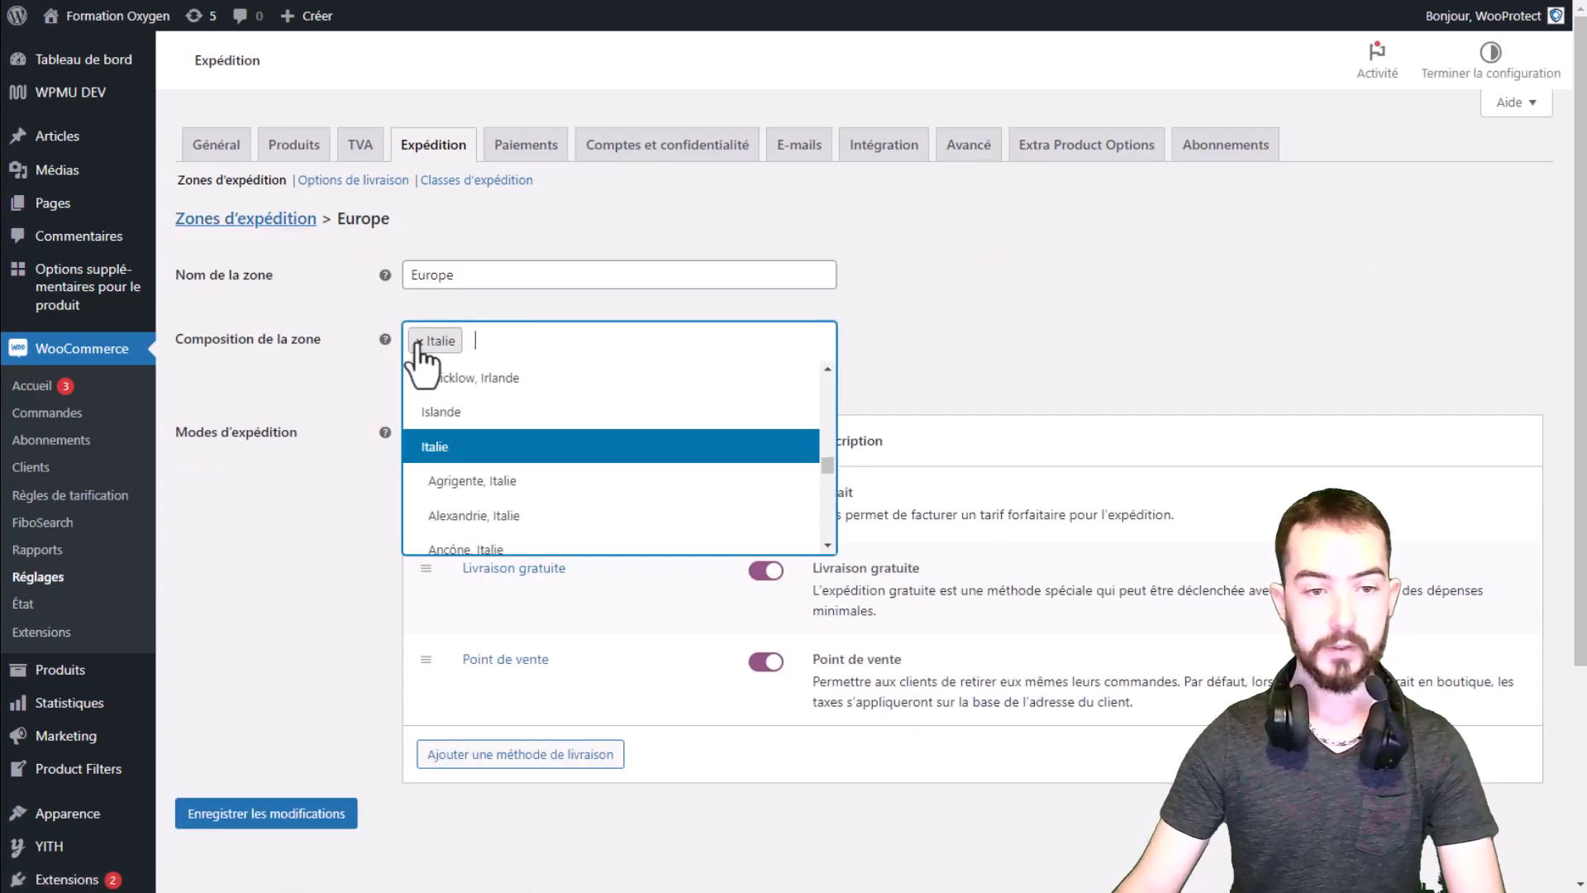
click(419, 340)
click(474, 339)
text(euro)
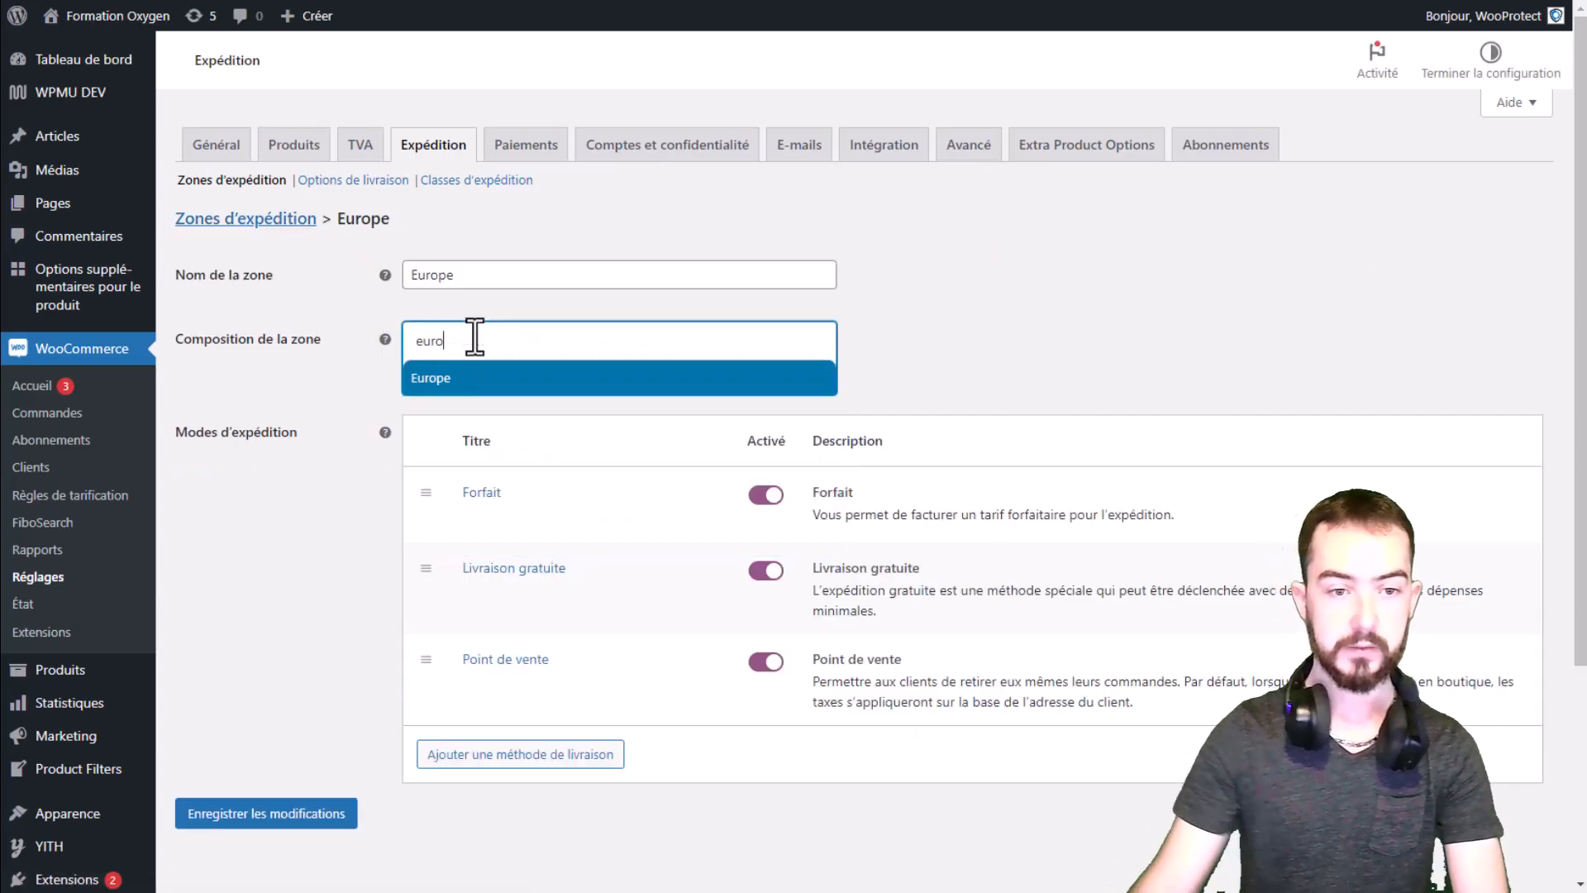
click(420, 382)
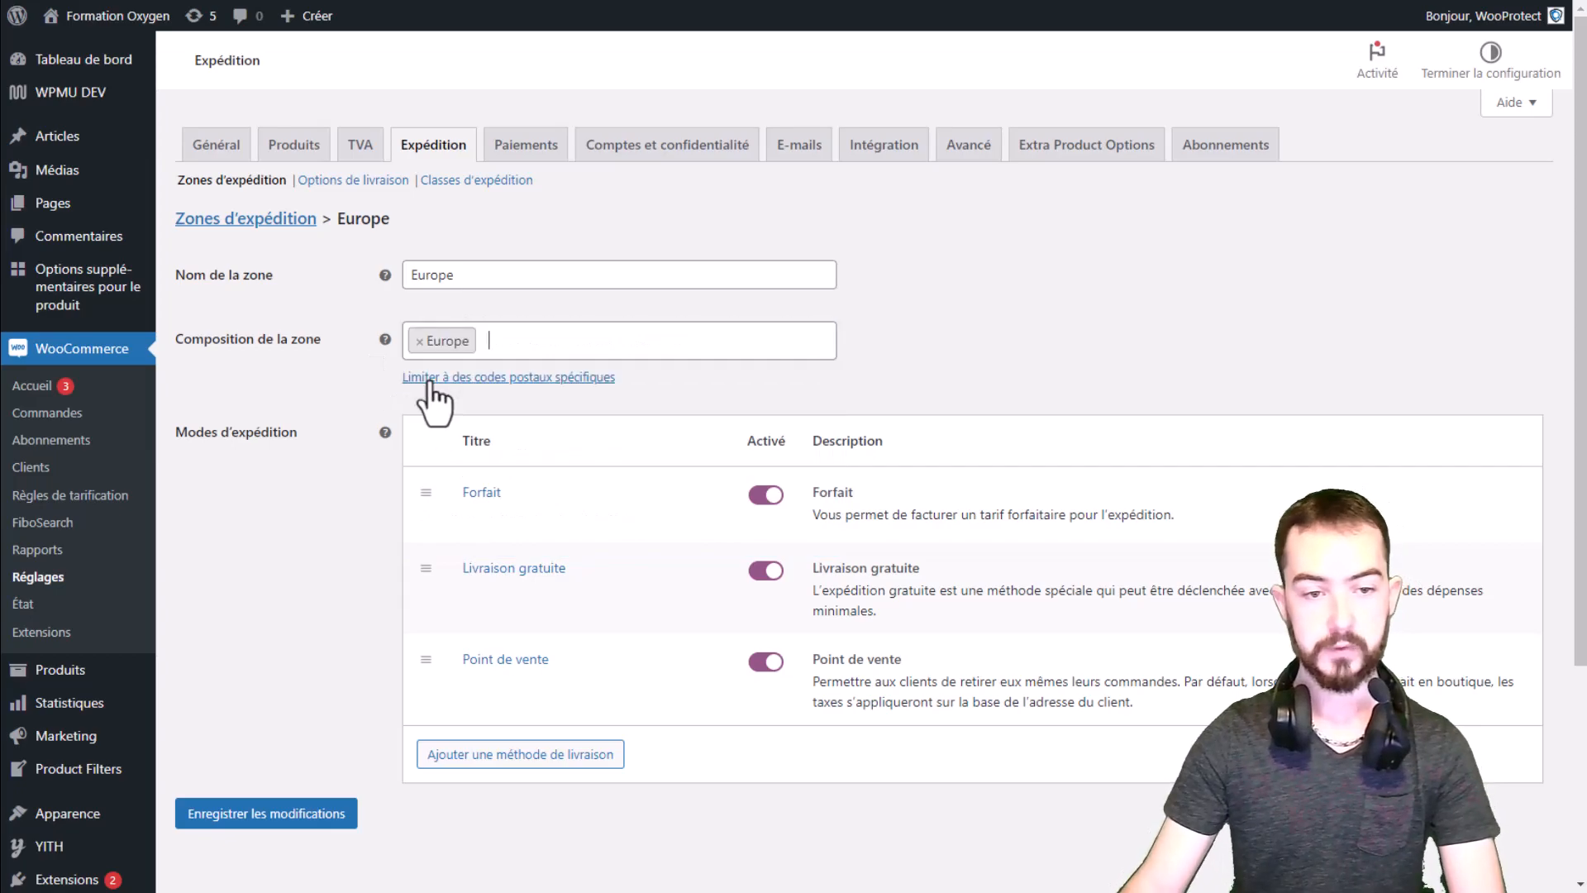
click(255, 815)
click(207, 219)
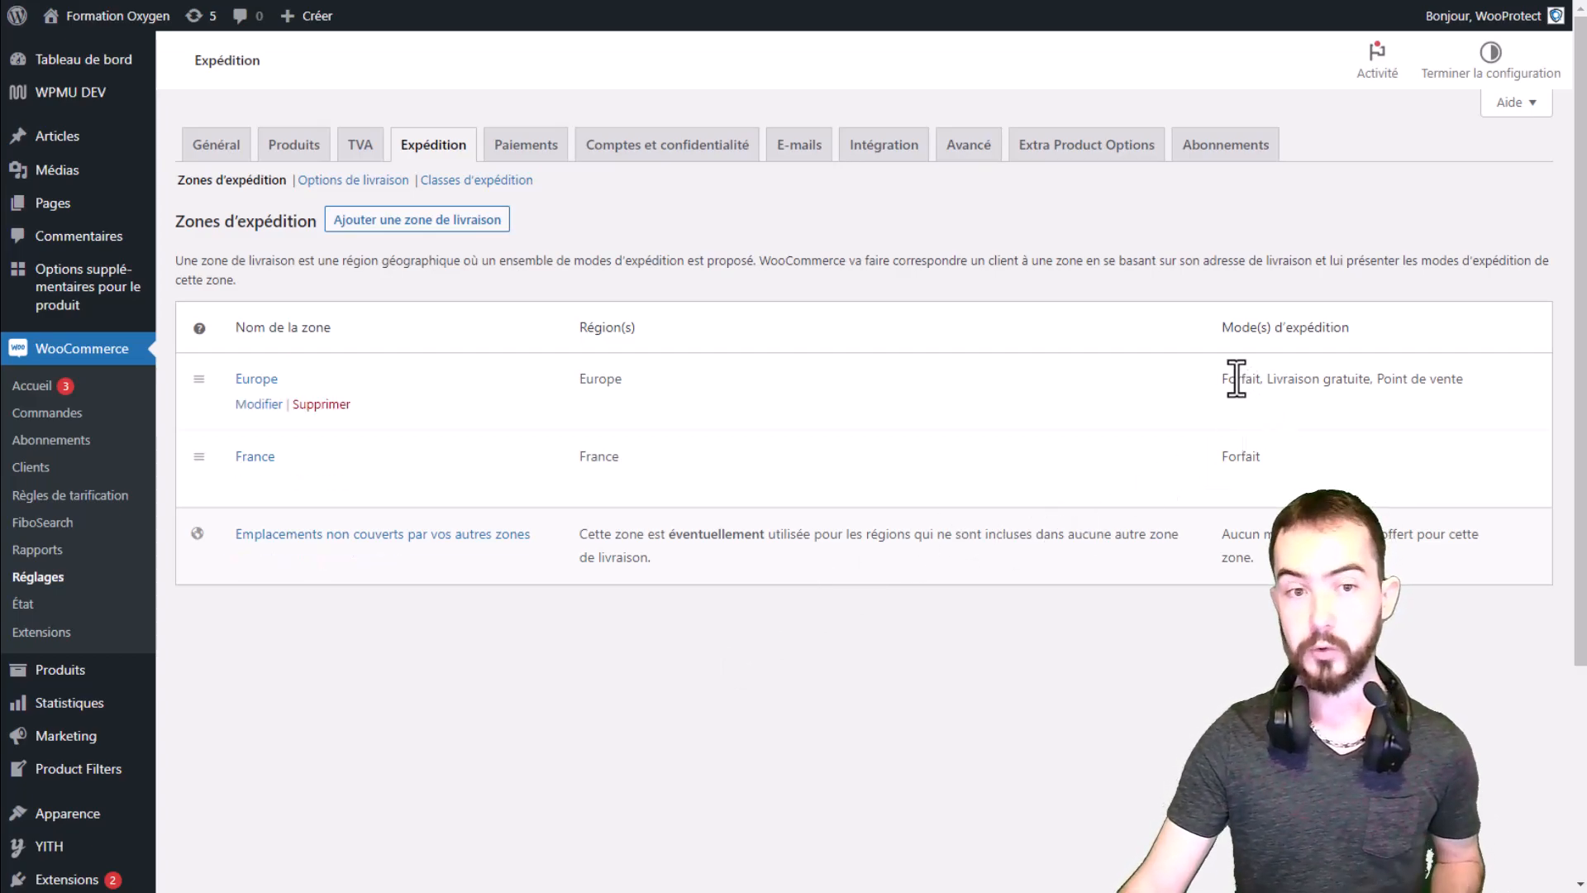
Compare the shipping methods offered by the Europe zone with those of the France zone.
drag(1224, 458, 1265, 454)
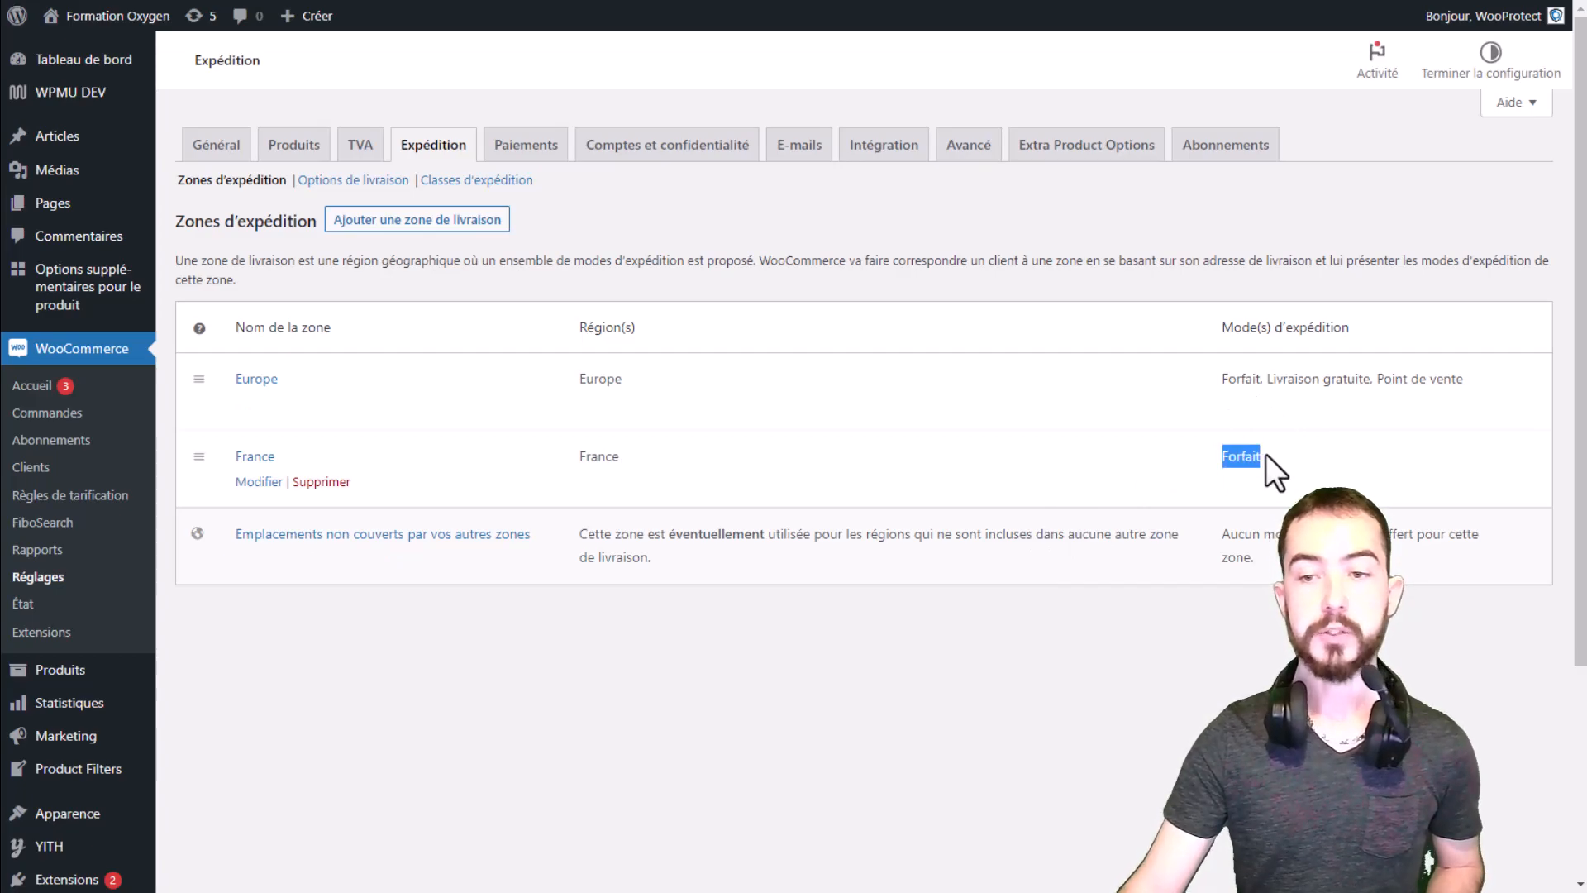
click(957, 693)
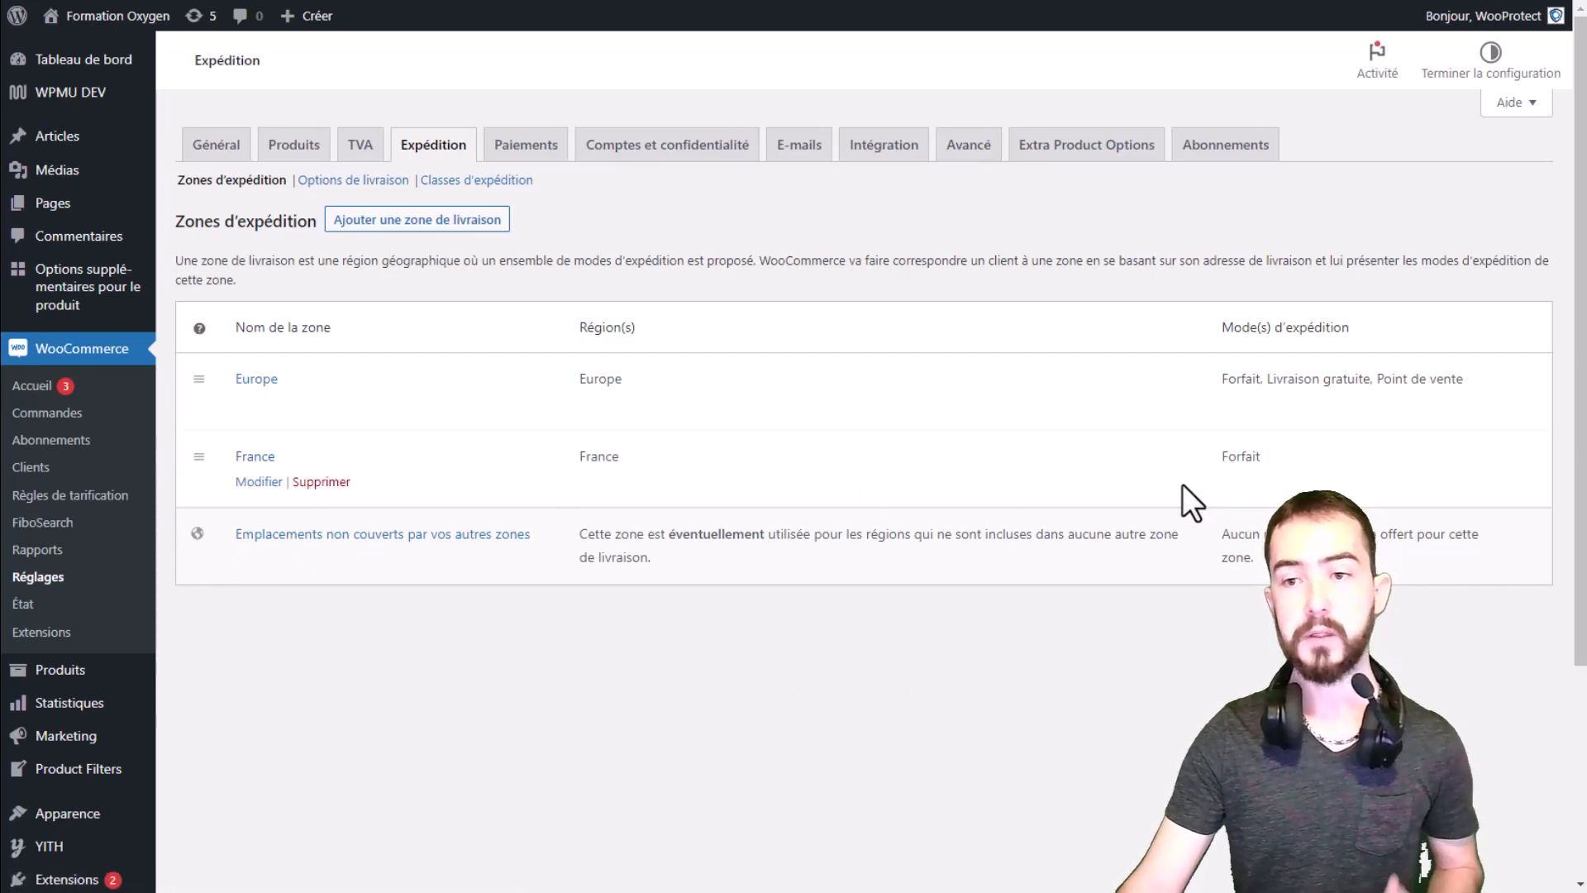
drag(1221, 379, 1463, 379)
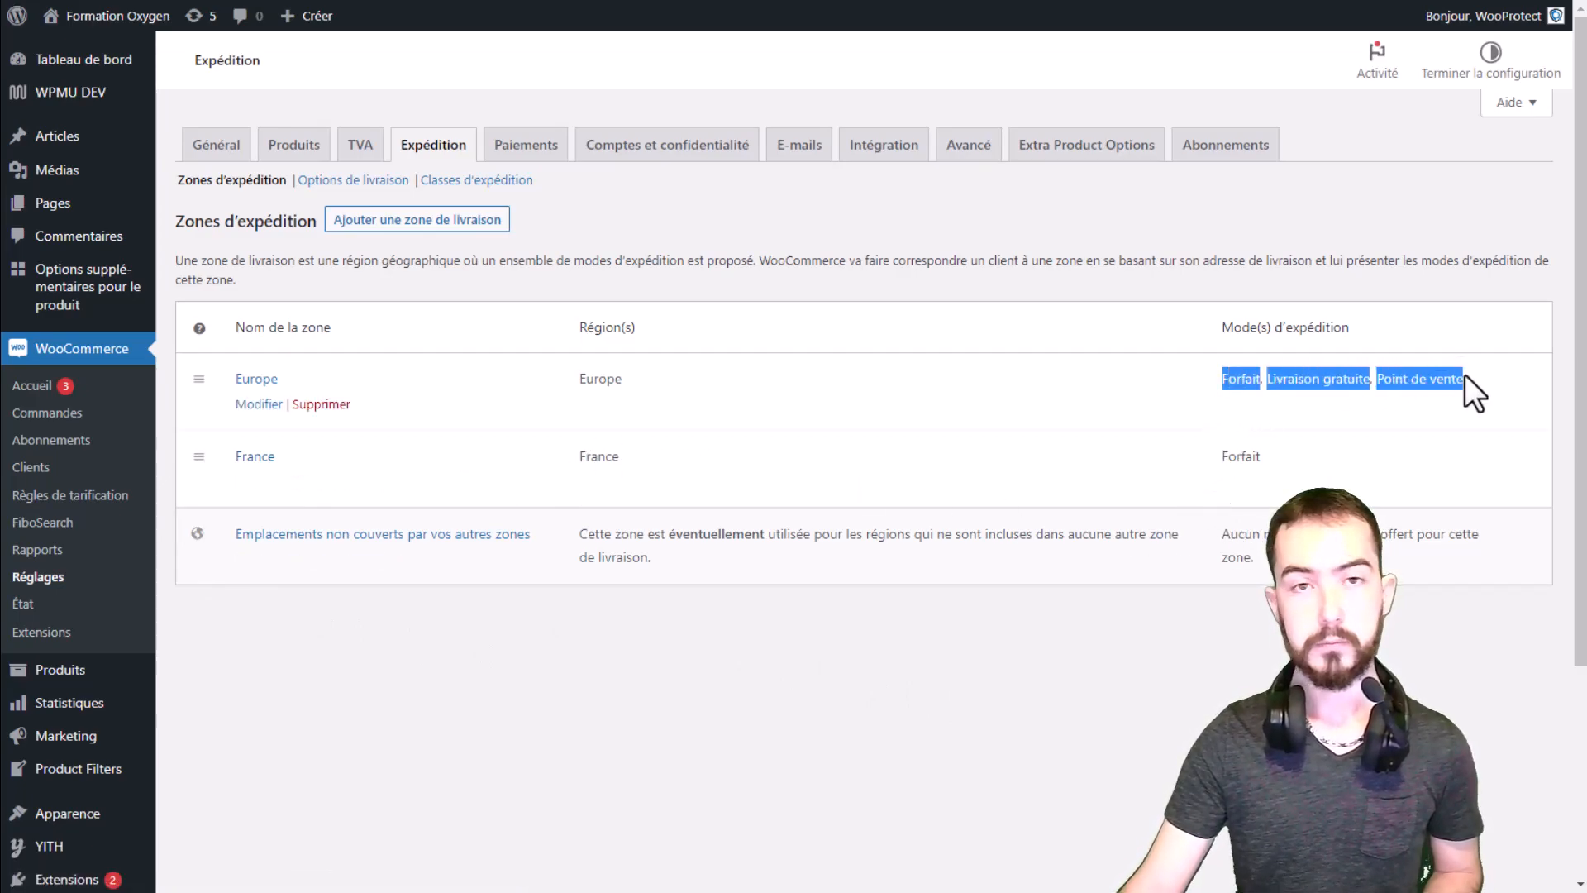
click(935, 660)
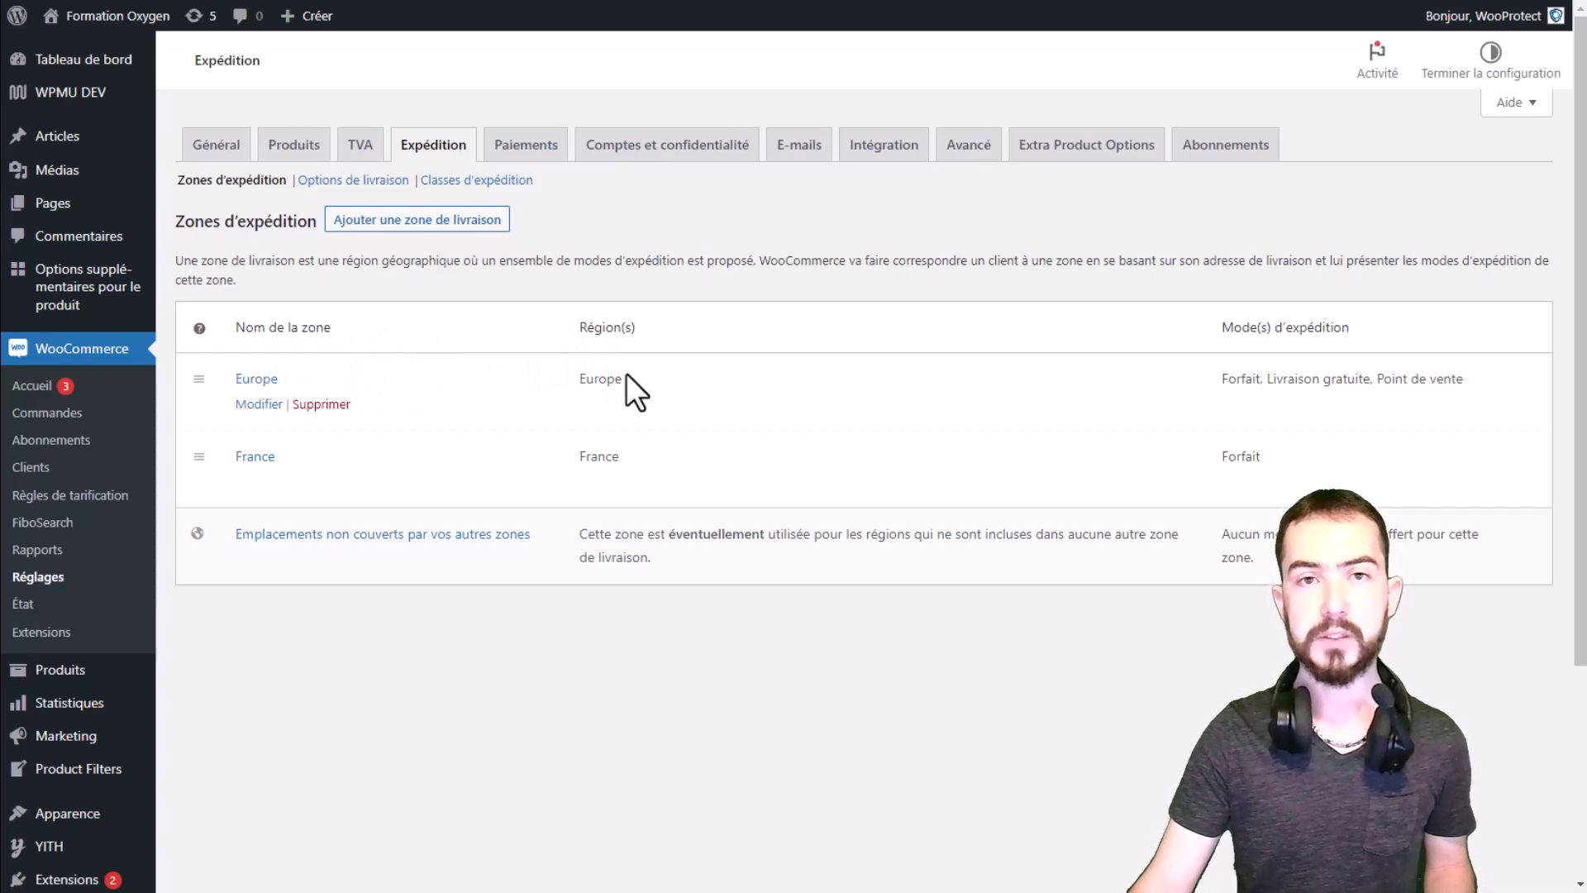
drag(1229, 381, 1466, 369)
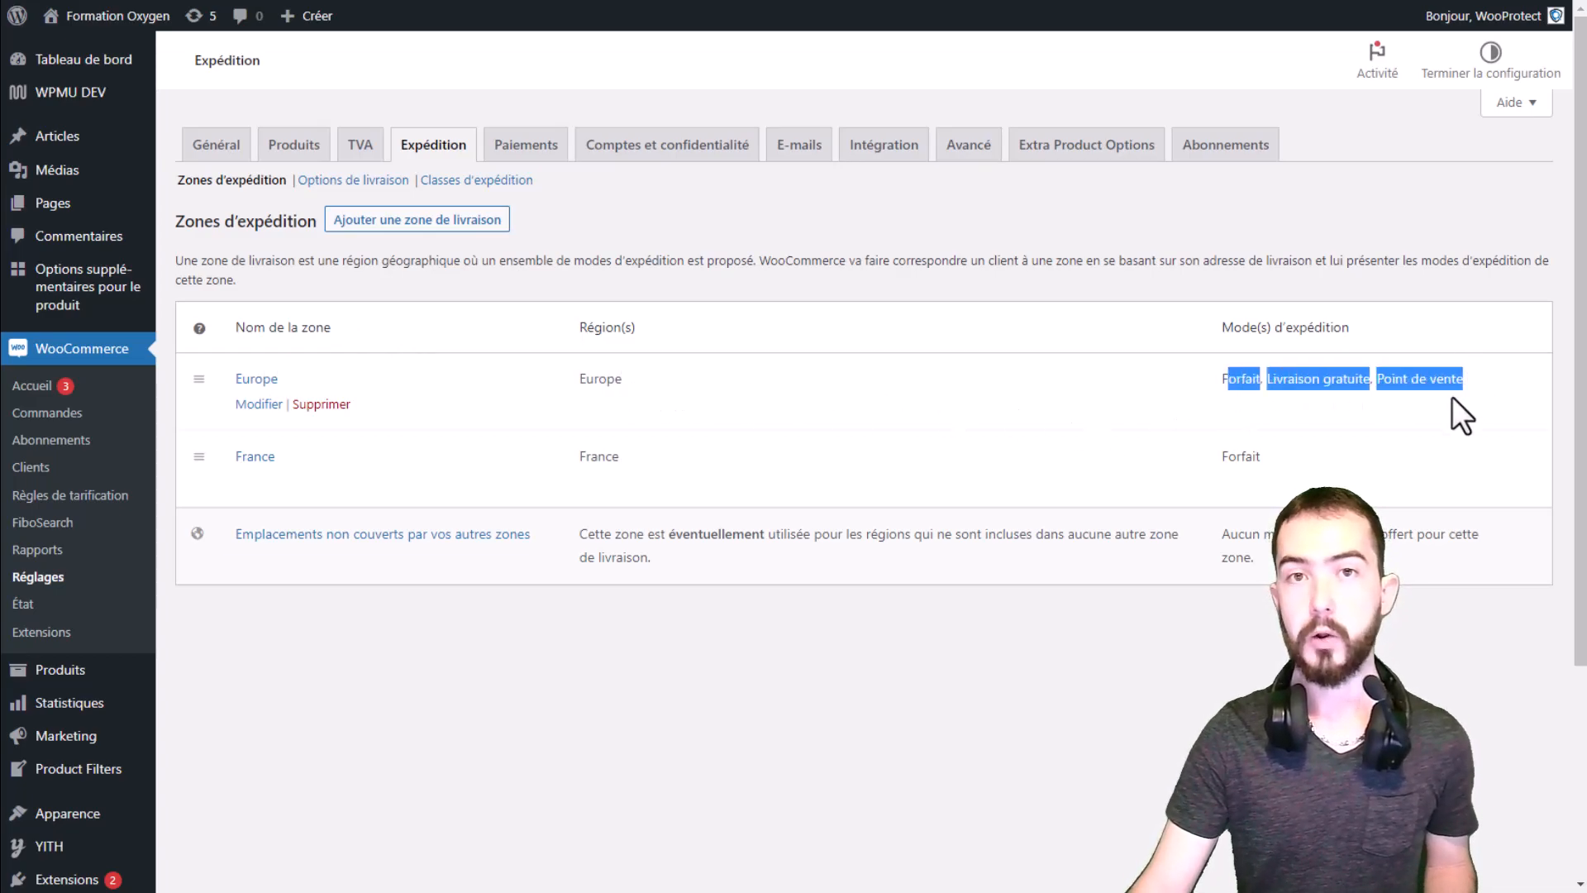
drag(1222, 457, 1328, 453)
click(1328, 453)
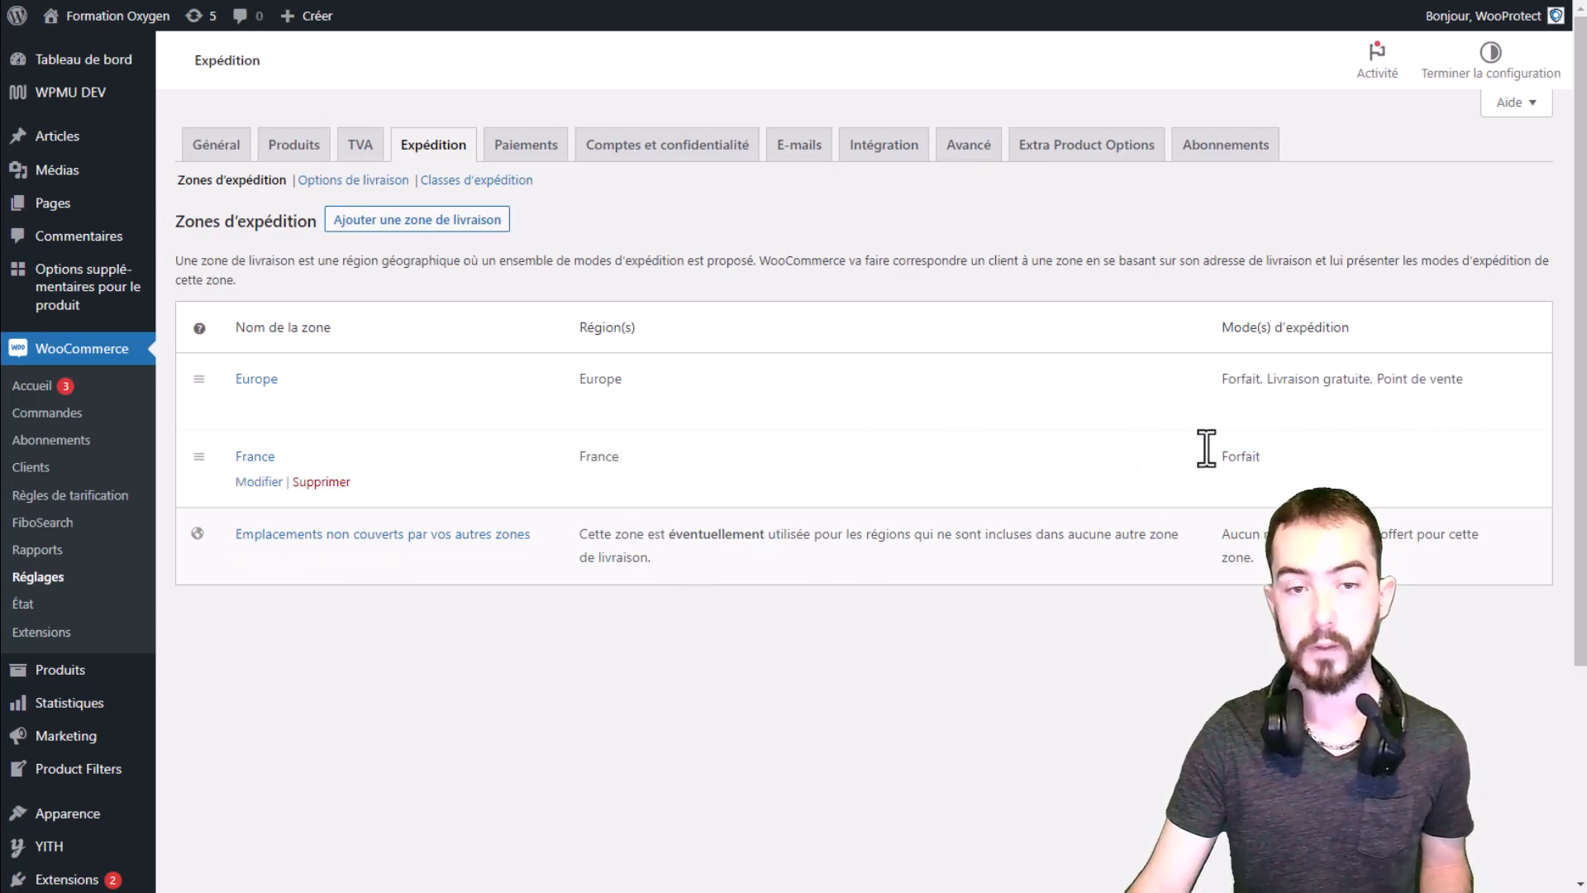
Move the France zone above the Europe zone in the shipping zones order.
drag(227, 379, 1481, 399)
click(948, 688)
drag(198, 455, 189, 349)
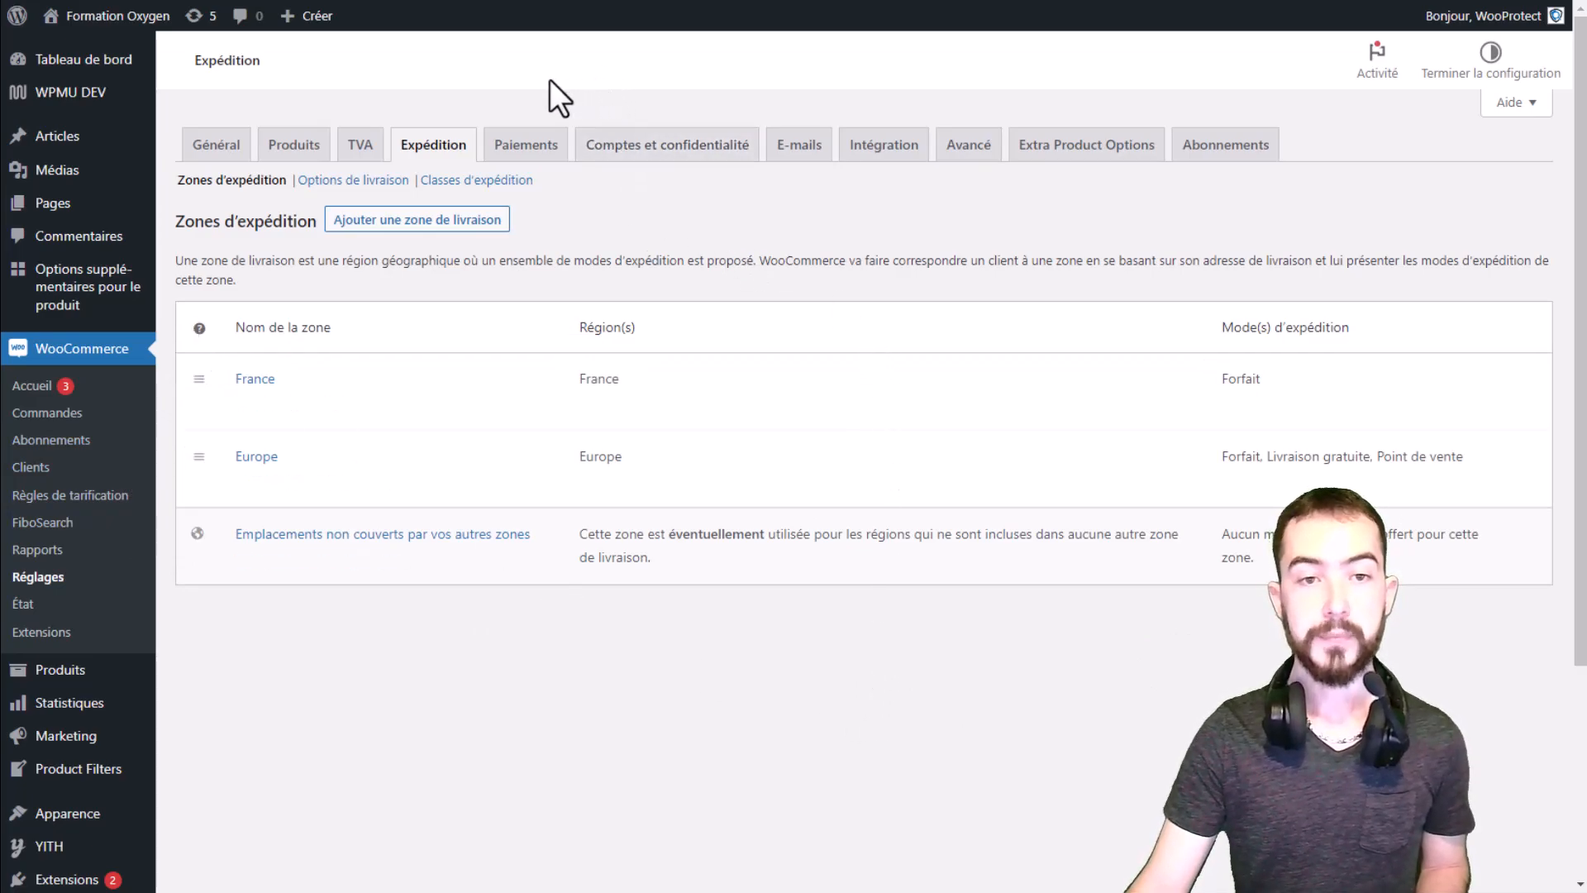
Review the reordered zones, checking France's shipping method and the regions of both zones.
mouse_move(258, 386)
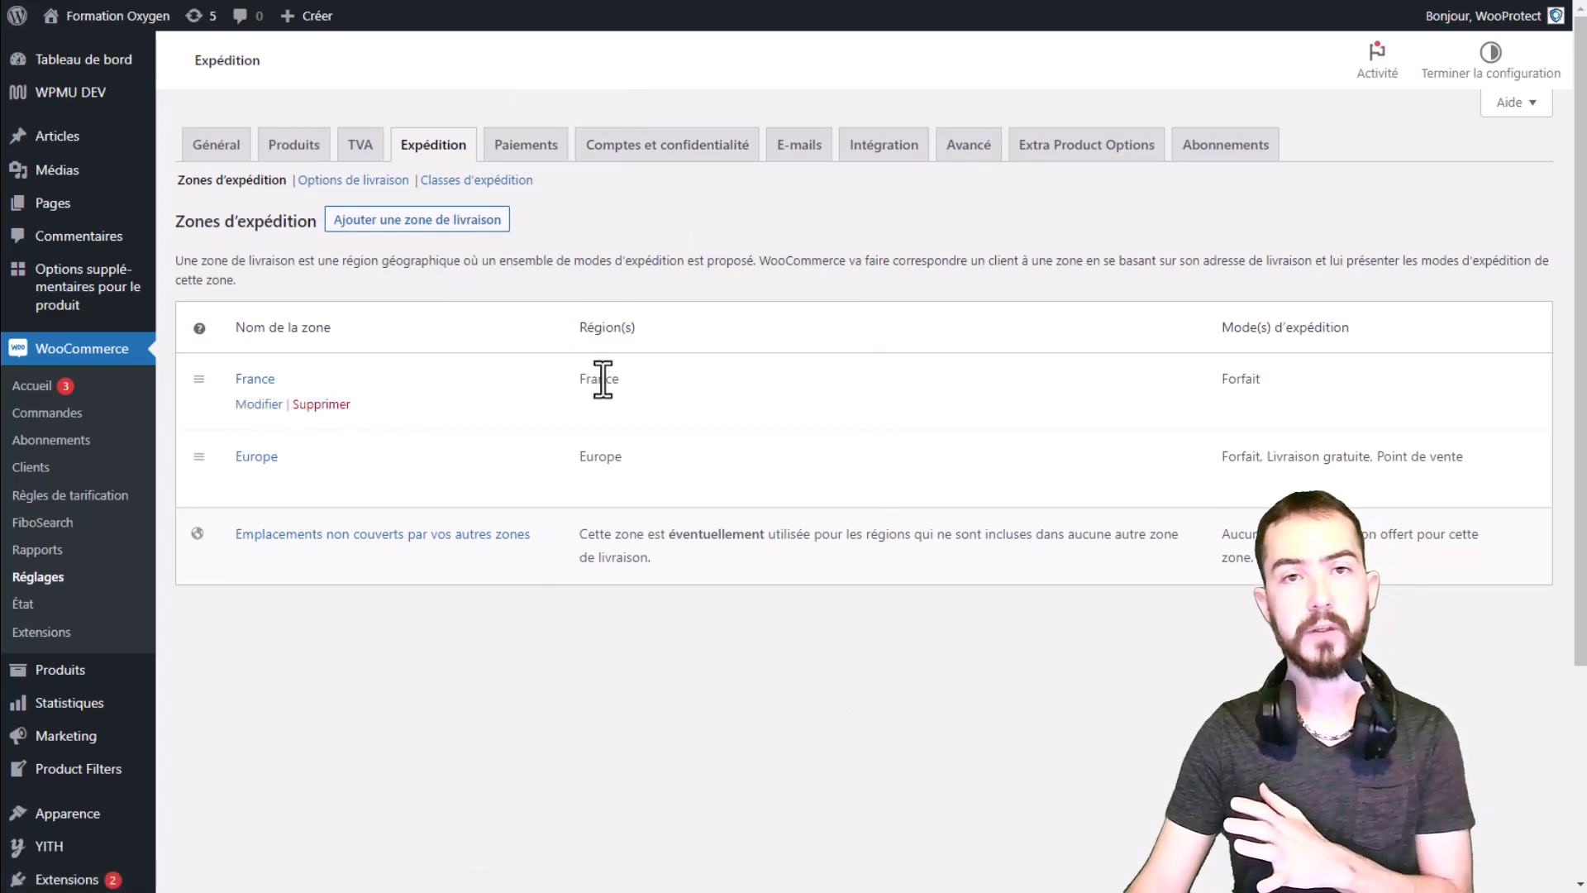
double_click(1250, 380)
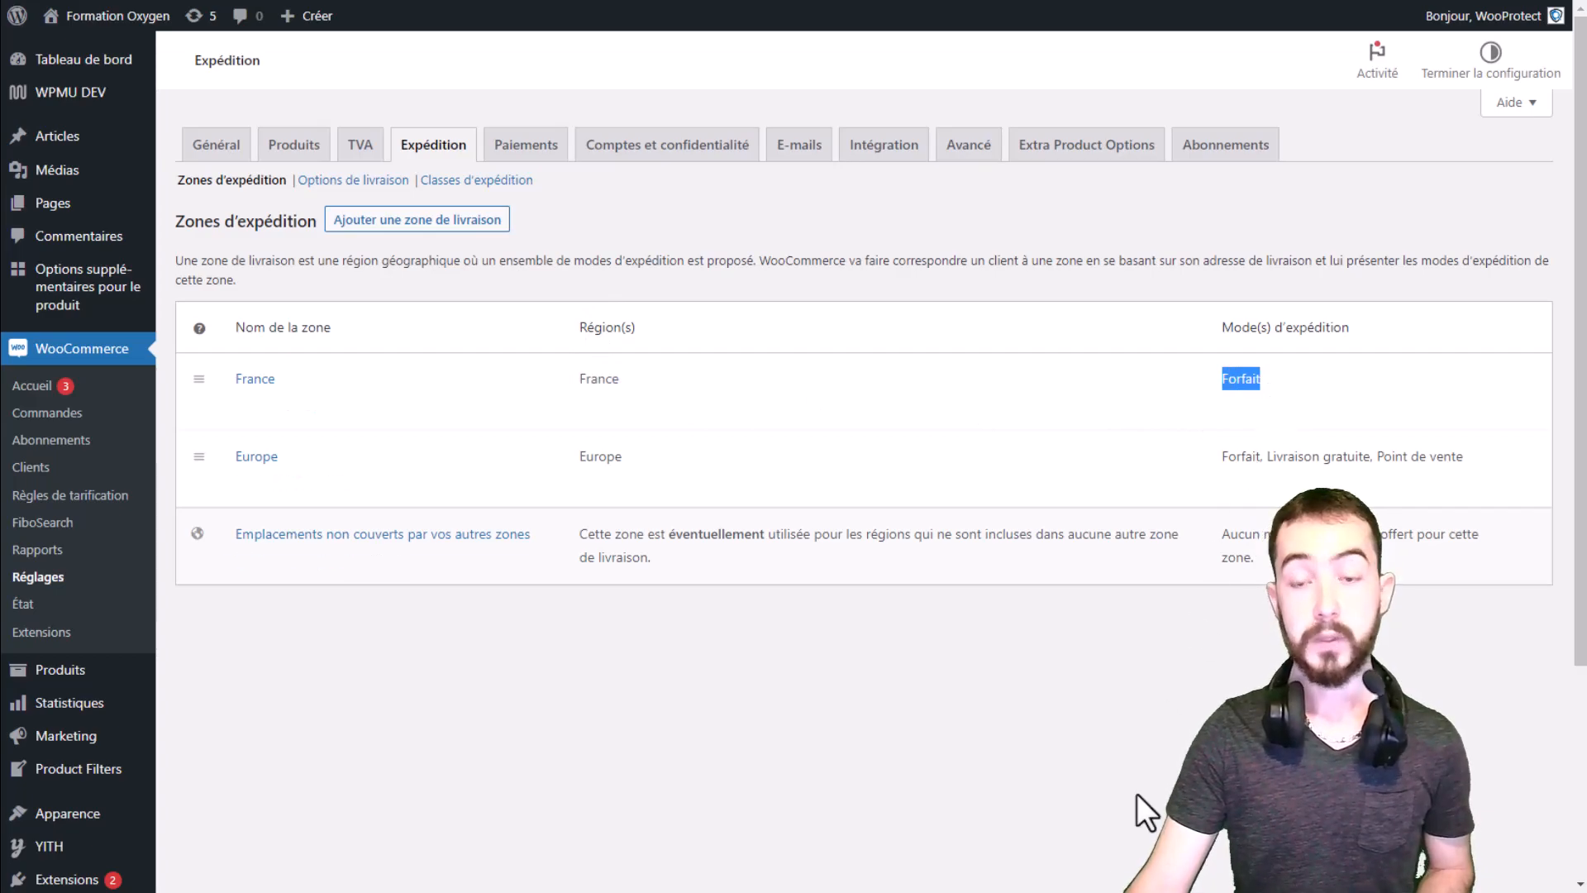
click(1119, 779)
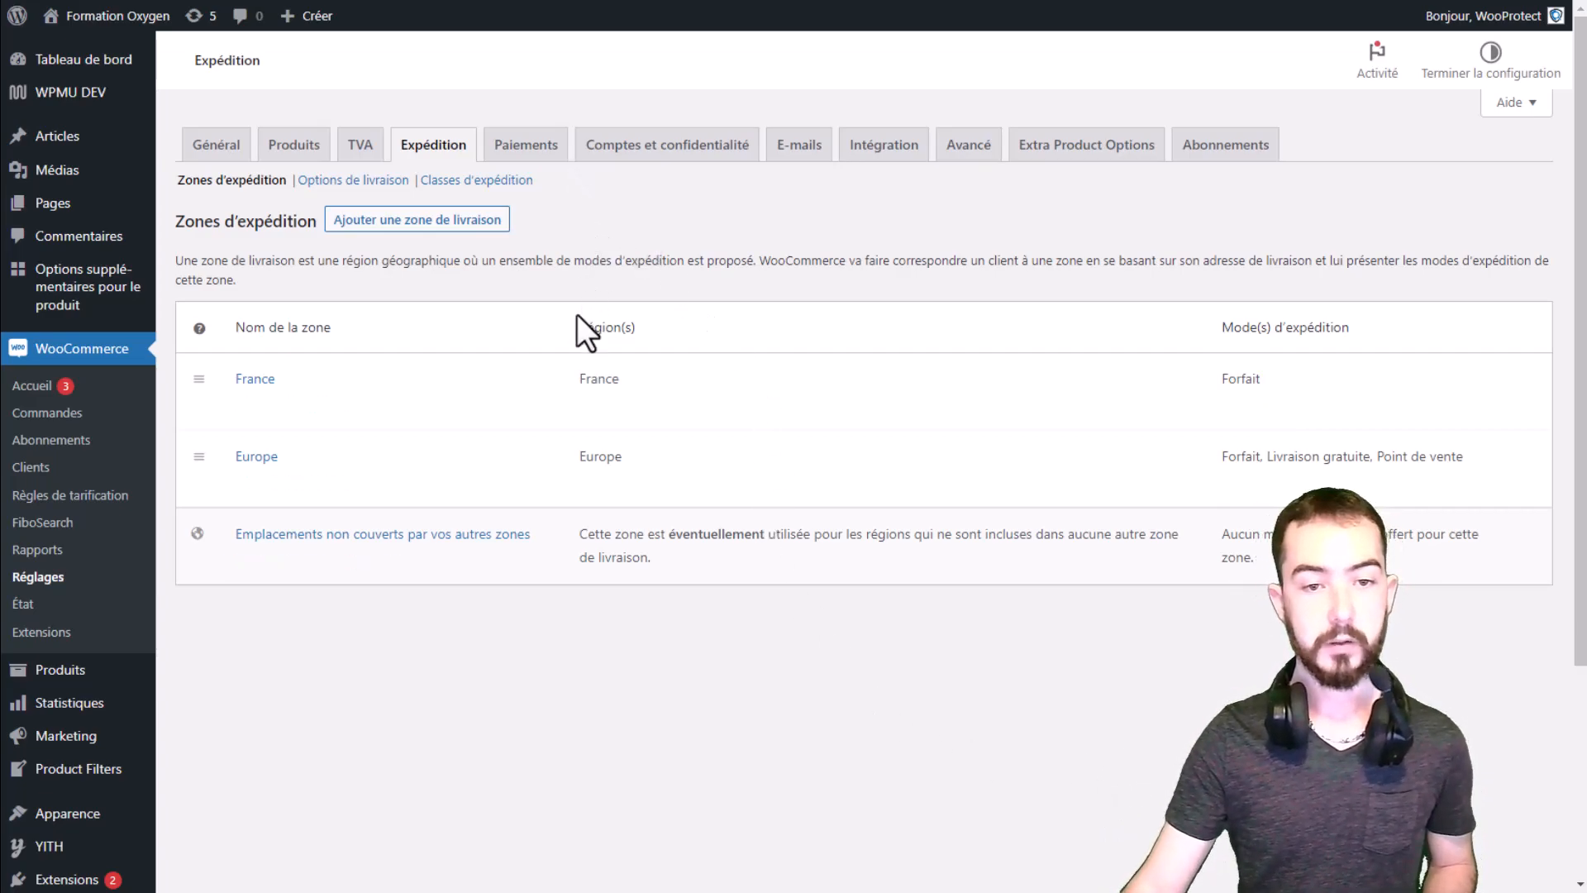
double_click(587, 381)
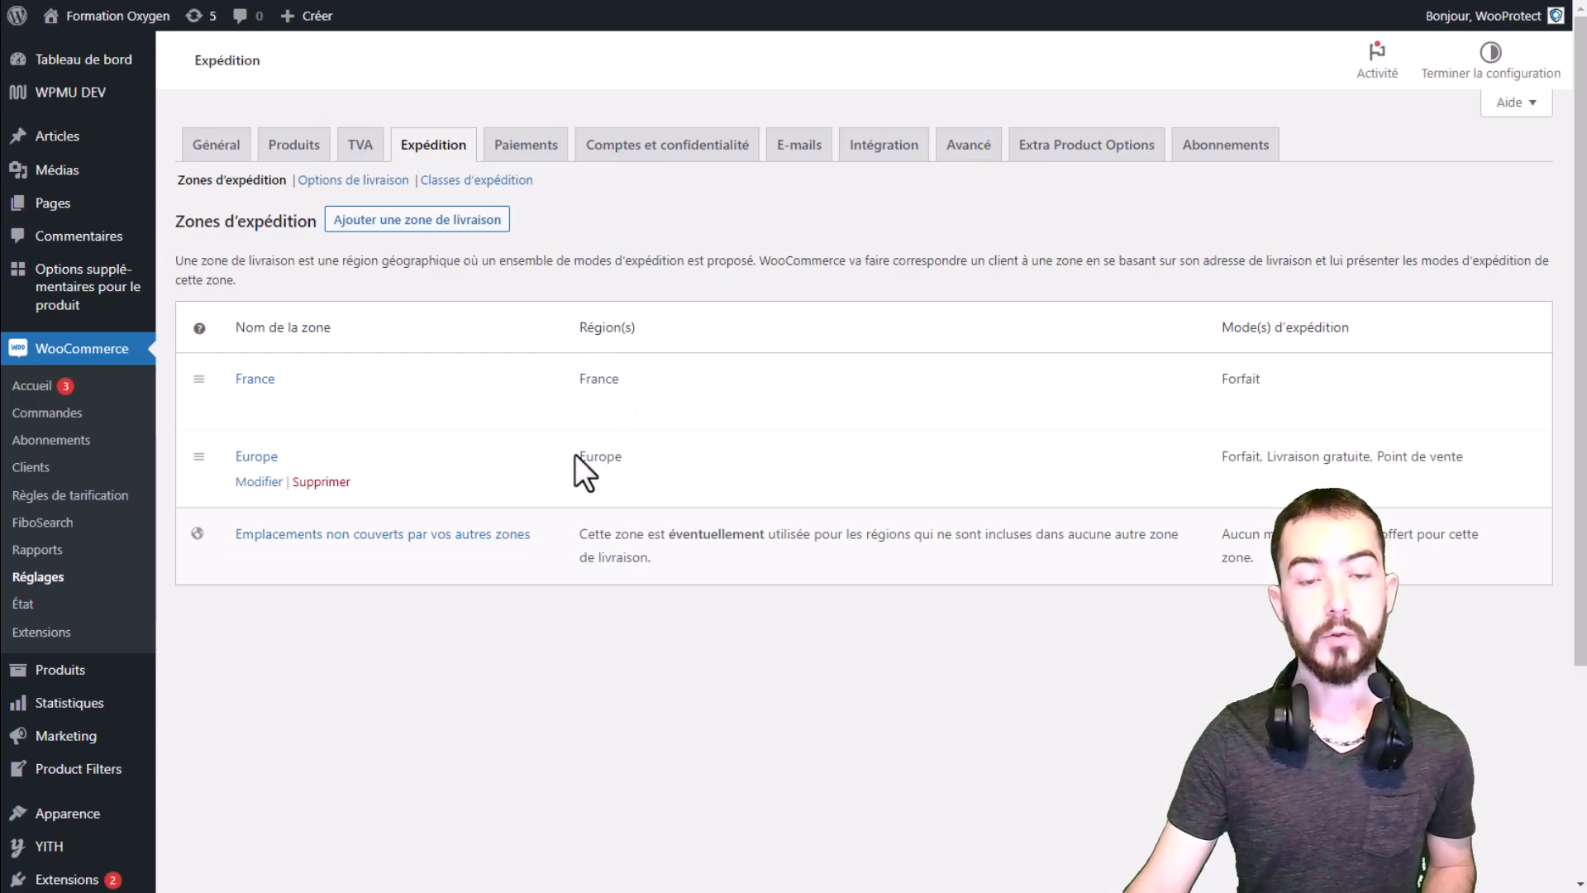
drag(574, 453, 633, 450)
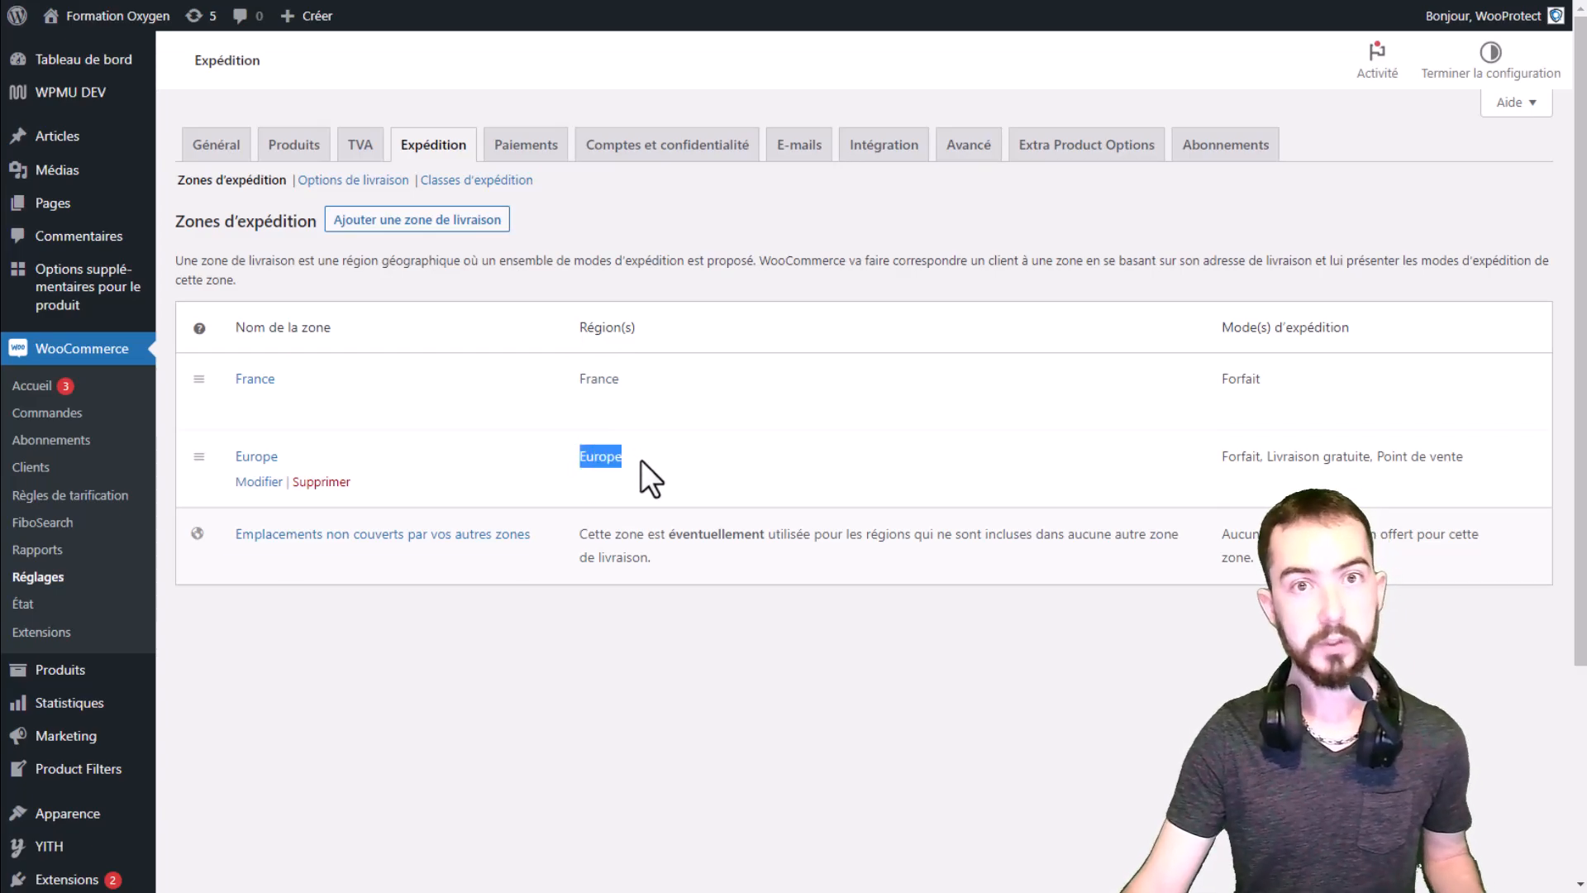
Check the shipping methods listed for the Europe zone against those listed for the France zone.
click(641, 460)
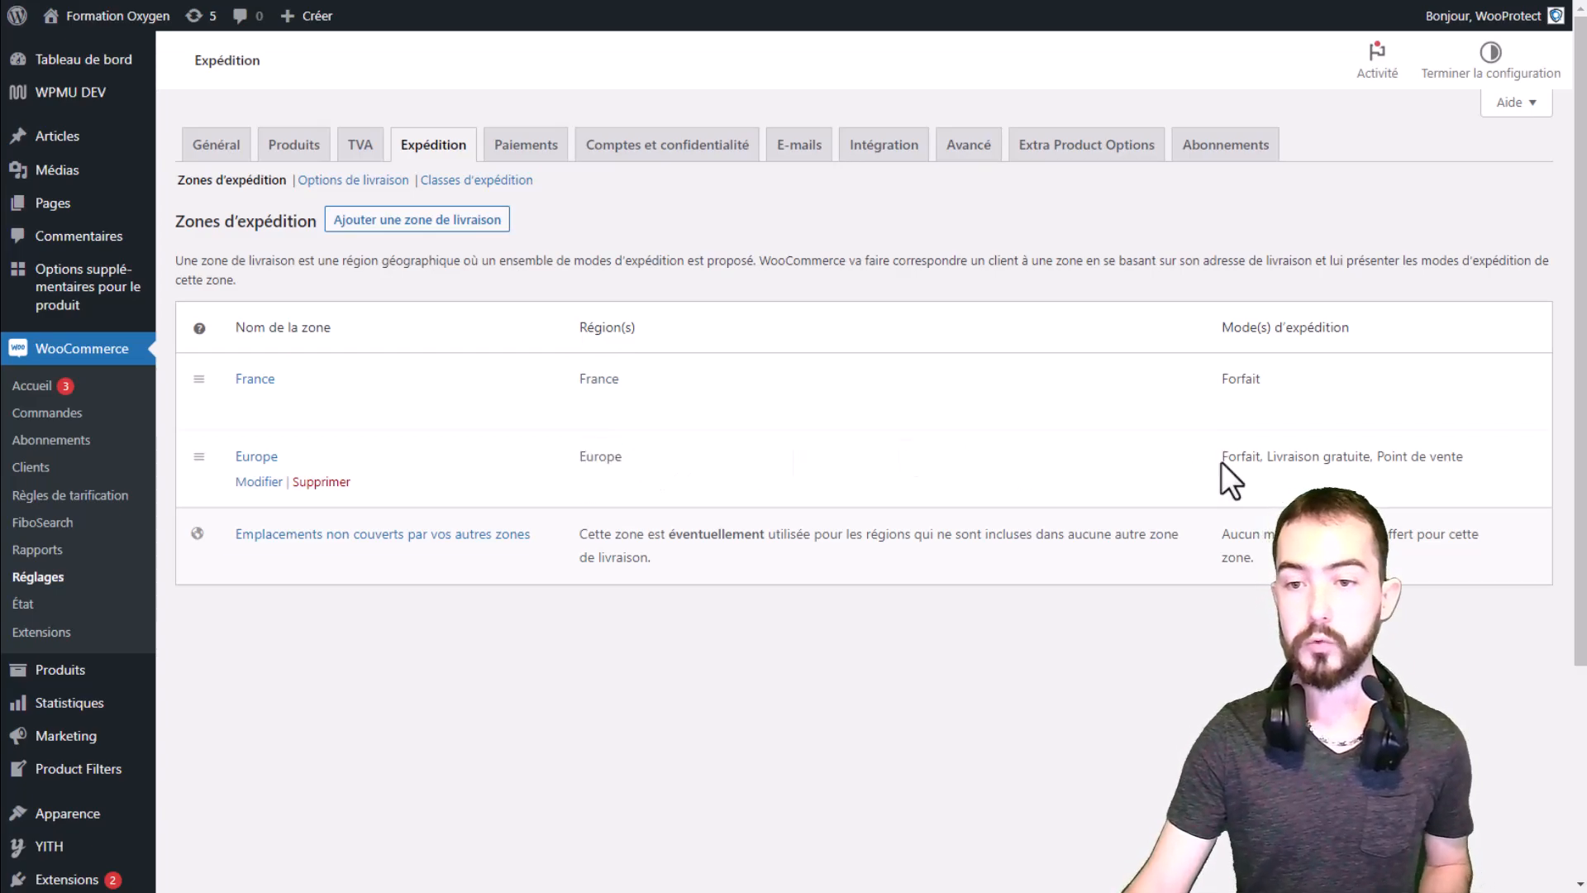
drag(1221, 456, 1490, 452)
click(1495, 448)
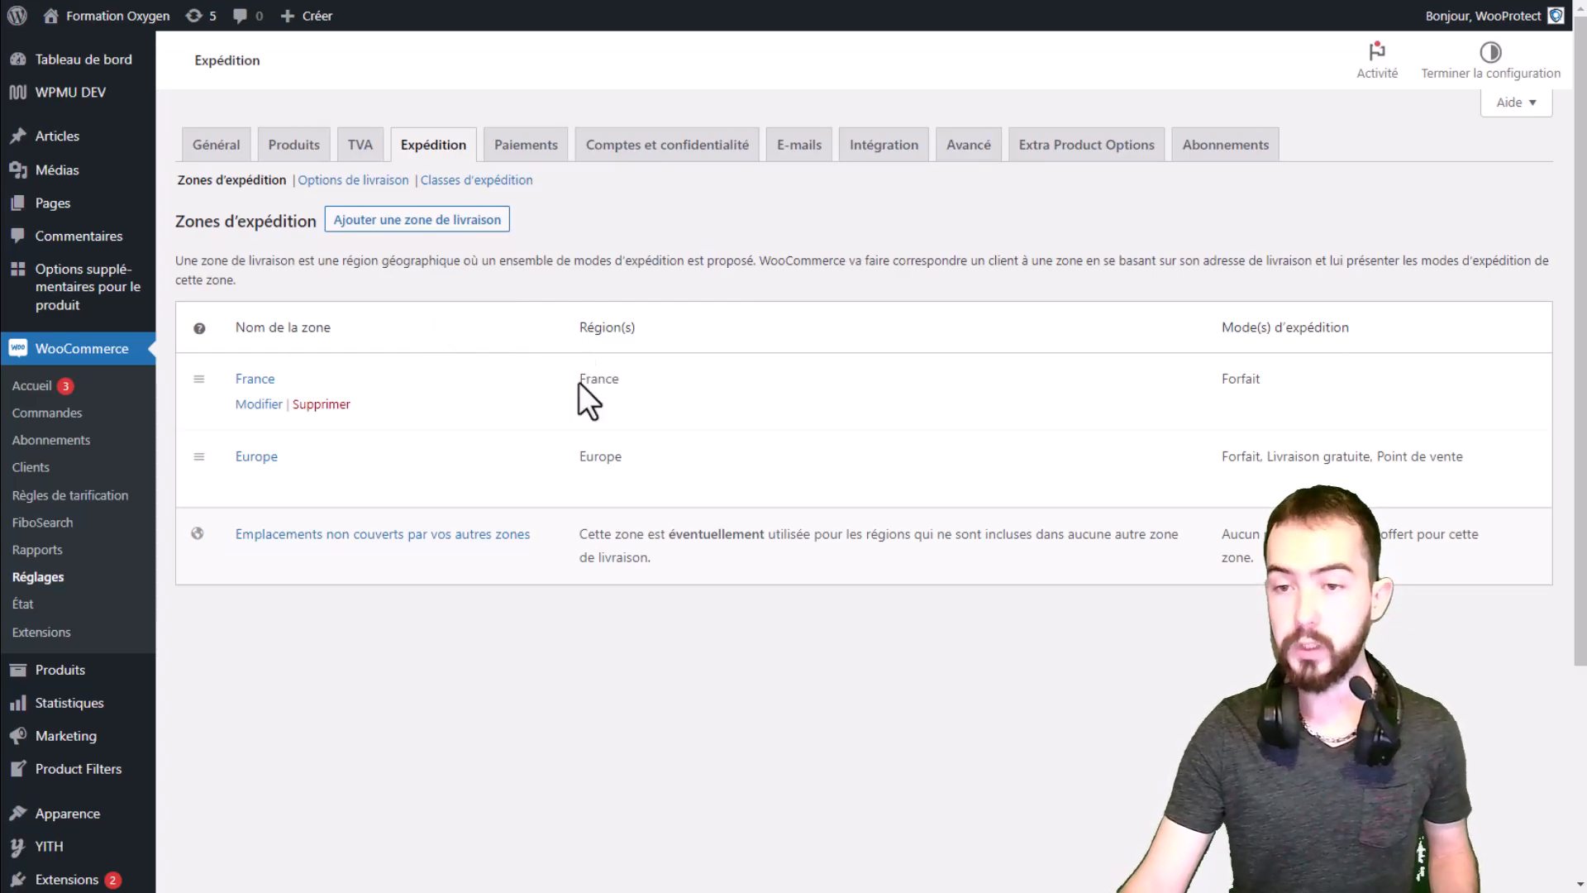
drag(1225, 379, 1265, 380)
click(1264, 379)
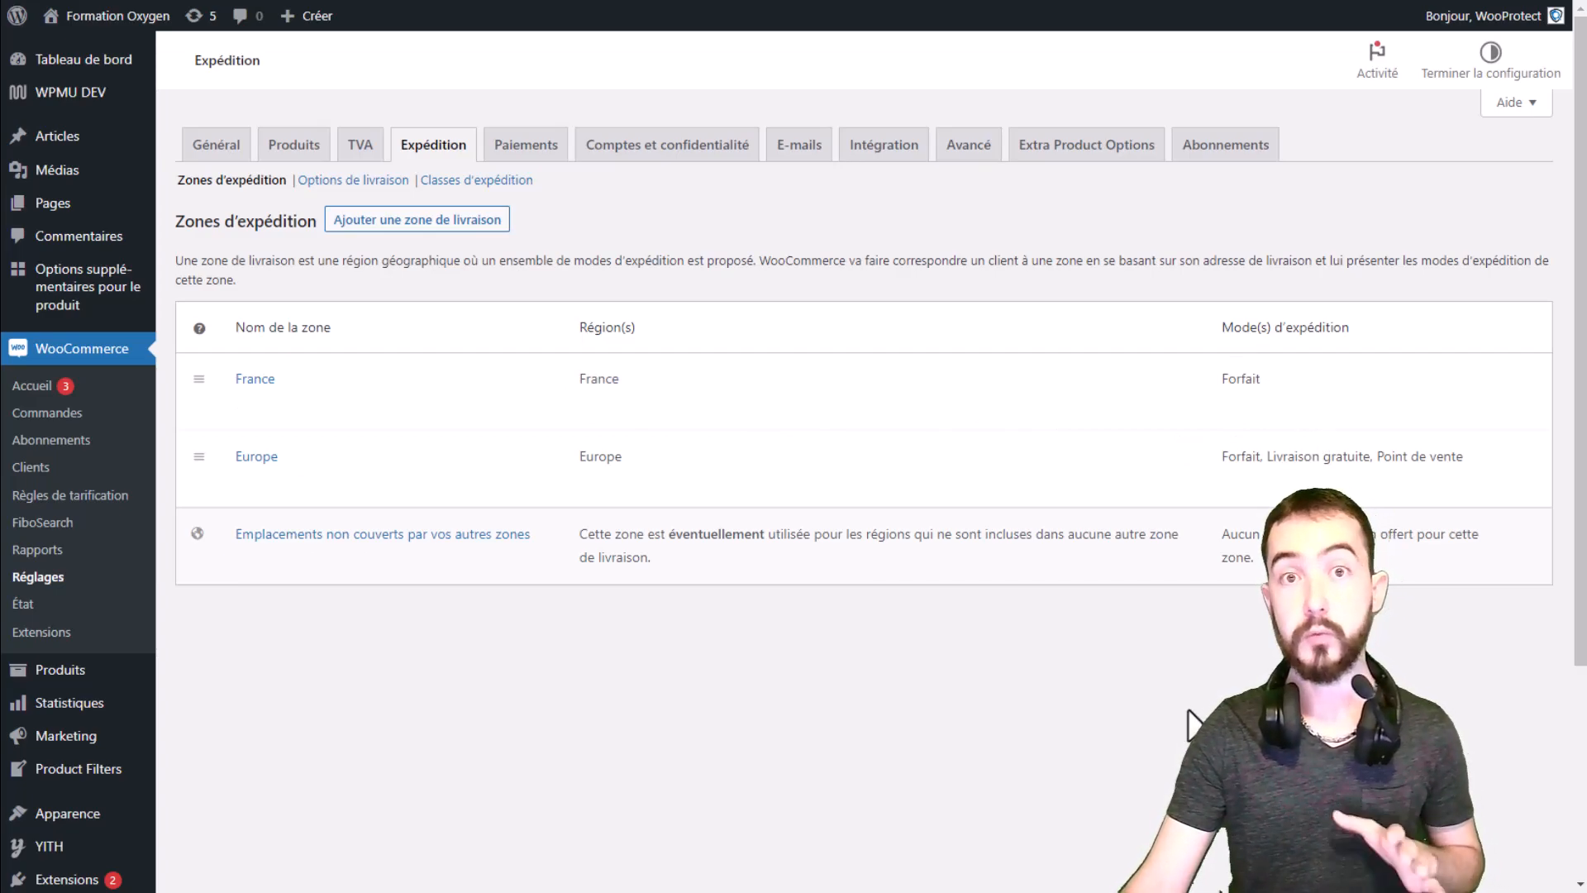
Examine the fallback zone entry for locations not covered by the other shipping zones.
mouse_move(295, 570)
drag(230, 530, 542, 557)
click(567, 673)
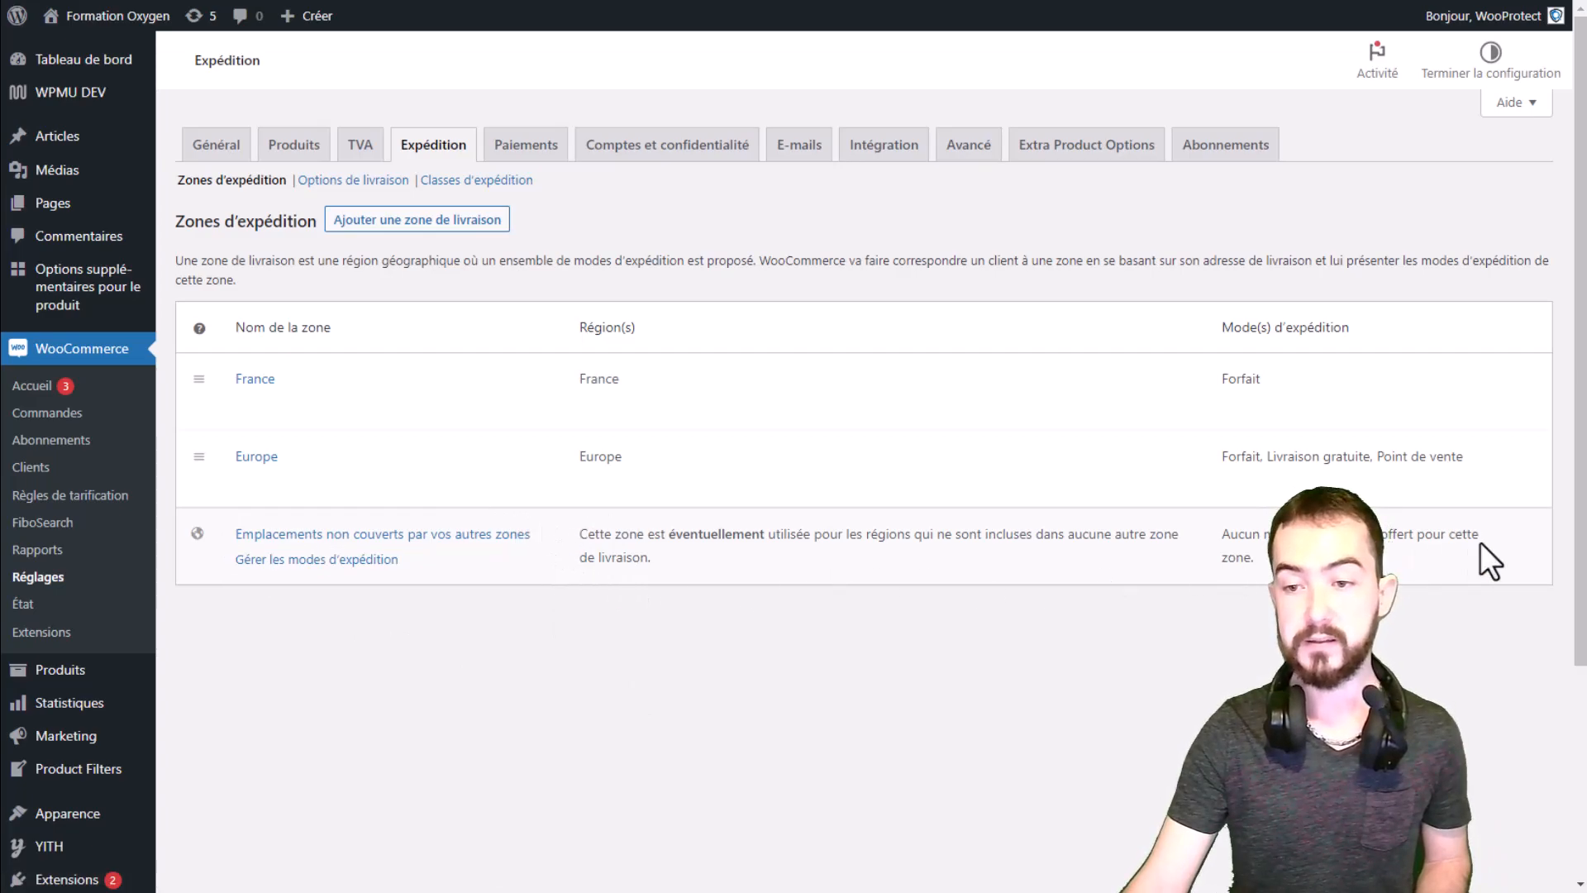
Check the store's general settings for the countries it sells to and ships to.
click(220, 156)
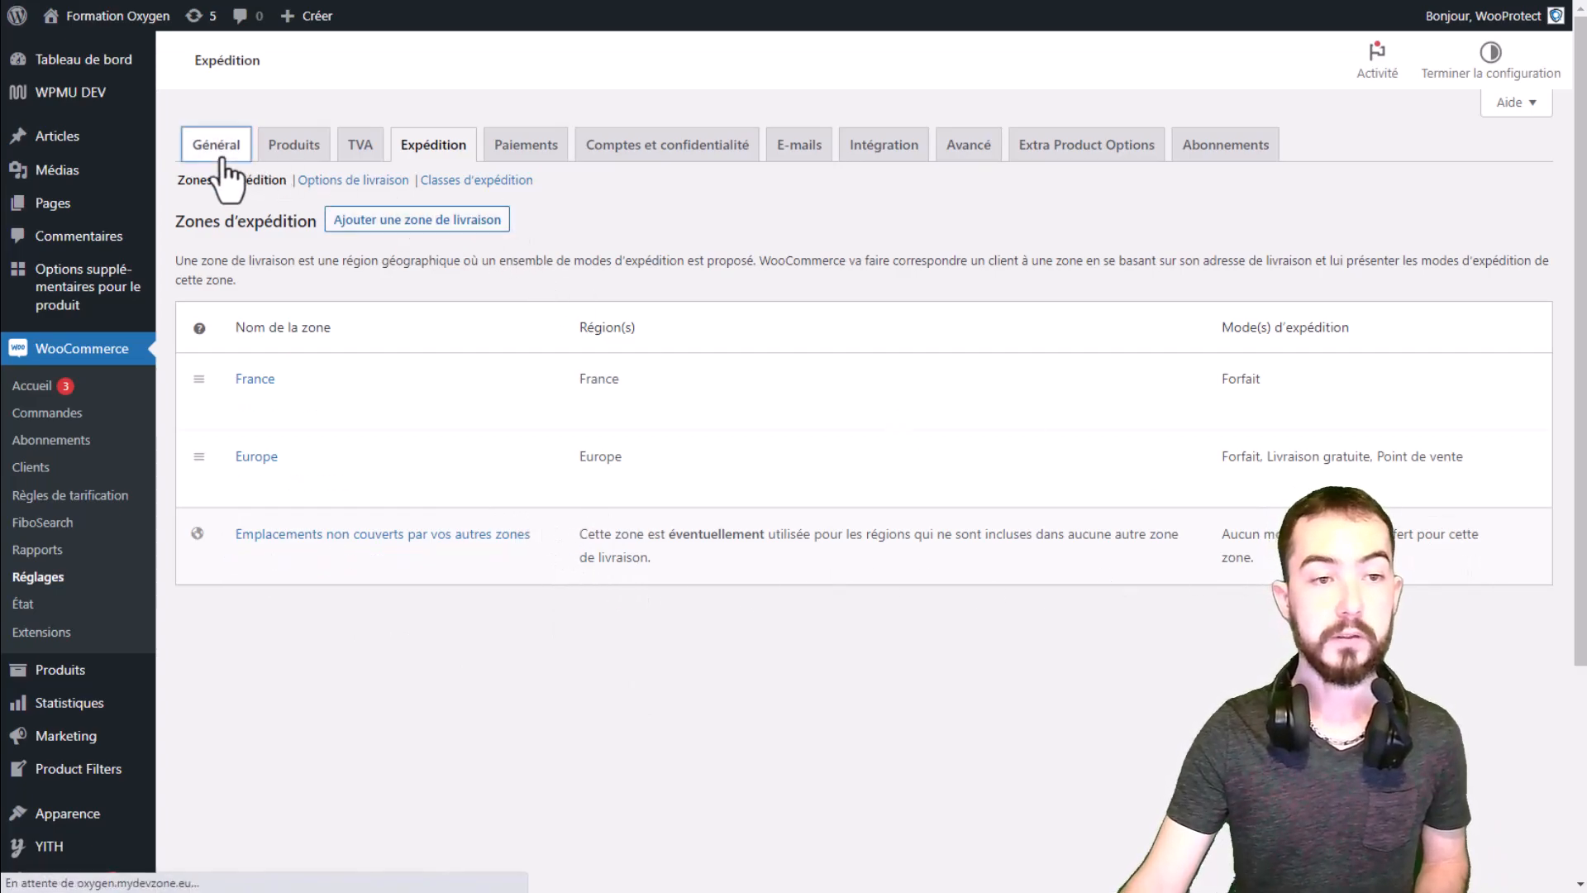
scroll(495, 570, down, 1)
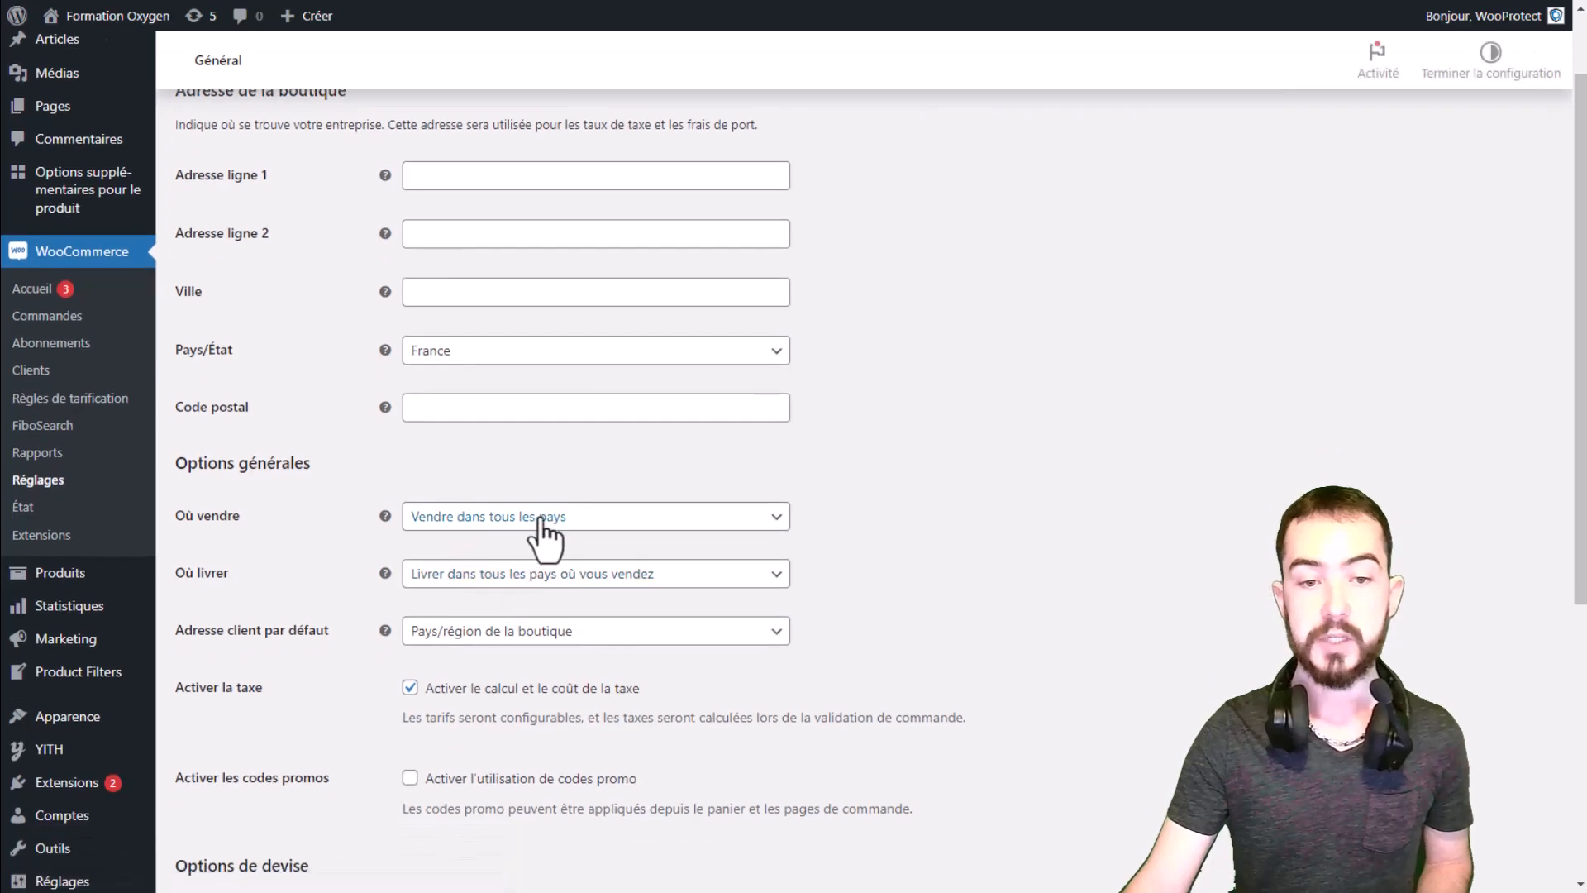
scroll(546, 533, up, 1)
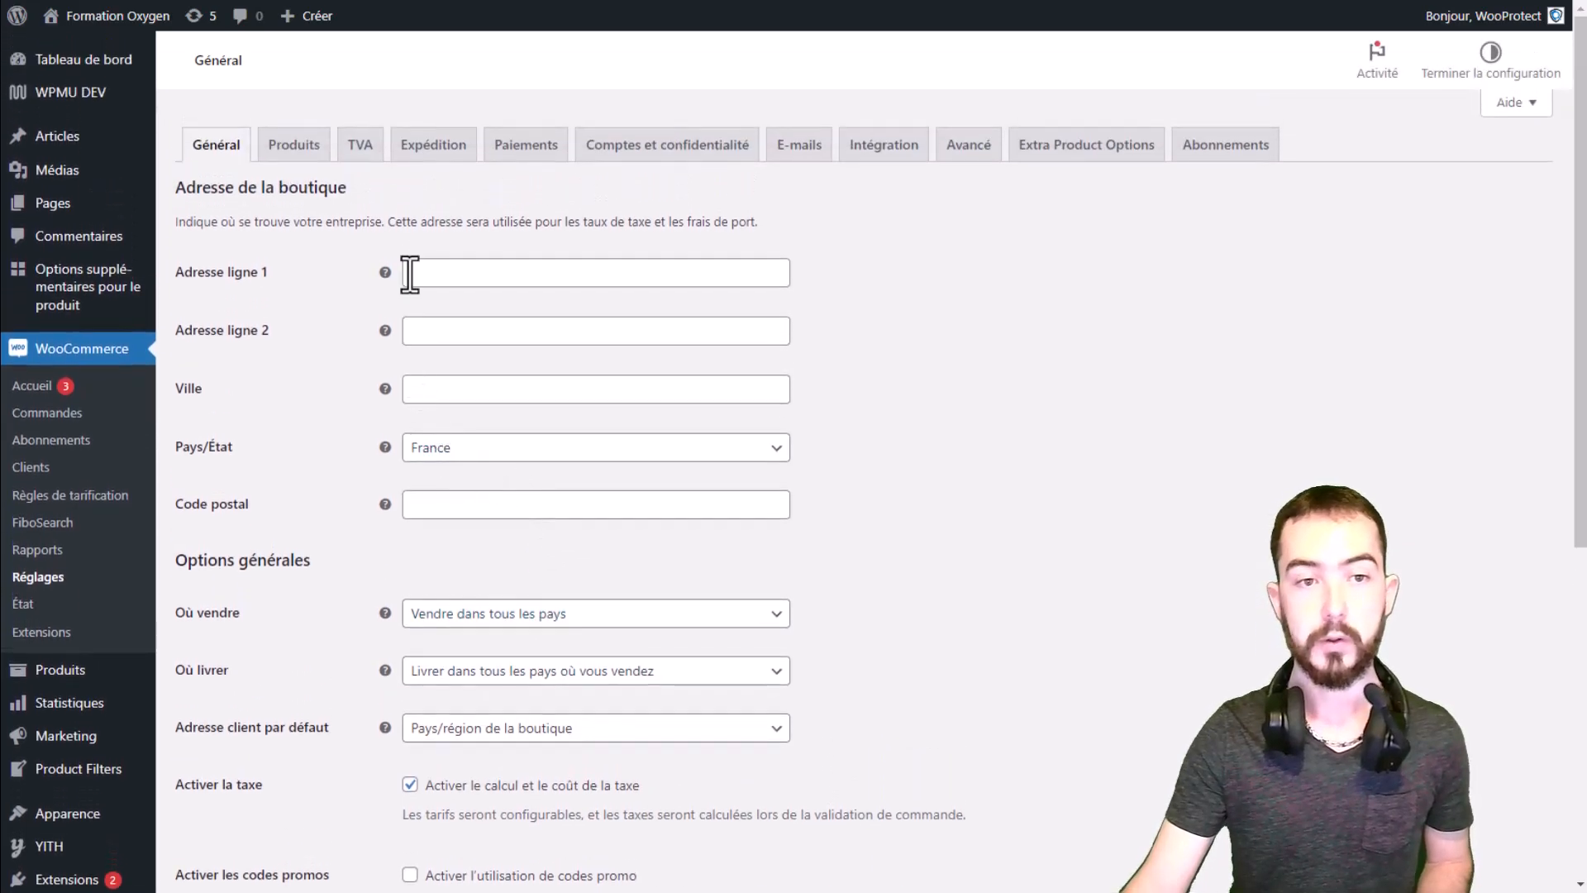
Return to the shipping zones and open the shipping methods of the zone for locations not covered by other zones.
click(438, 150)
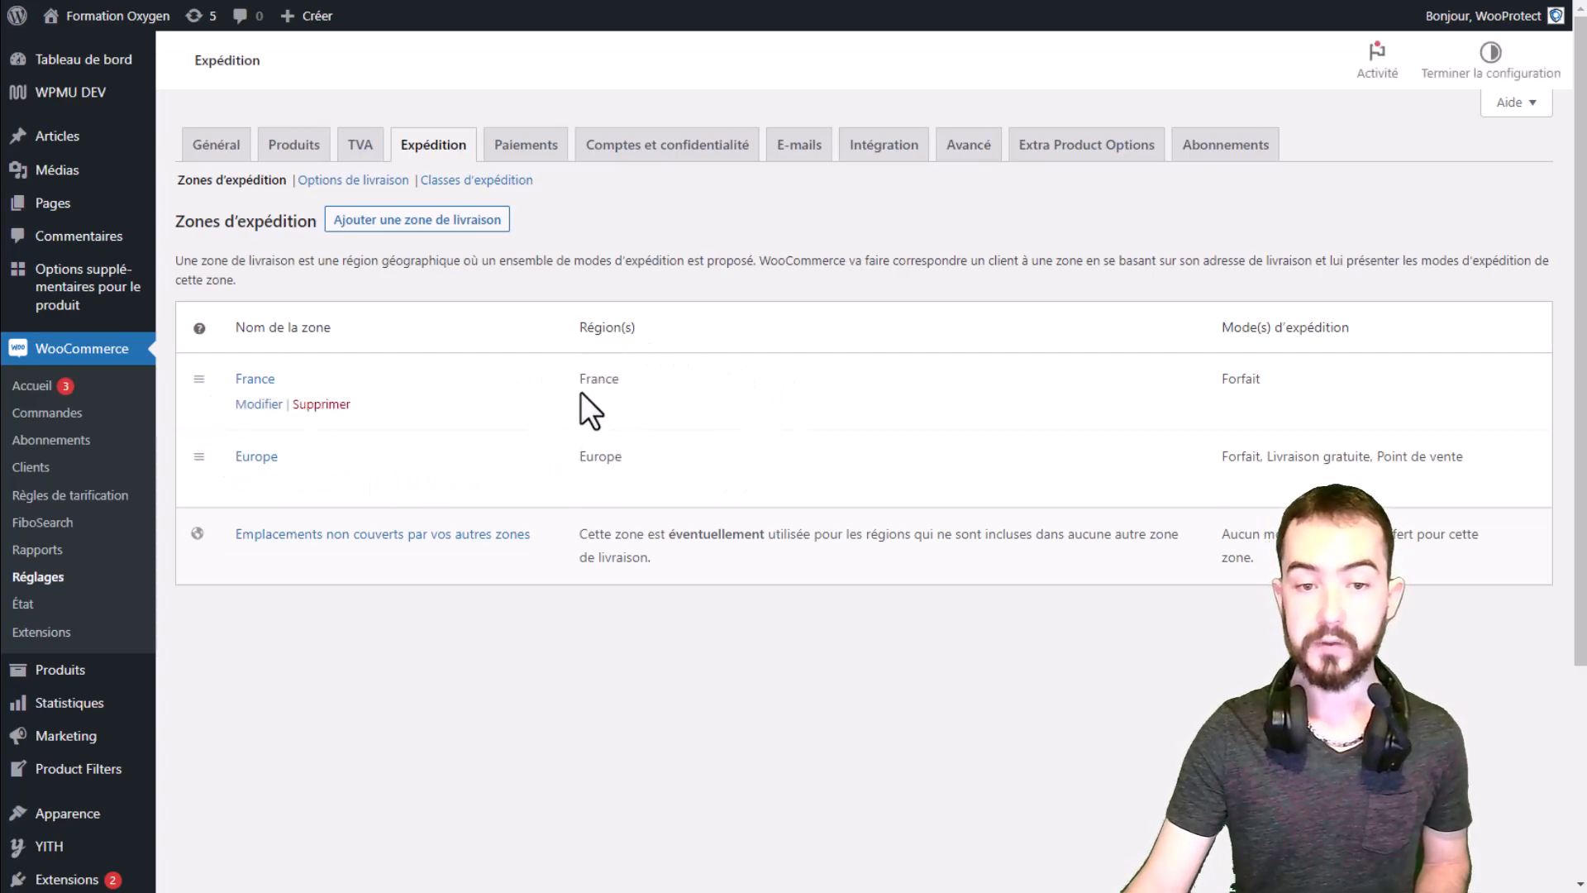
drag(633, 386, 1284, 463)
click(959, 666)
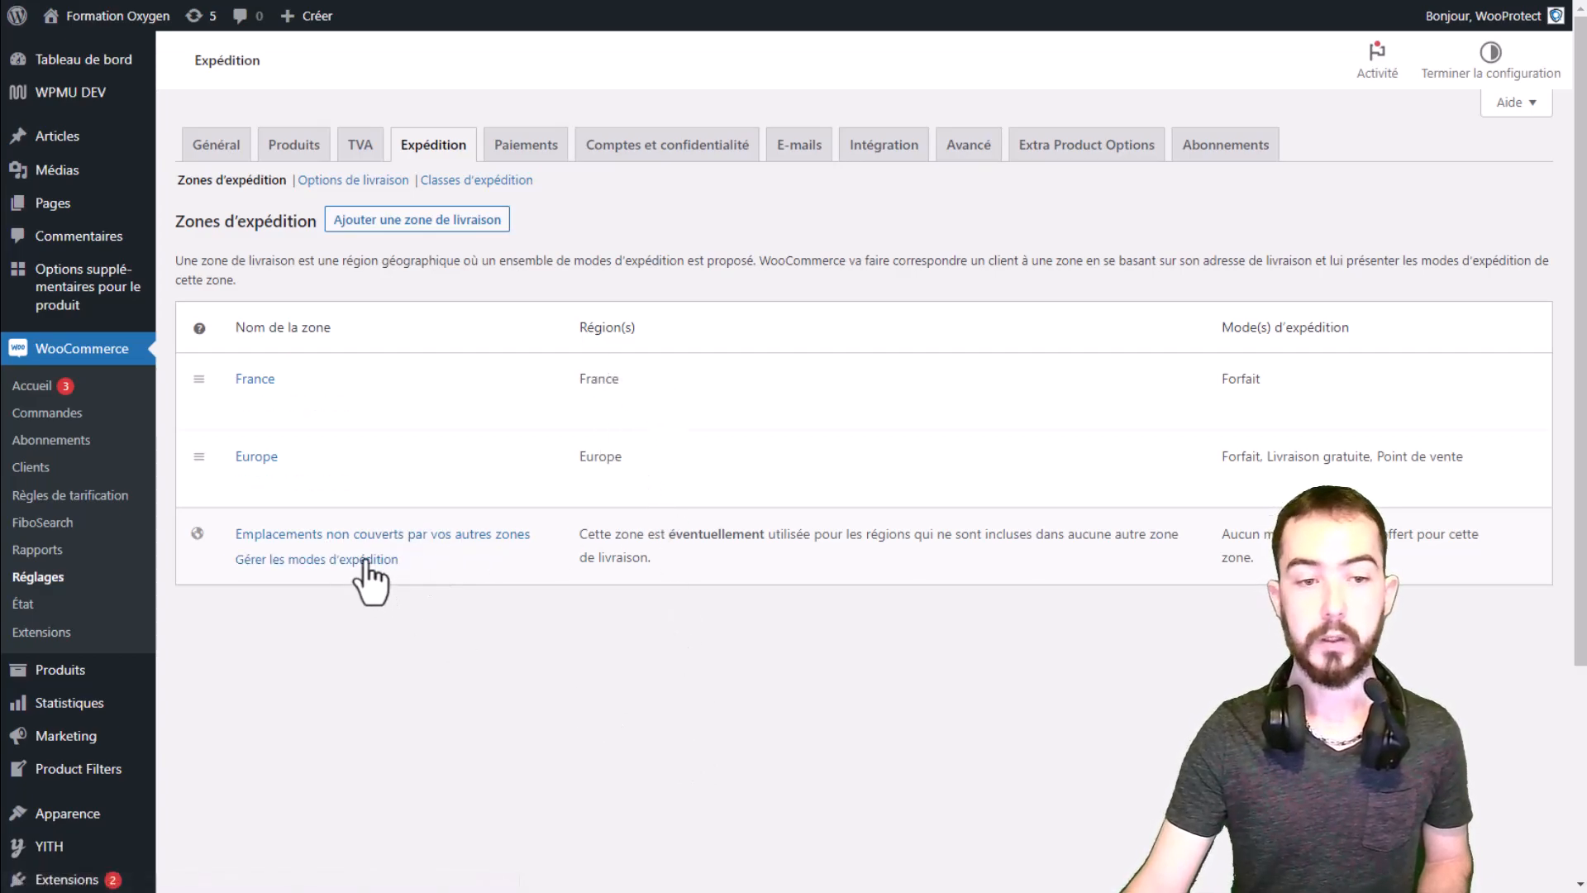
click(358, 536)
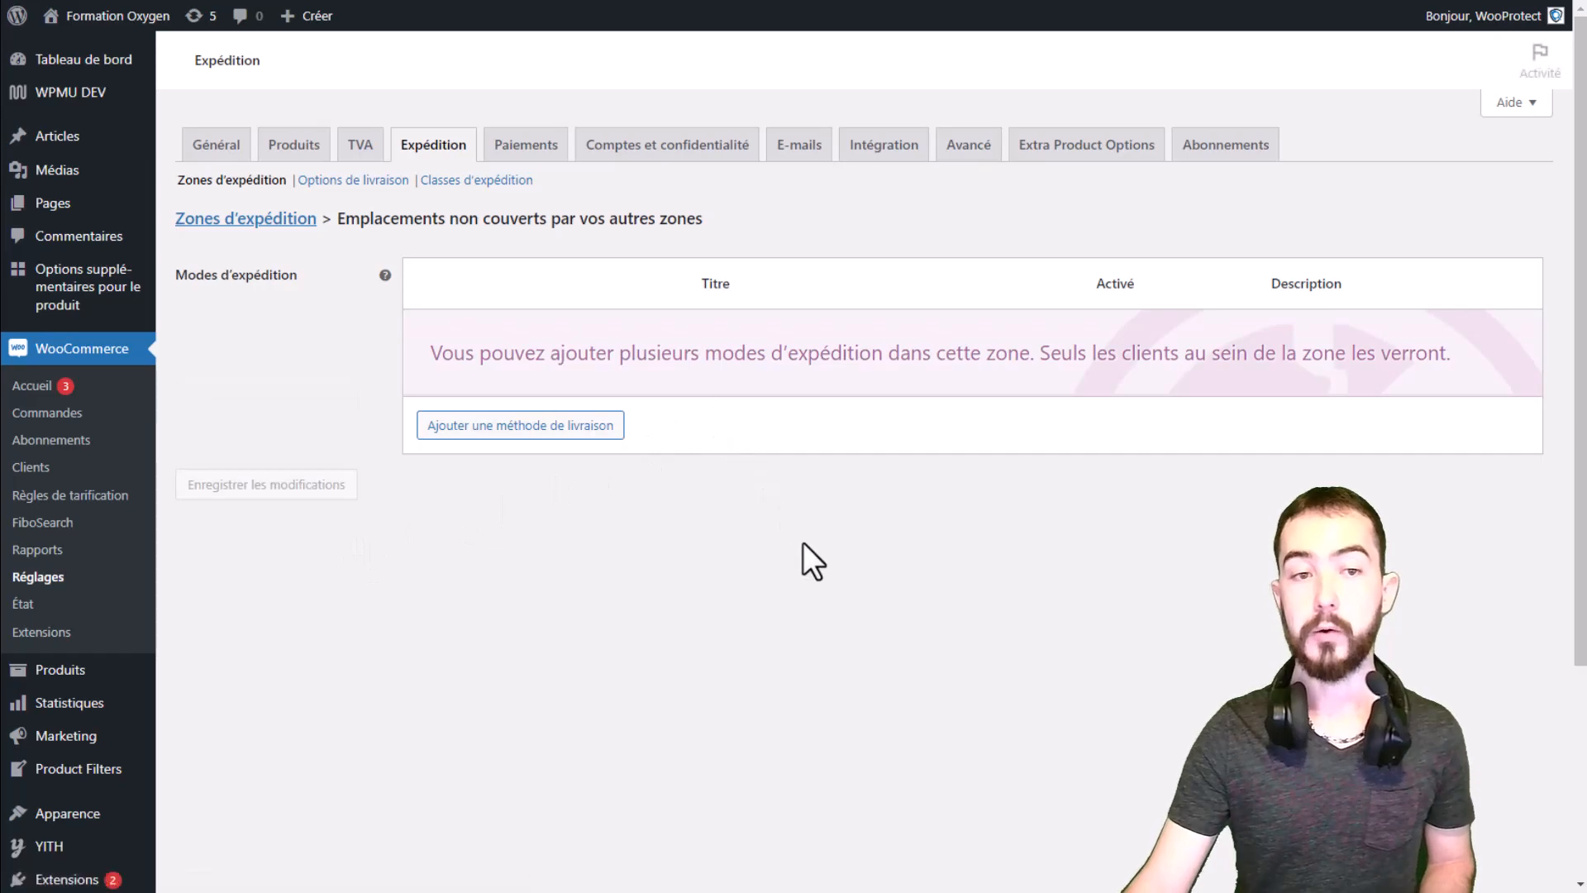